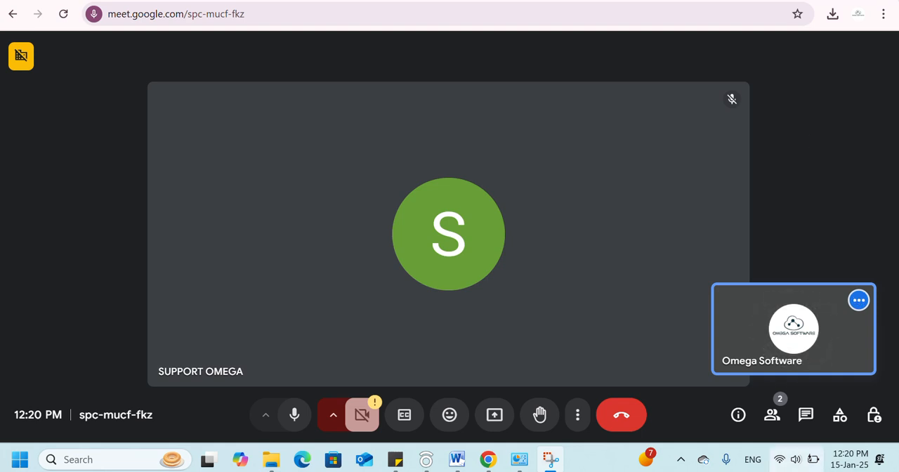
- Raise the computer's speaker volume slightly
left_click(795, 460)
left_click(811, 365)
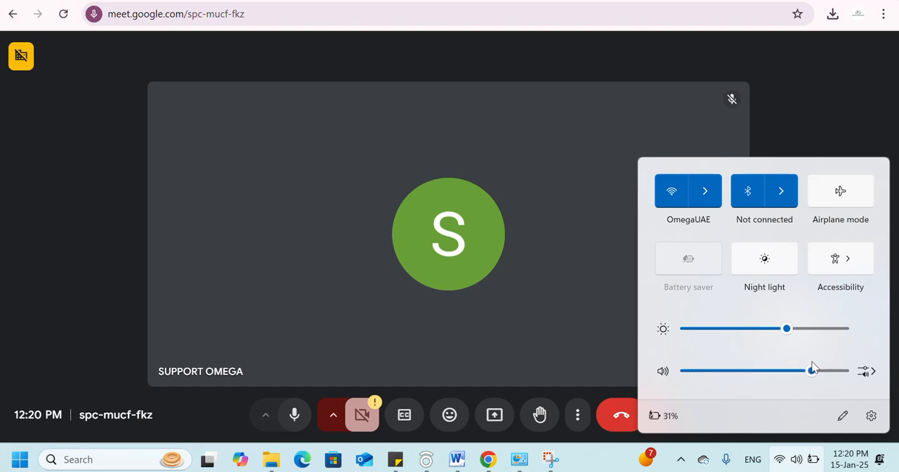
left_click_drag(811, 365, 831, 383)
left_click(814, 95)
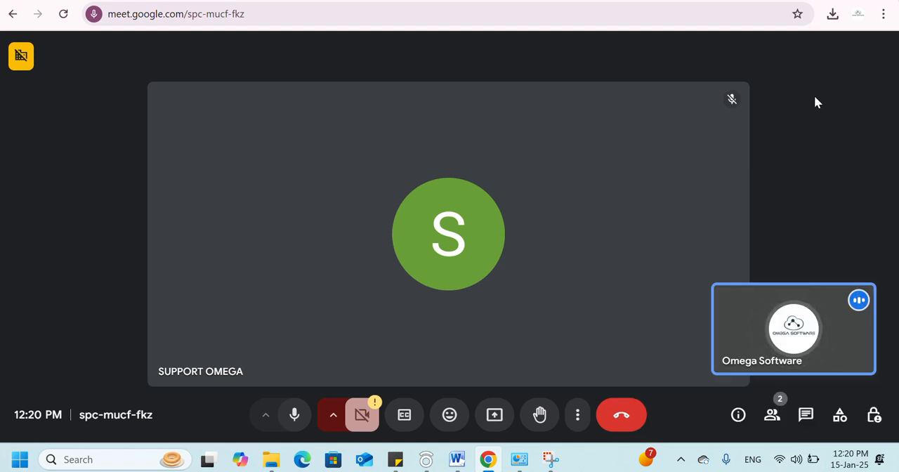
left_click(365, 6)
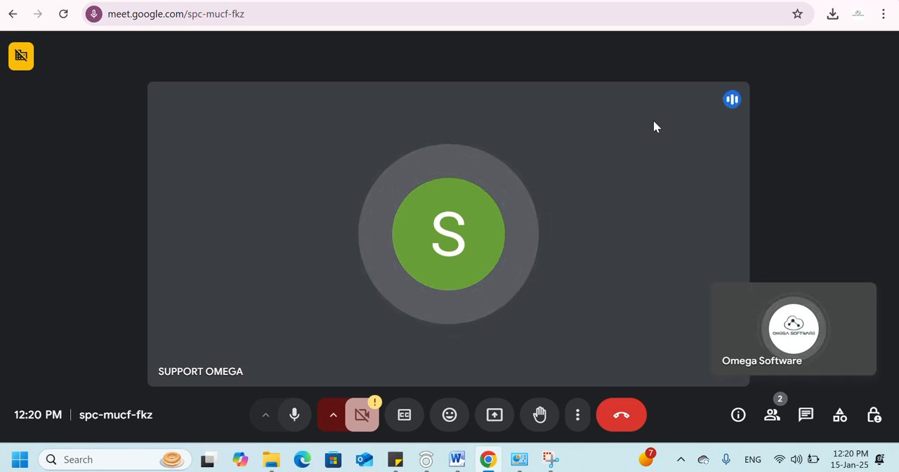
- Find and launch AnyDesk on the computer
key("super")
type("any")
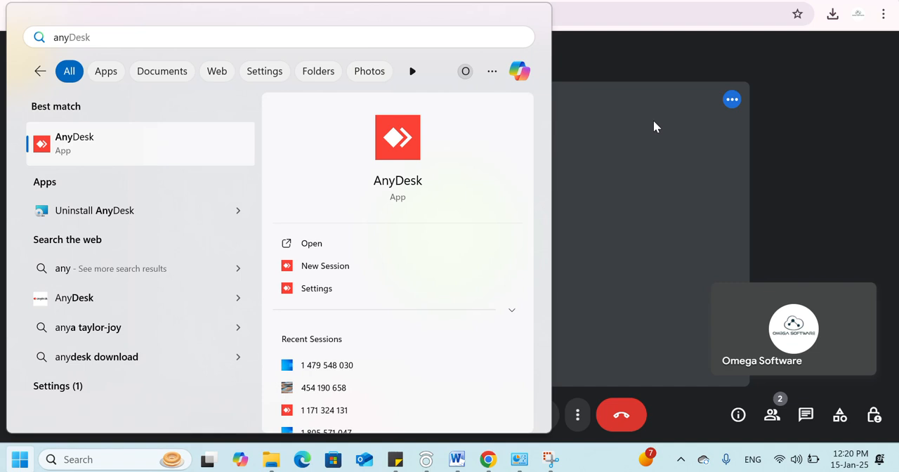
key("Return")
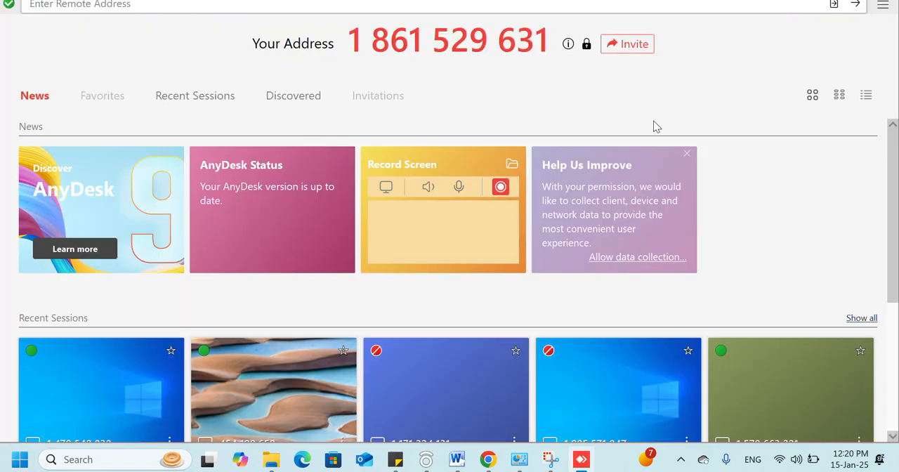
- Connect to the remote computer using its AnyDesk address
left_click(236, 8)
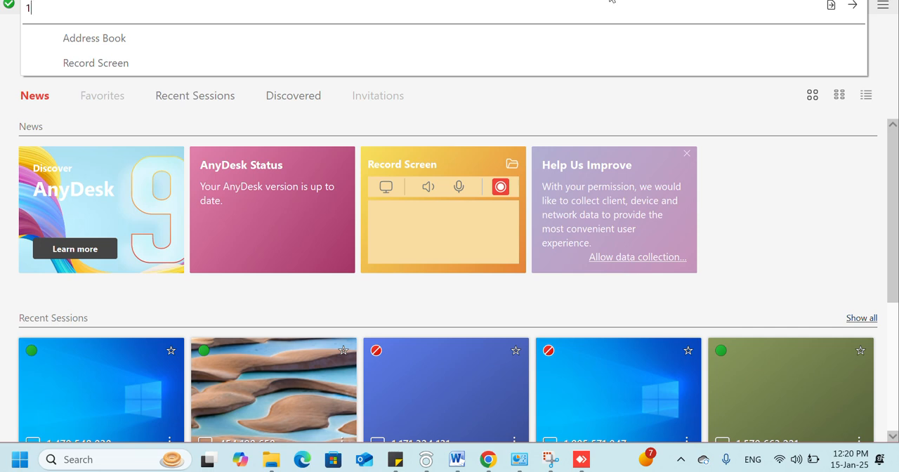
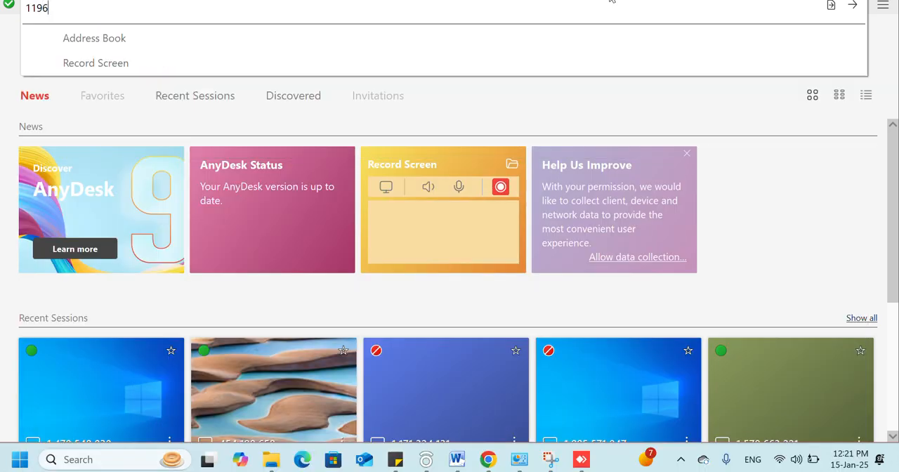
key("Return")
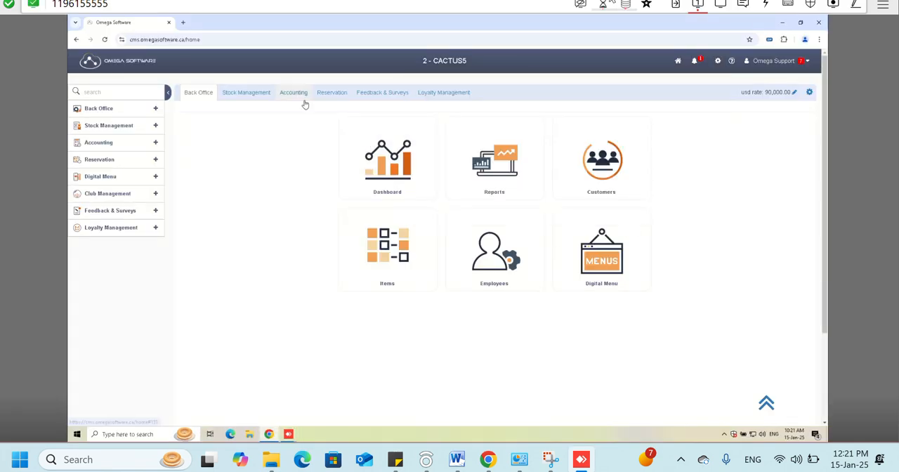
- Open the Accounts page from the Accounting module's Setup section
left_click(127, 143)
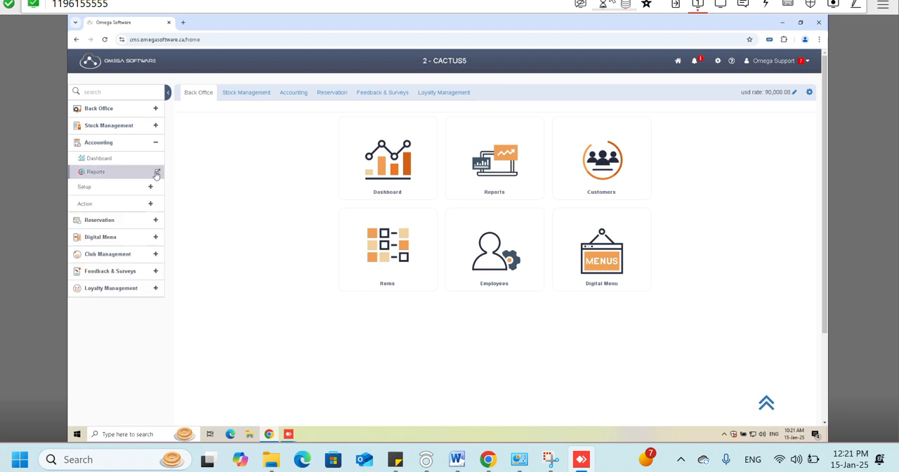
left_click(292, 92)
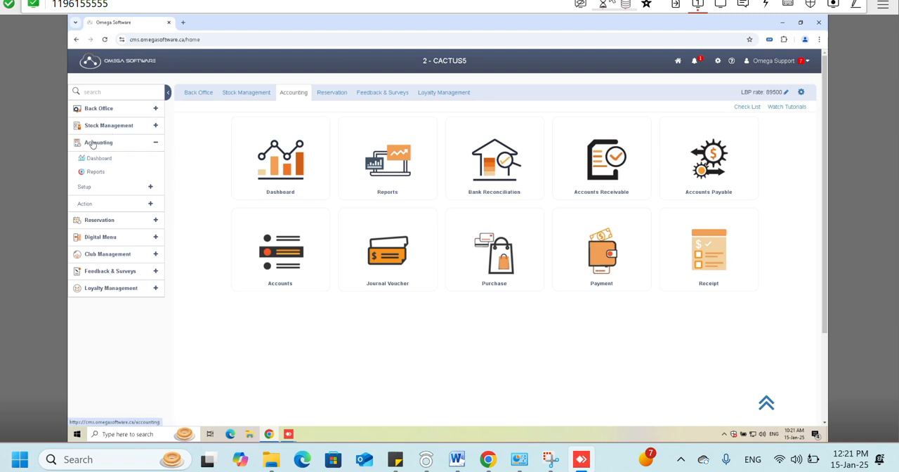
left_click(109, 188)
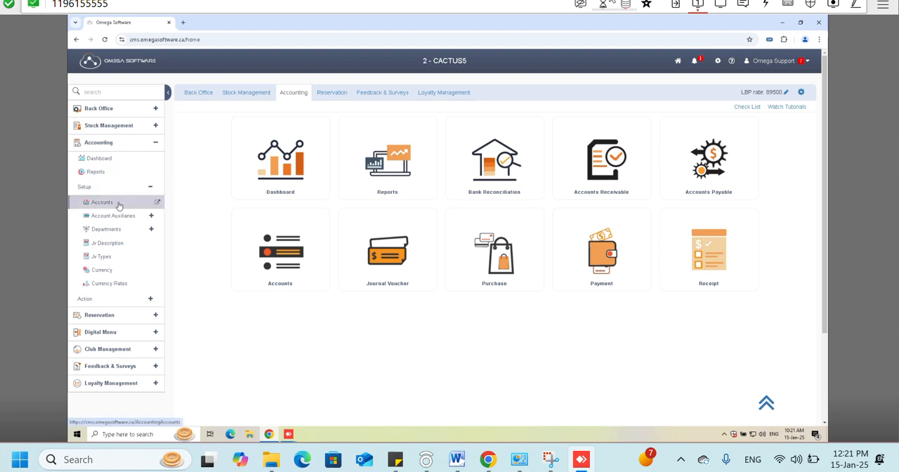
left_click(101, 202)
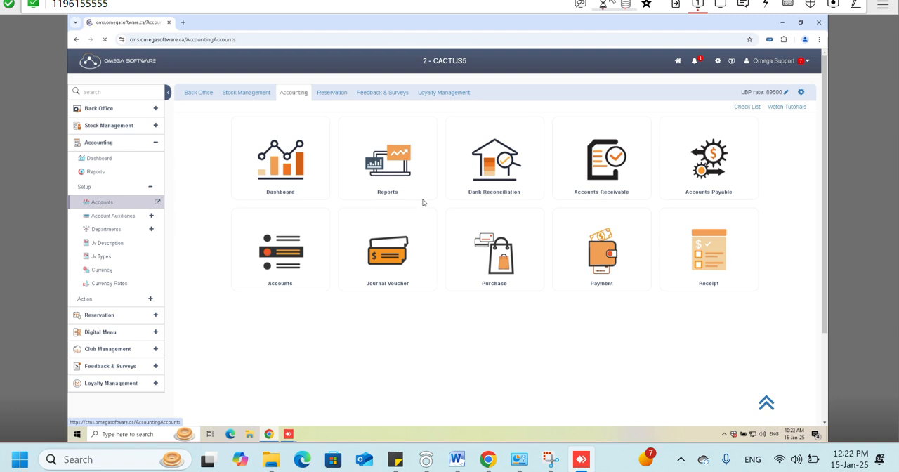
- Sign in with the account password and select the CACTUS5 company
type("•••")
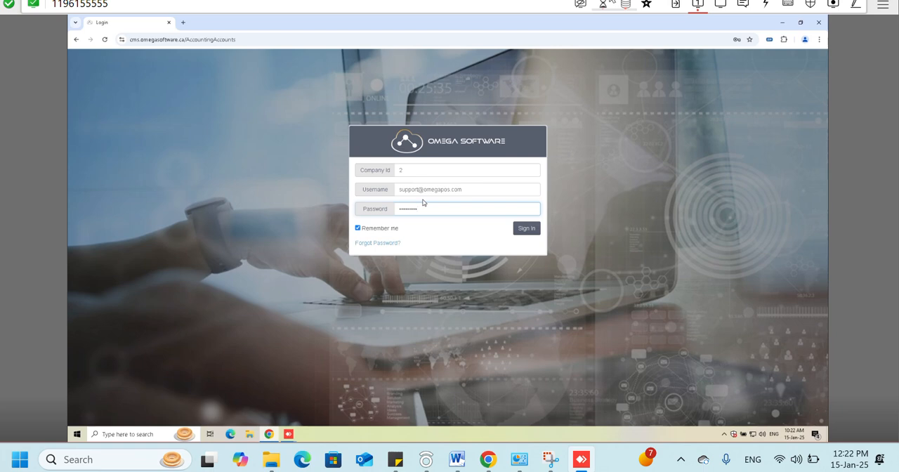
key("Return")
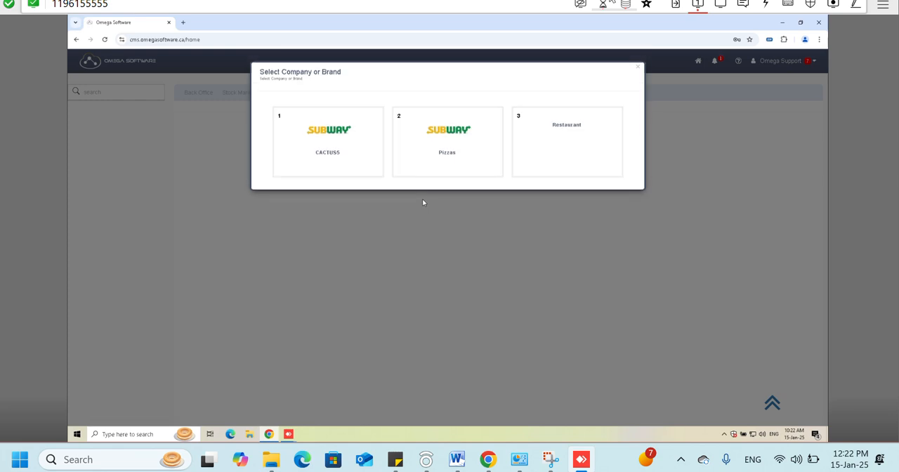
left_click(379, 145)
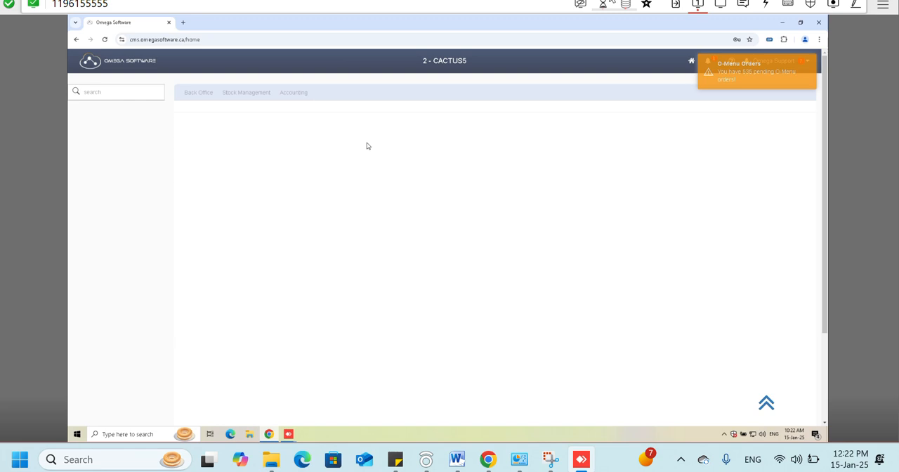
- Open the Accounts list under Accounting Setup for CACTUS5
left_click(155, 144)
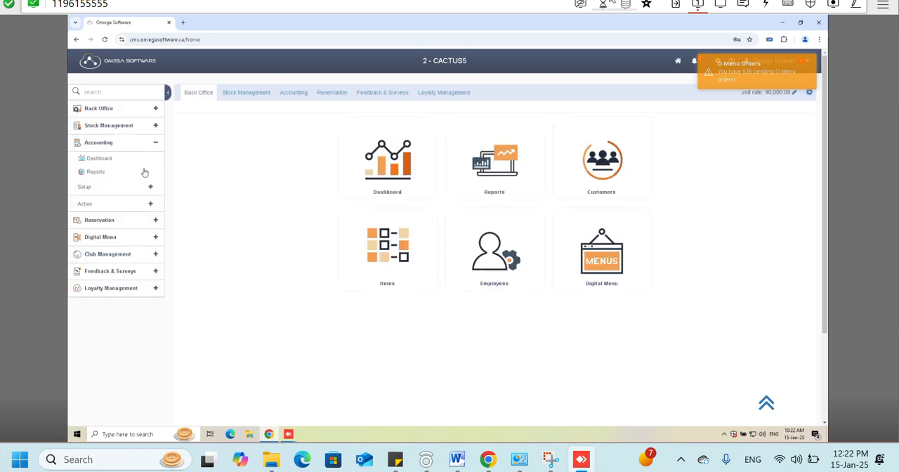
left_click(149, 186)
left_click(132, 205)
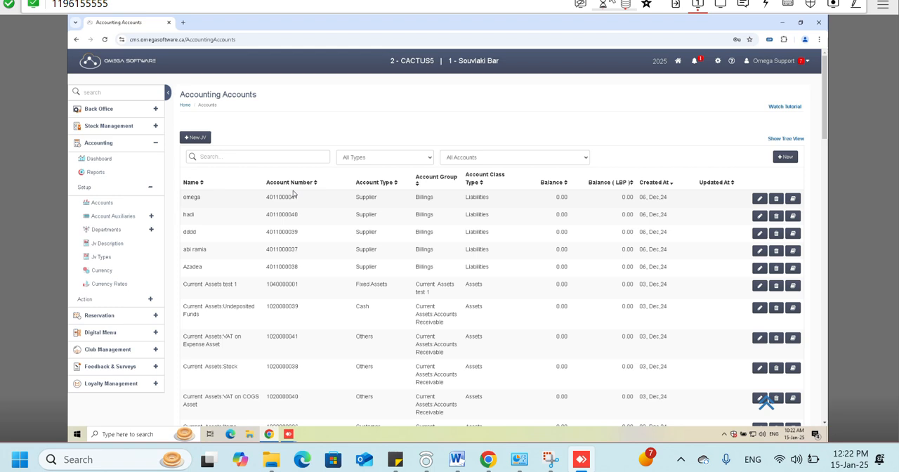
- Start a new accounting account named Omega and try to choose its type
left_click(779, 157)
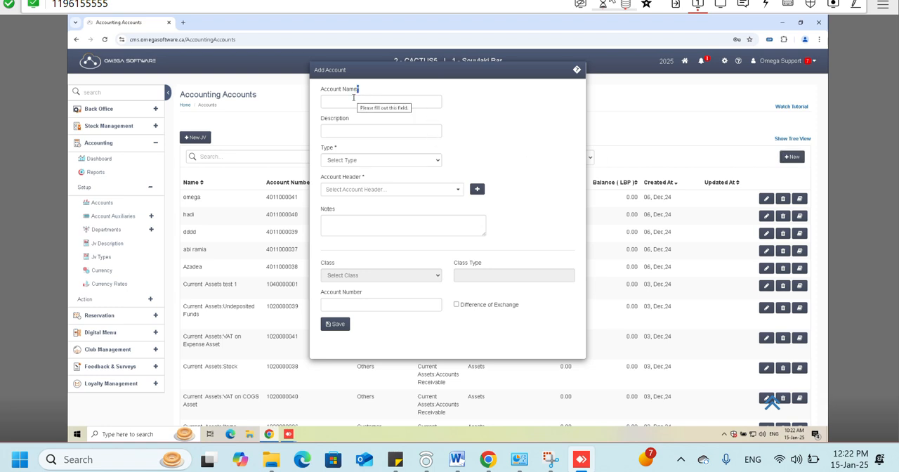
left_click(353, 97)
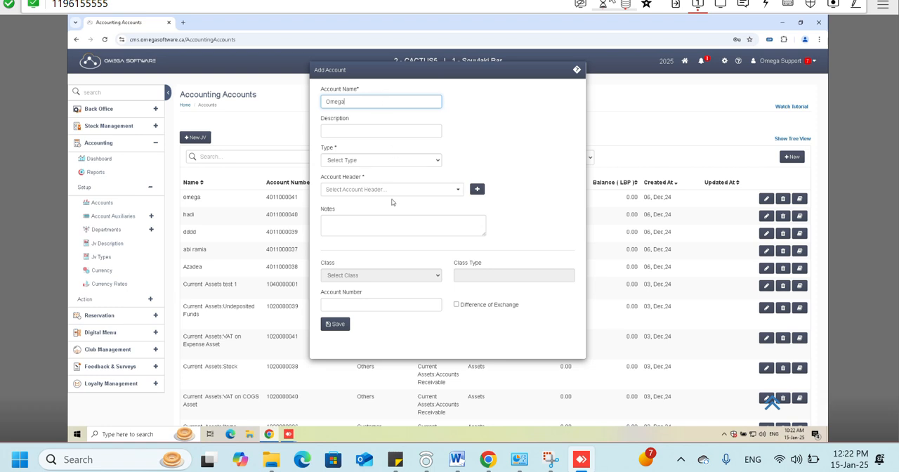
left_click(346, 159)
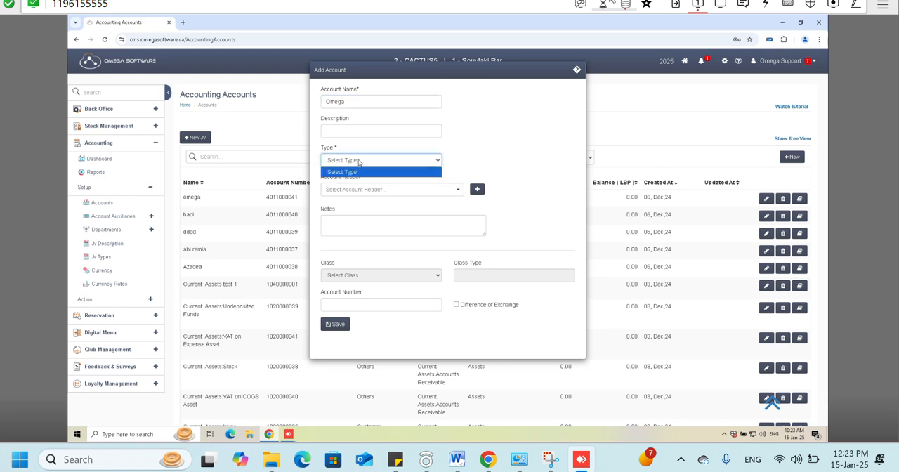
left_click(380, 166)
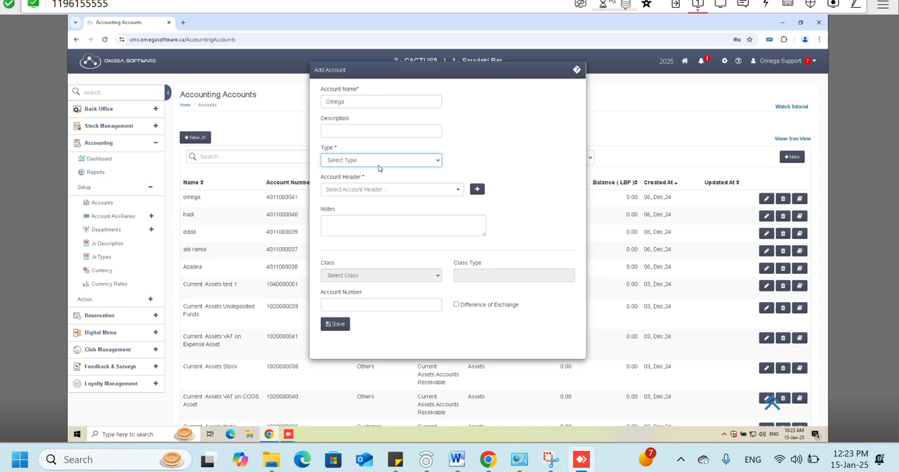
- Reload the Accounts page and sign in again with the account password
left_click(104, 40)
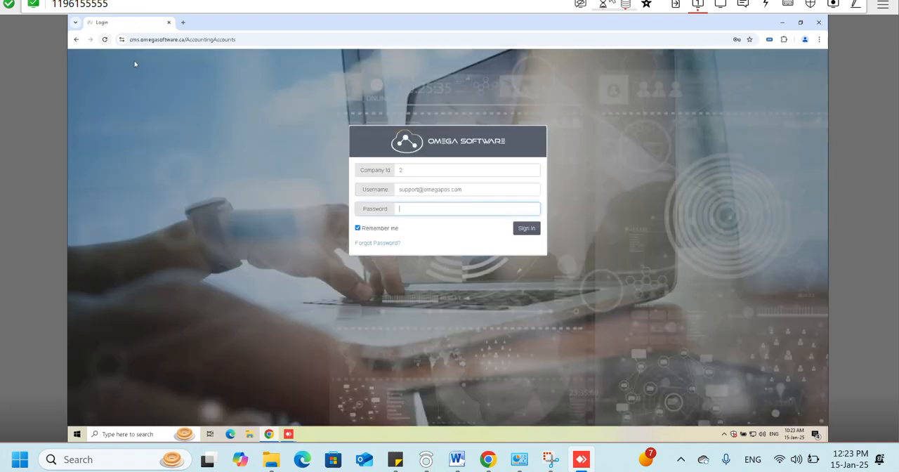
type("•••••••••")
left_click(522, 233)
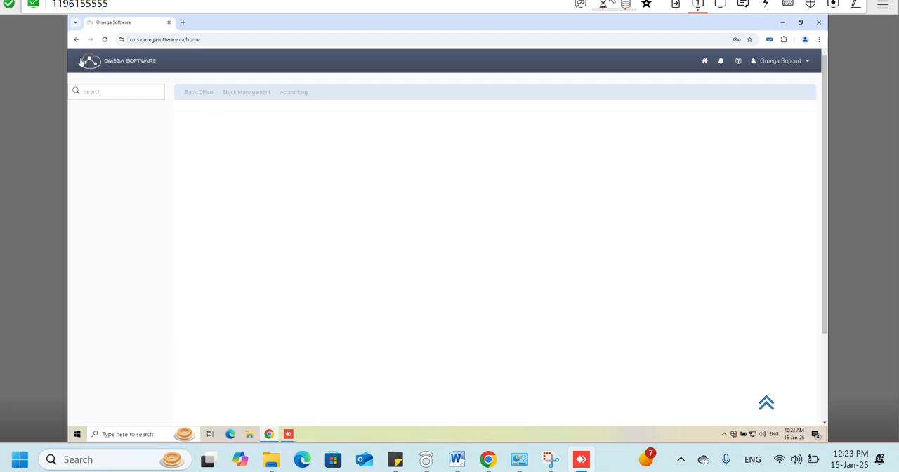
- Reload the blank home page and repeat the sign-in with the account password
left_click(105, 39)
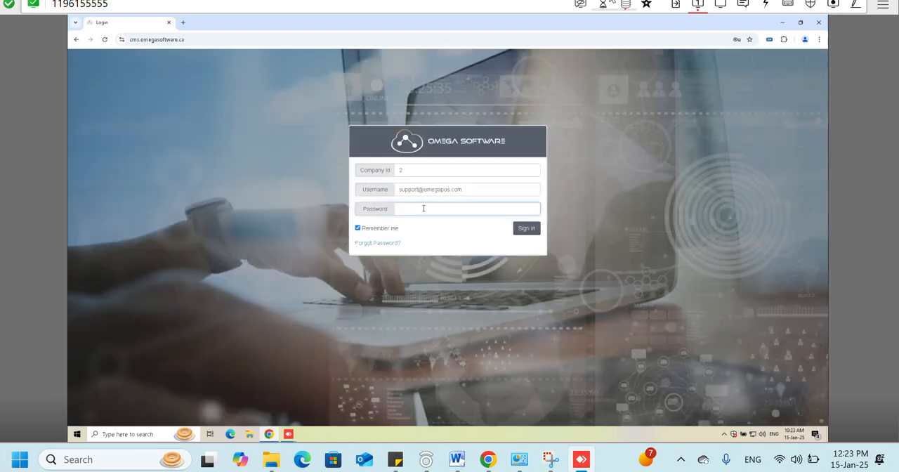
type("*********")
left_click(526, 228)
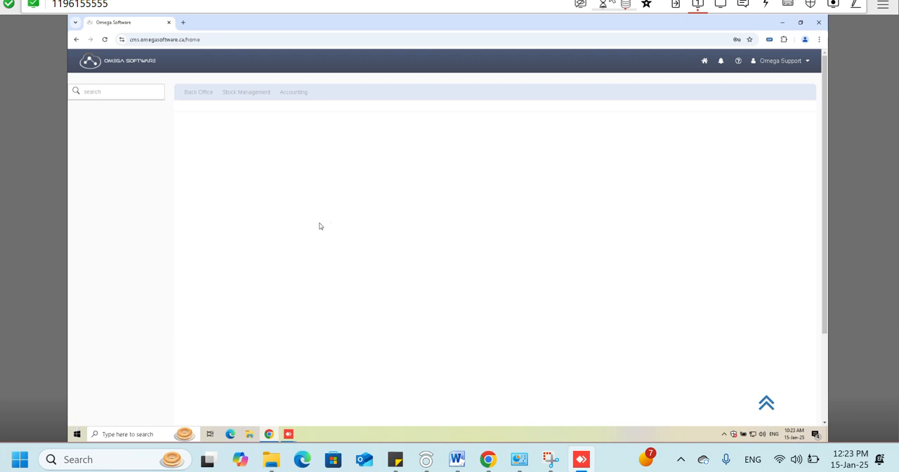
- Log out of the support user's account
left_click(770, 60)
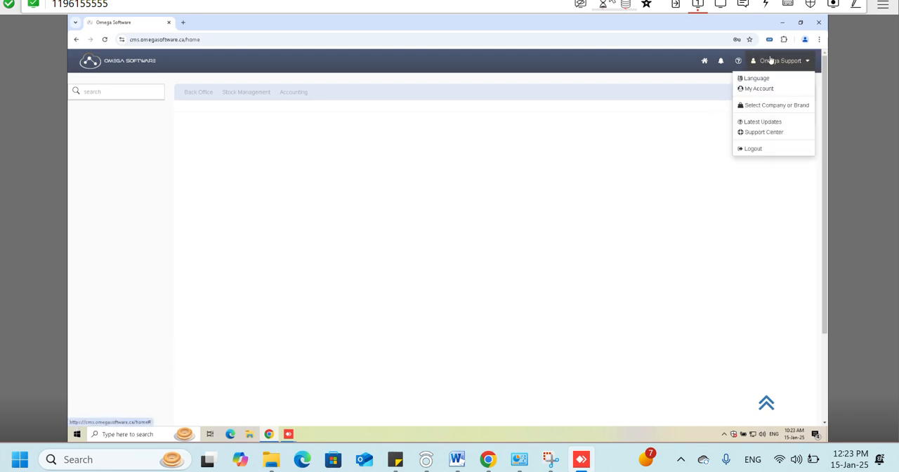
left_click(753, 143)
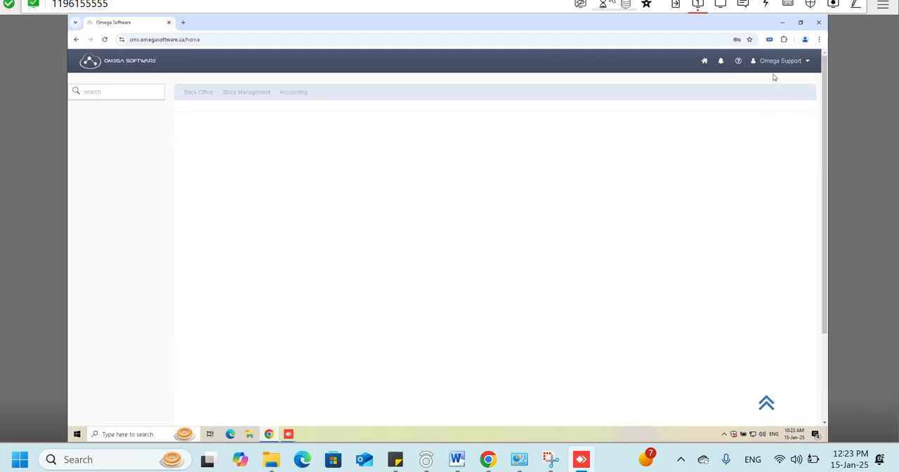
left_click(774, 64)
left_click(754, 148)
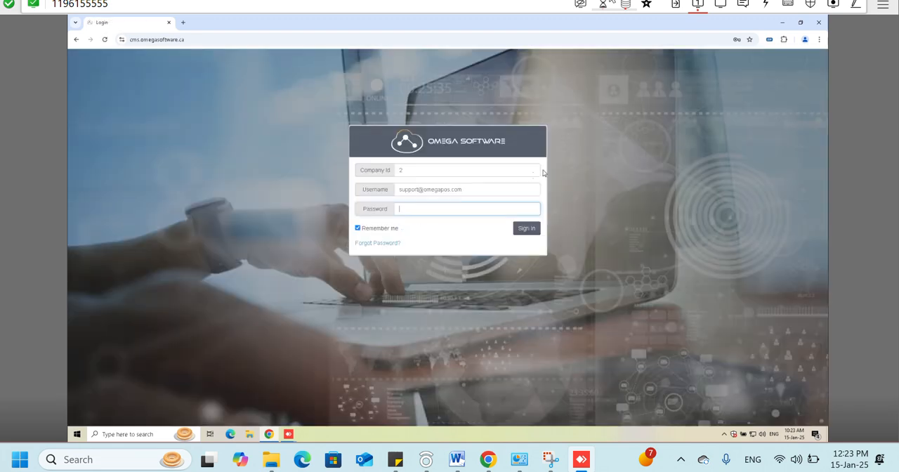
- Replace the login username with another user's e-mail address, keeping company ID 2
triple_click(470, 191)
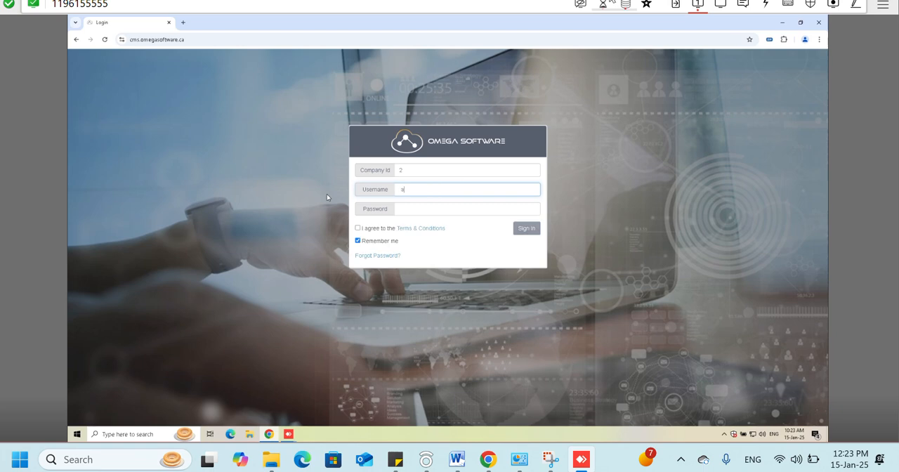
key("Tab")
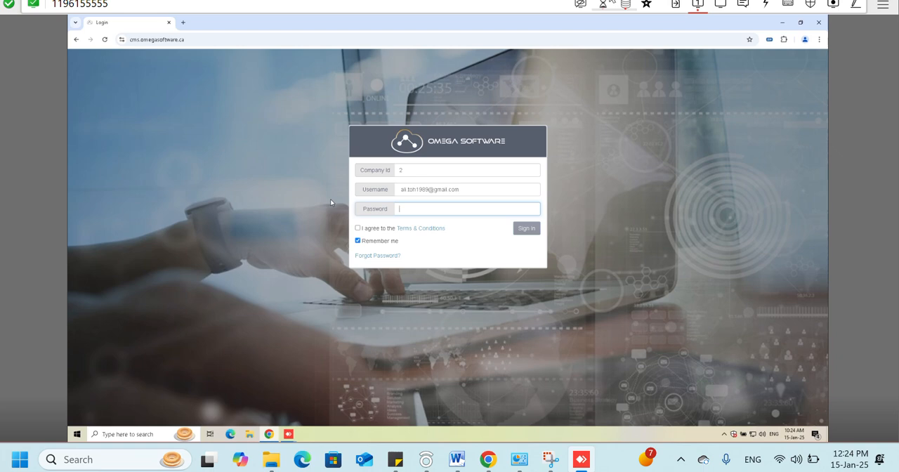
- Try to sign in with the account password and the Terms & Conditions accepted
type("•••••••••")
left_click(379, 234)
left_click(380, 234)
left_click(534, 230)
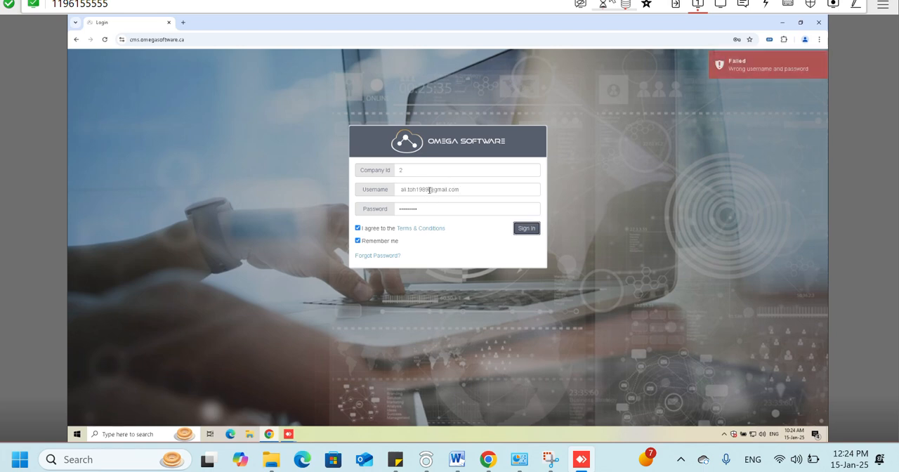
- Replace the login username with the customer care e-mail address, keeping company ID 2
triple_click(443, 190)
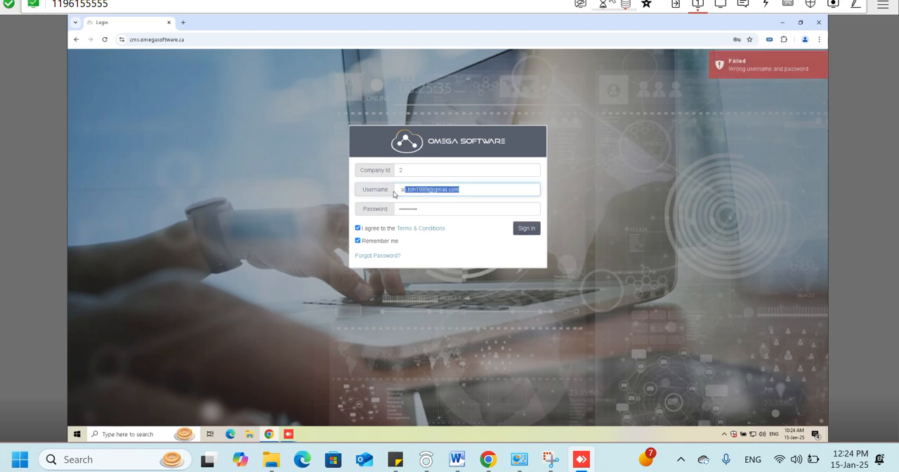
key("BackSpace")
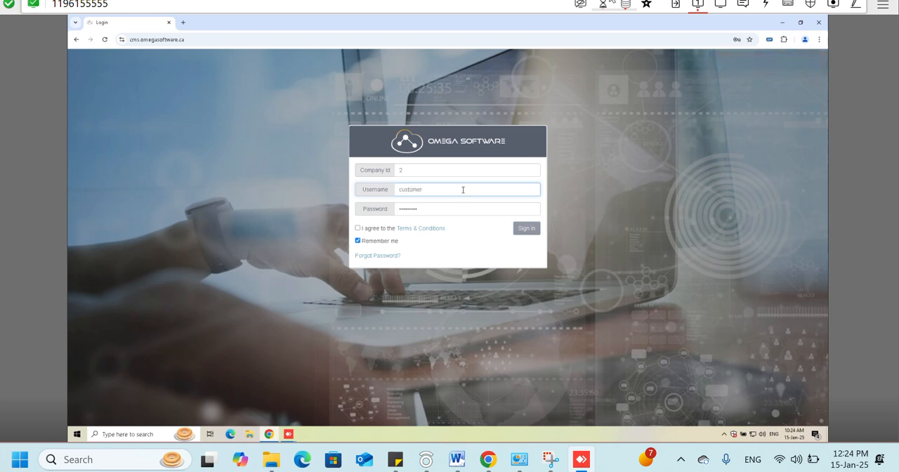
- Try to sign in with the account password and the Terms & Conditions accepted, then clear the password
key("Tab")
type("a••••••••••")
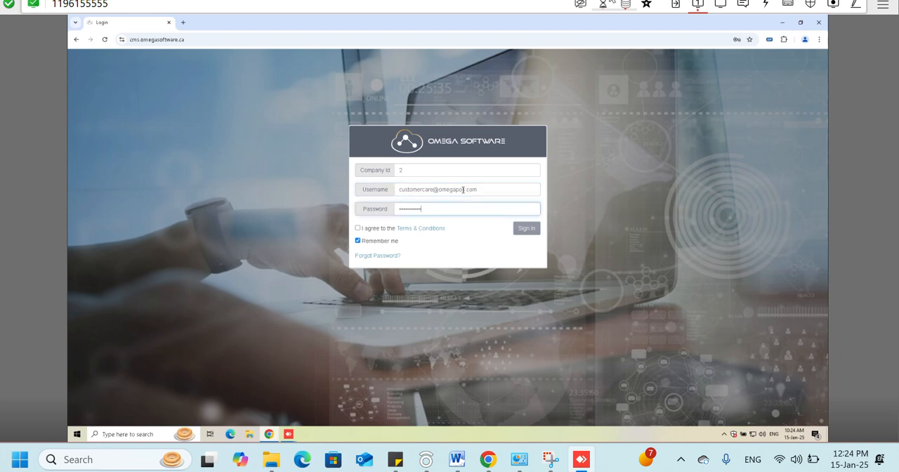
left_click(388, 229)
left_click(519, 231)
key("BackSpace")
- Replace the username with the customer service e-mail address, enter the account password and sign in
left_click_drag(439, 190, 361, 177)
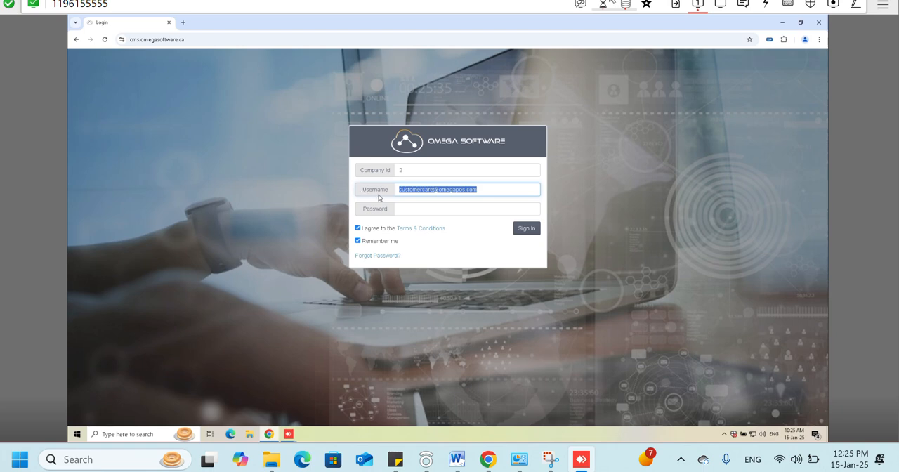
left_click(621, 268)
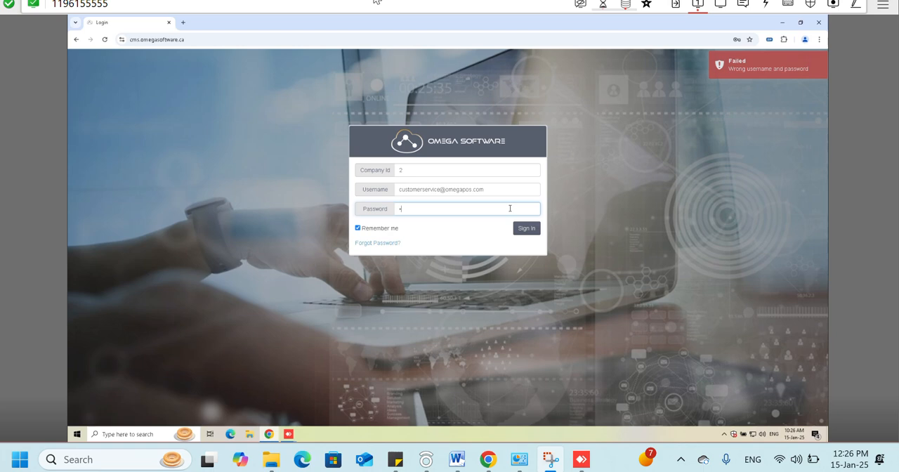
type("******")
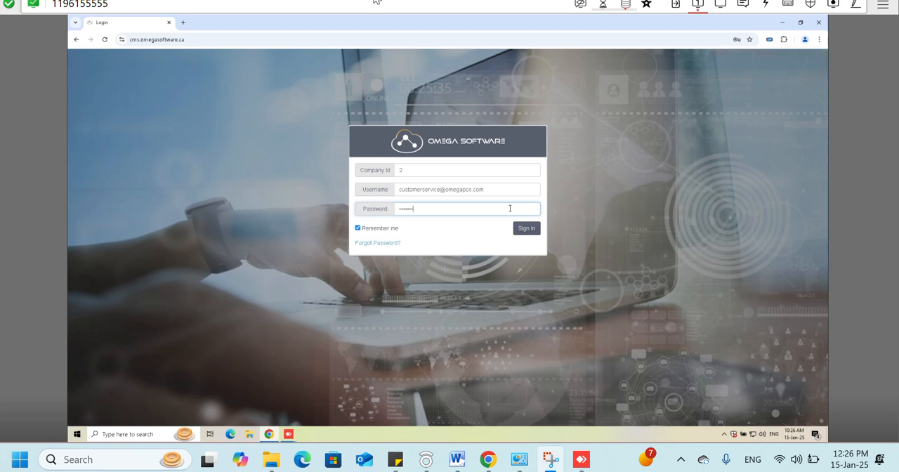
type("****")
left_click(513, 225)
type("c")
left_click(518, 207)
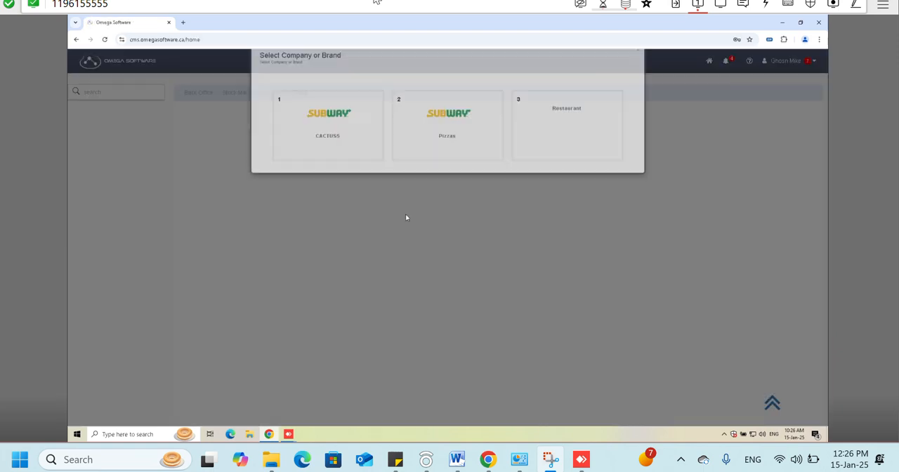
- Select the CACTUS5 company and open the Accounts list in the Accounting setup
left_click(368, 166)
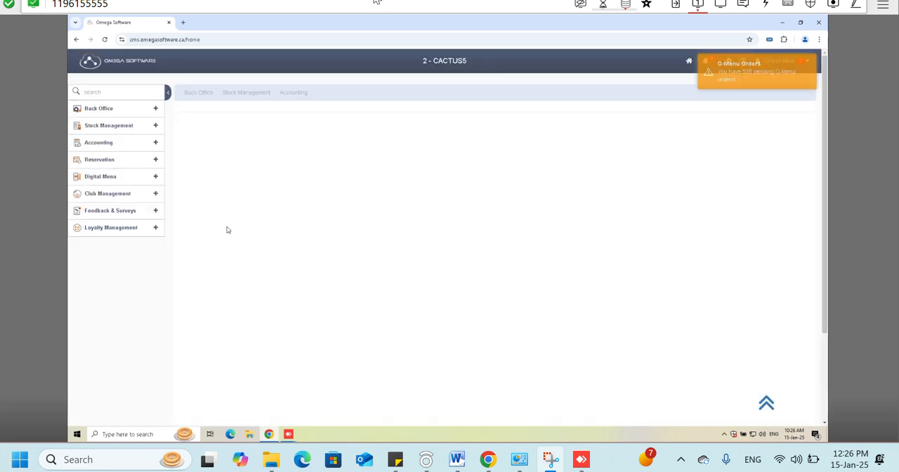
left_click(111, 144)
left_click(111, 186)
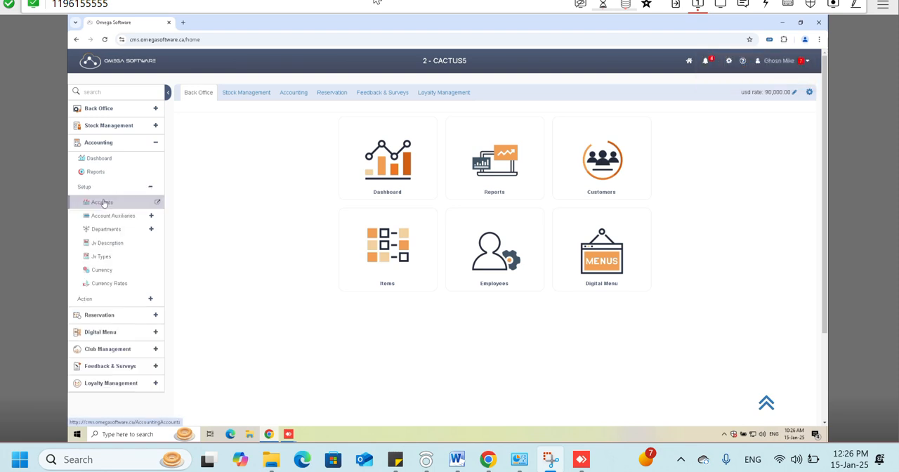
left_click(102, 202)
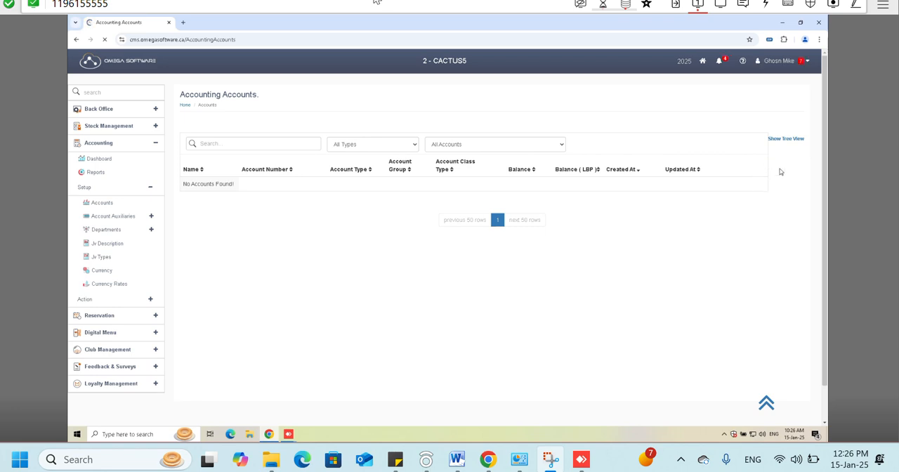
- Start a new account named "omega" and set its type to Supplier
left_click(784, 157)
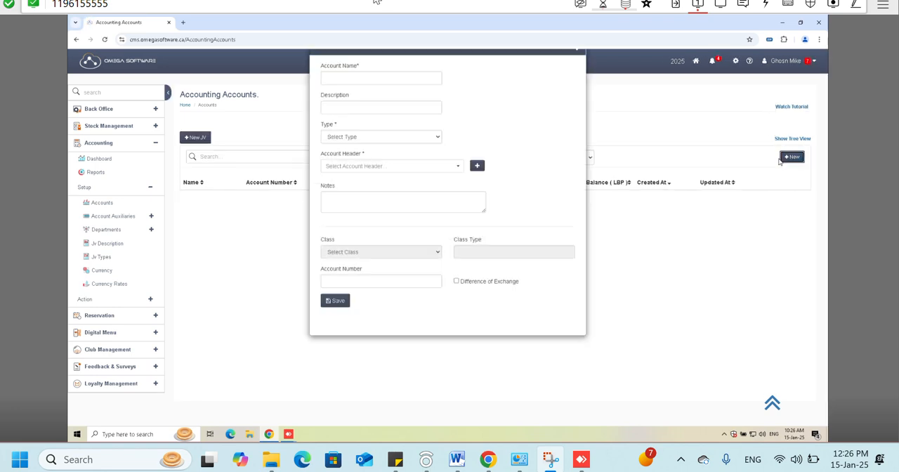
left_click(377, 101)
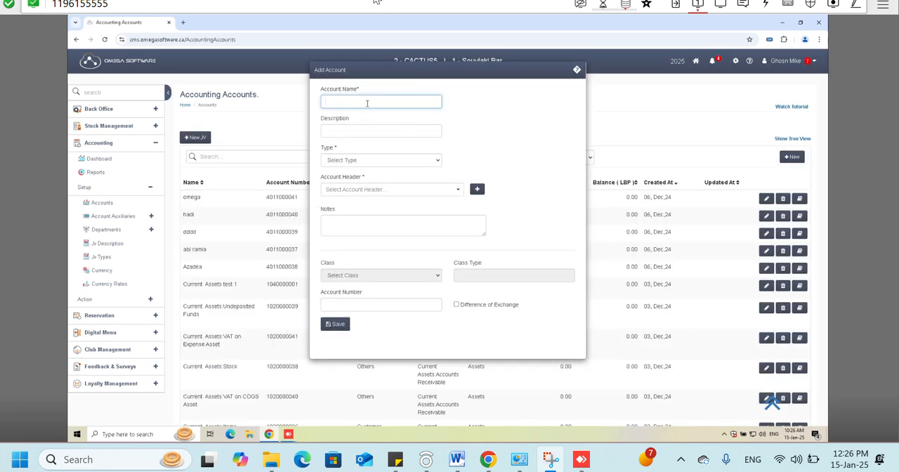
type("omega")
left_click(373, 162)
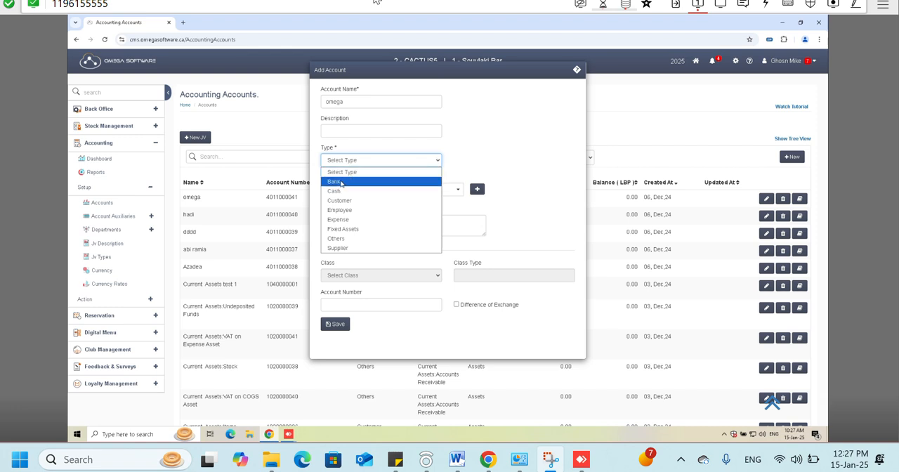
key("Down")
key("Down")
key("Down")
key("Down")
key("Down")
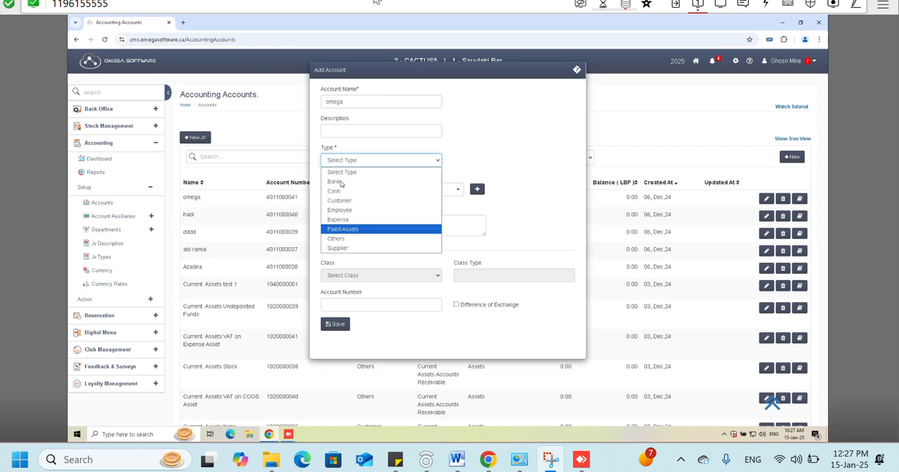
left_click(351, 249)
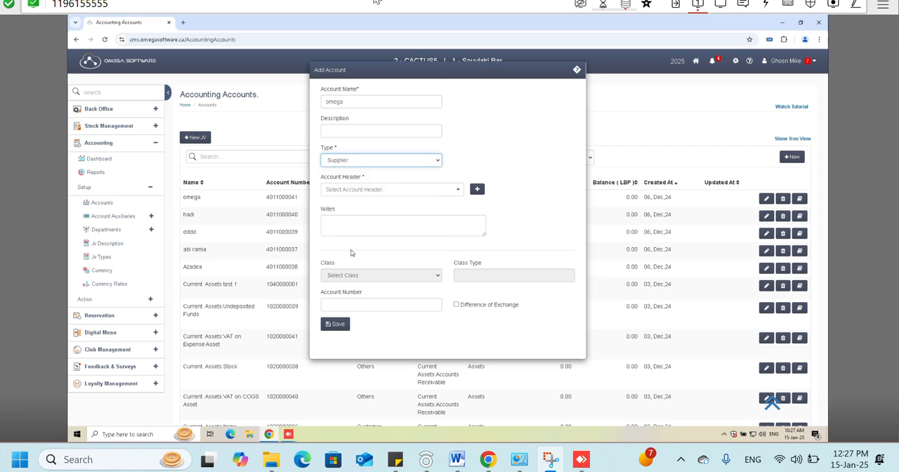
- Set the new account's header to Billings (40110), highlight the sequence part of its account number, and close the form without saving
left_click(361, 189)
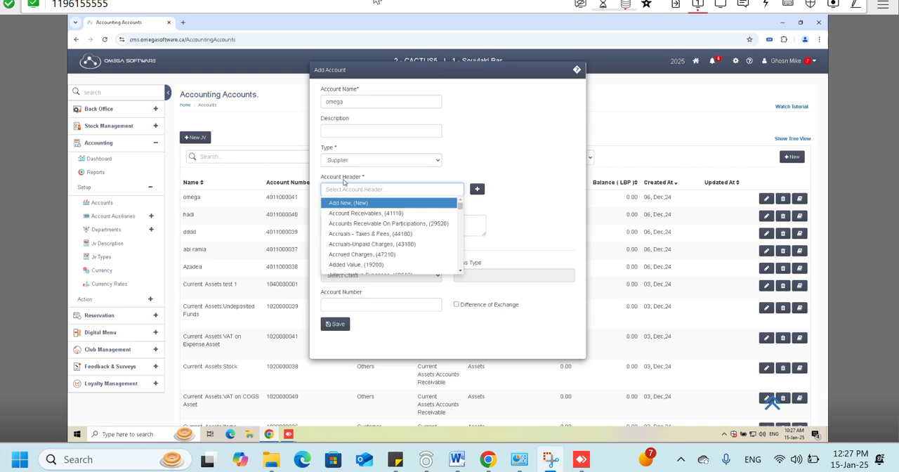
left_click(369, 181)
left_click(358, 188)
type("4011")
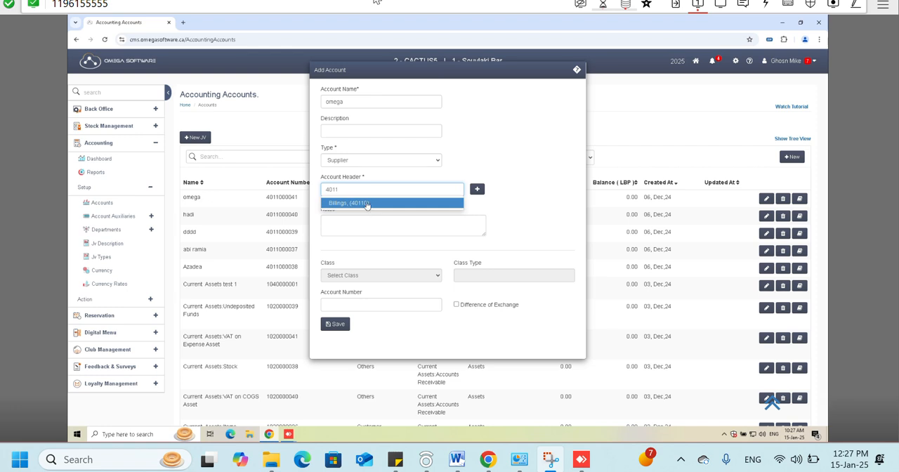
left_click(365, 204)
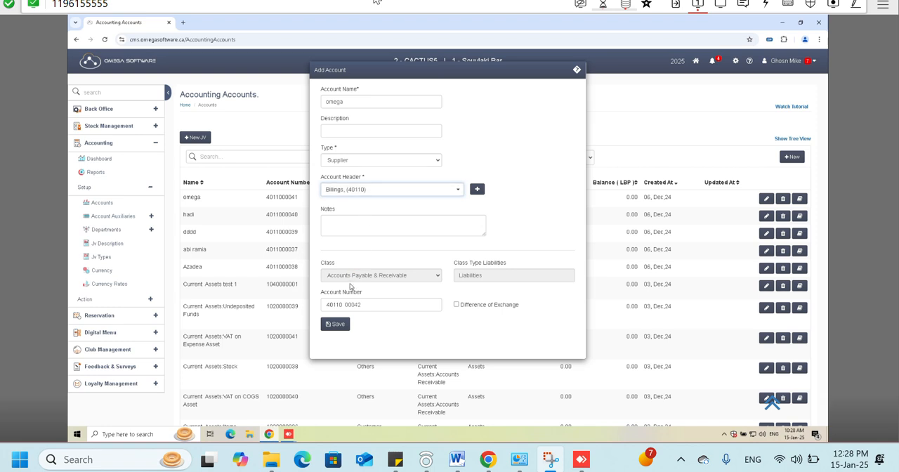
left_click_drag(362, 306, 344, 309)
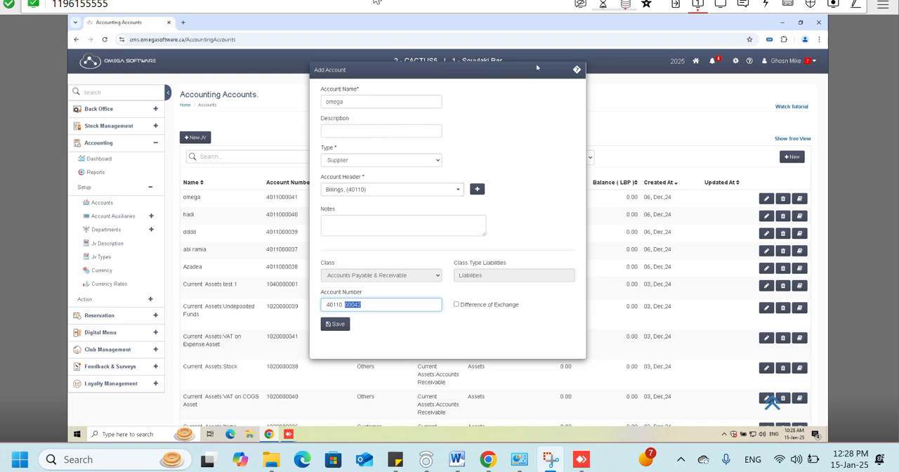
left_click(576, 72)
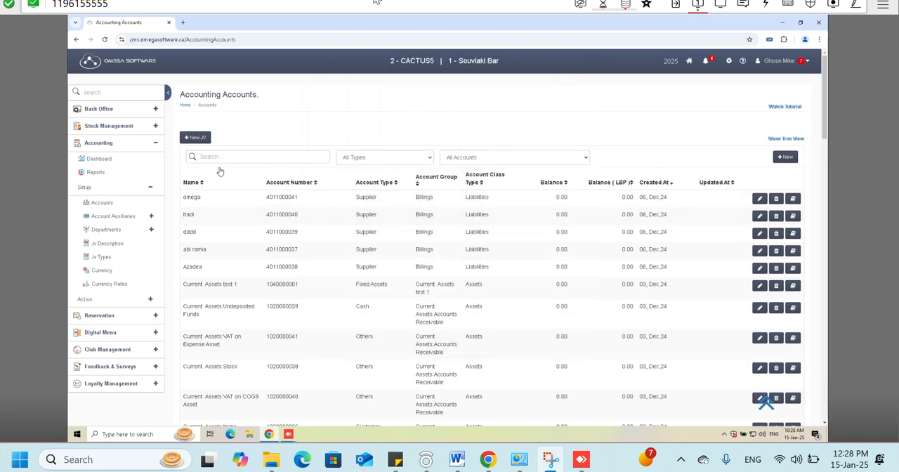
- Open Company Information in a new browser tab and go to its reset data request form
left_click(730, 70)
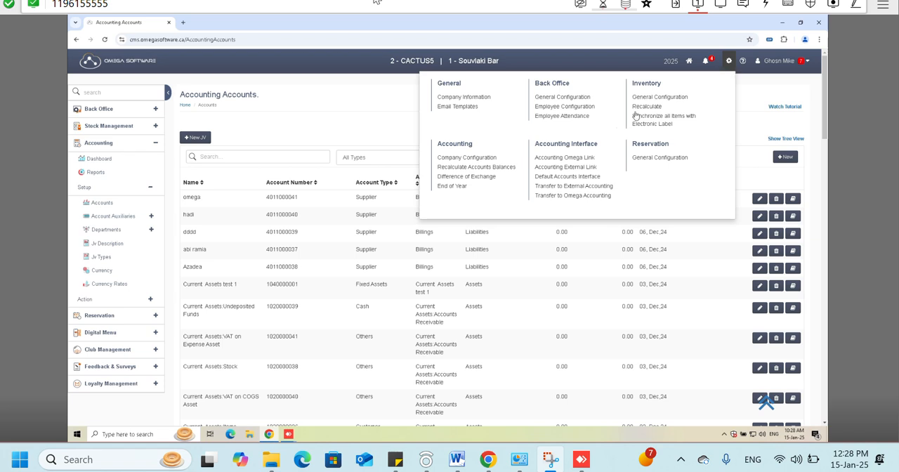
right_click(475, 102)
left_click(492, 108)
left_click(230, 26)
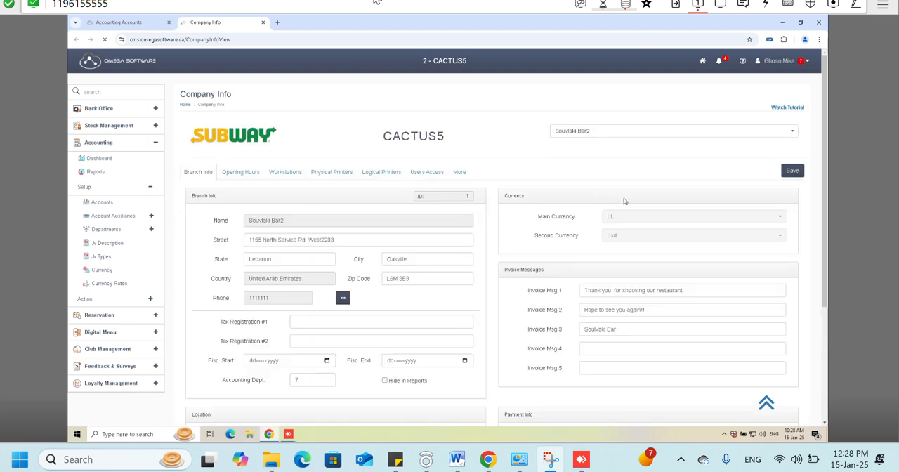
left_click(459, 181)
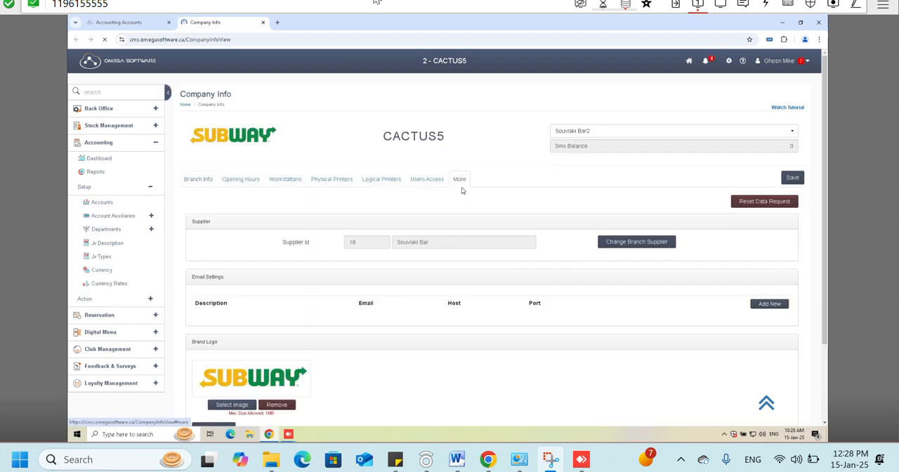
left_click(768, 202)
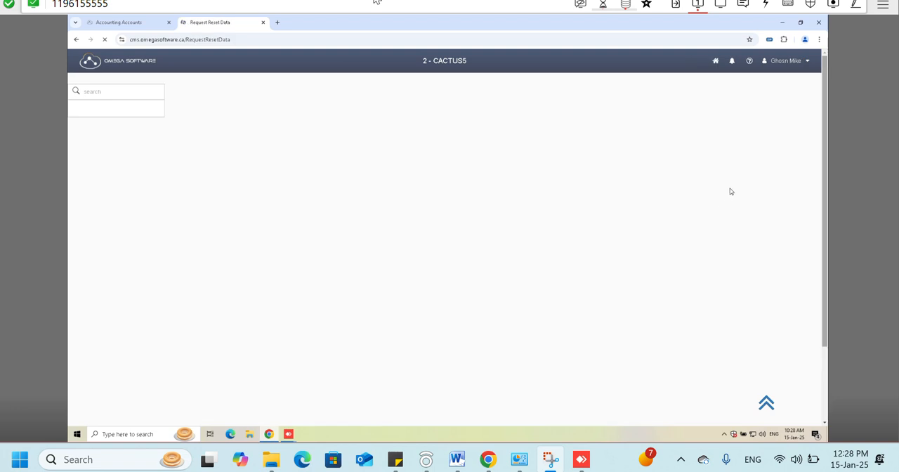
- Choose Reset Accounting Chart of Account for the Souvlaki Bar company in the reset request, leaving the reset reason empty
left_click(284, 191)
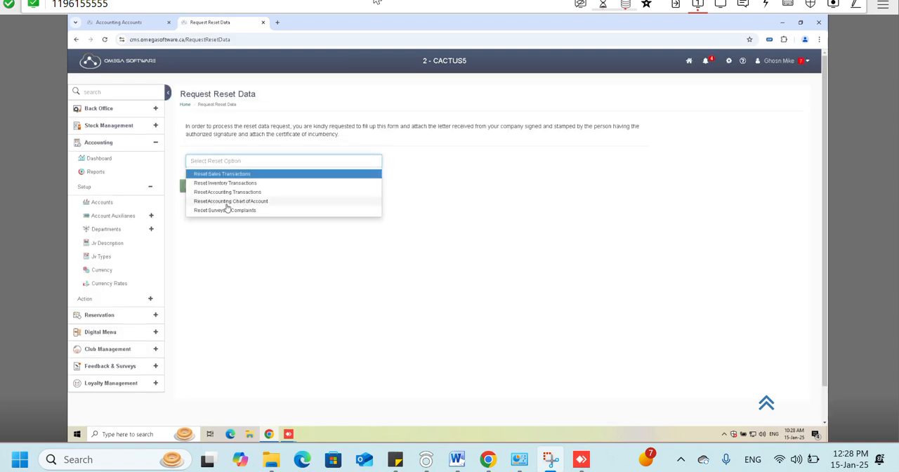
left_click(226, 205)
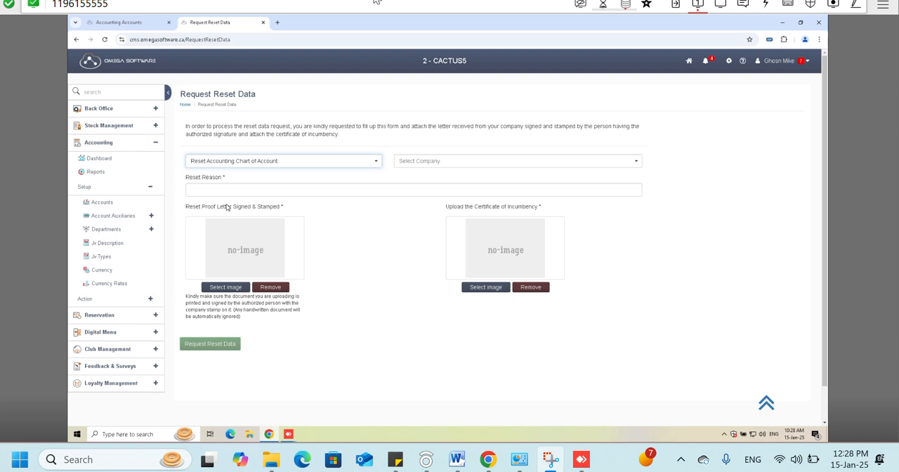
left_click(395, 166)
left_click(393, 182)
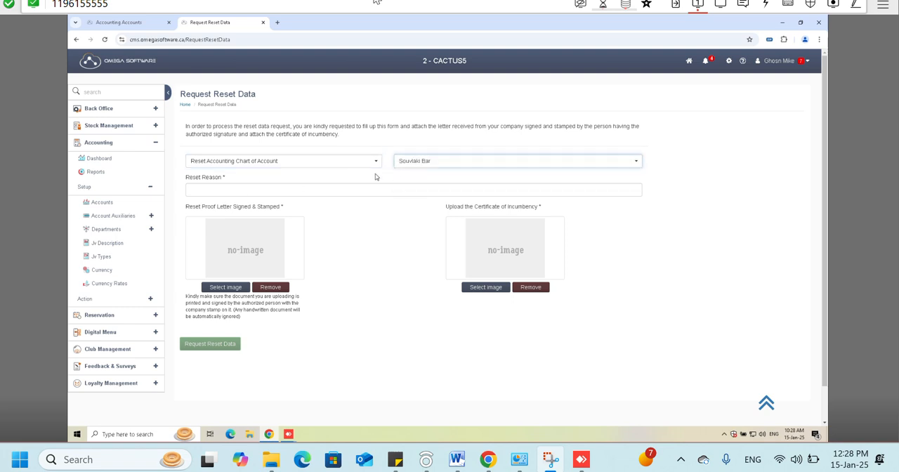
left_click(216, 187)
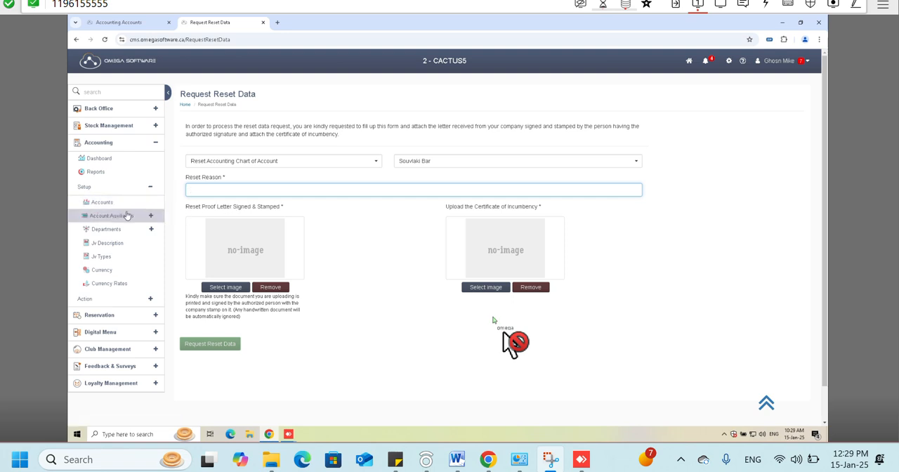
- Open Accounts Classes under Account Auxiliaries and examine the class names with their account number headers
left_click(150, 216)
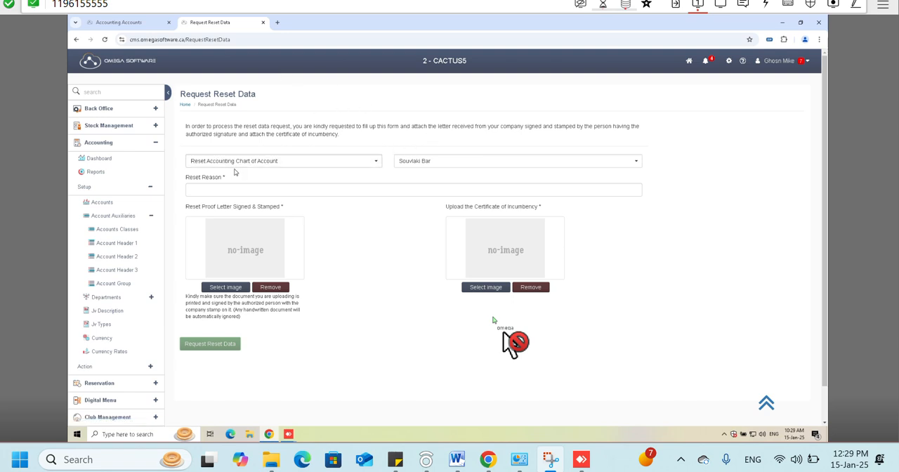
left_click(141, 233)
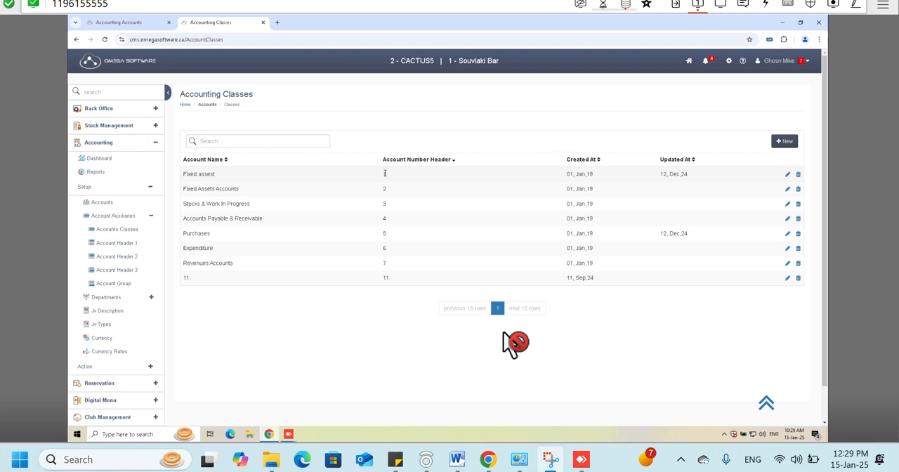
left_click_drag(181, 174, 217, 177)
left_click_drag(388, 176, 382, 178)
left_click(264, 194)
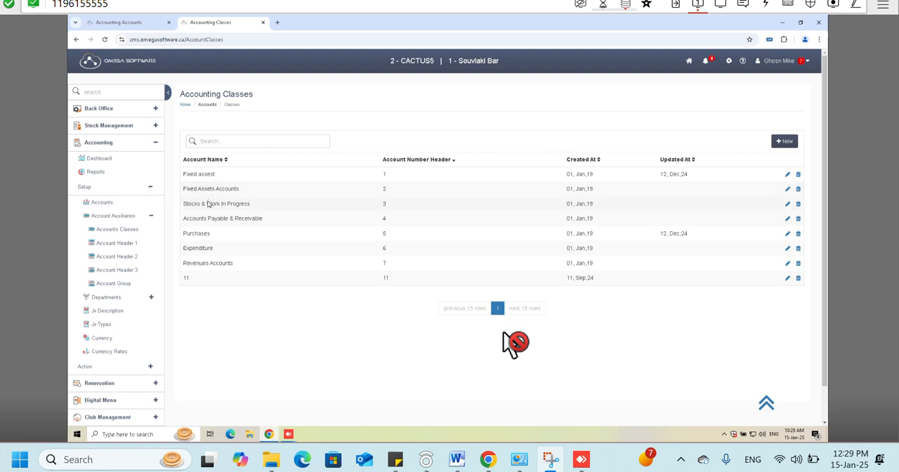
left_click_drag(211, 219, 216, 219)
left_click(384, 221)
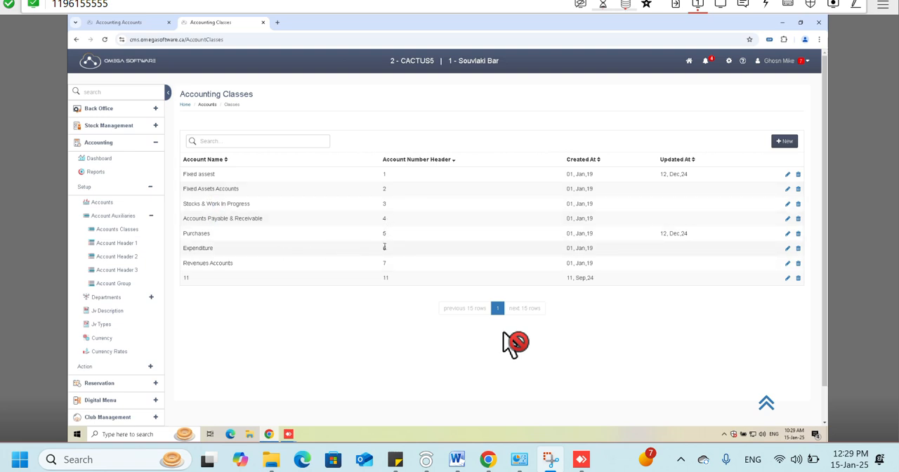
- Open a blank account class form, check its name and class number fields, and close it without saving
left_click(778, 142)
left_click(416, 101)
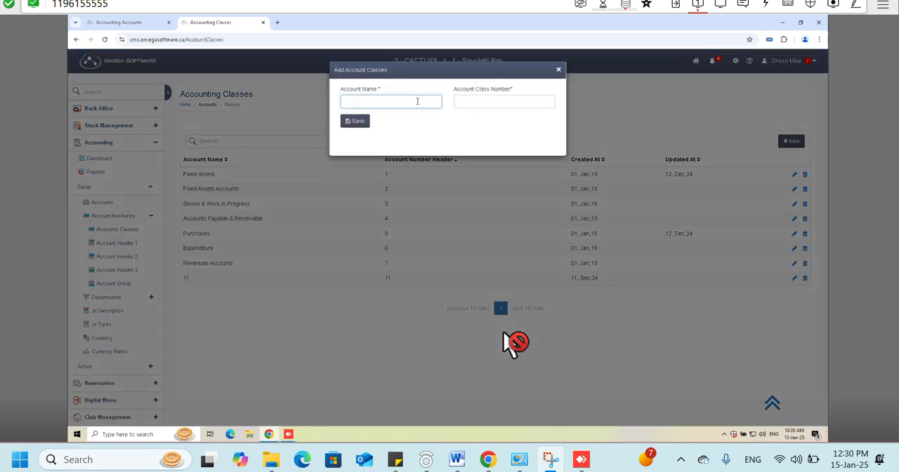
left_click(488, 104)
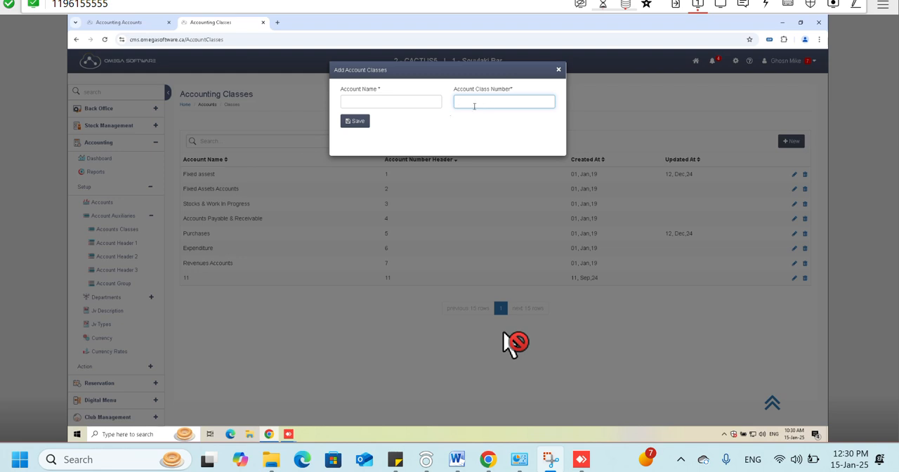
left_click(558, 70)
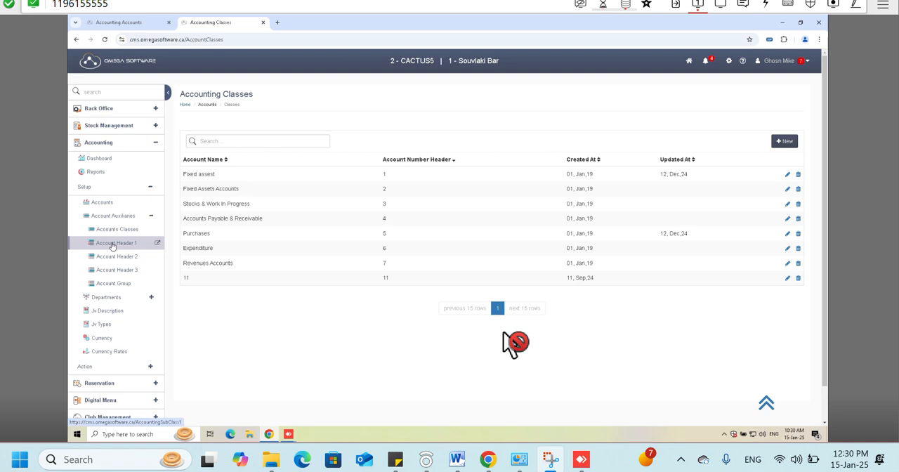
- Open Account Header 1 in a new browser tab and compare its account number headers with those of the account classes
right_click(112, 245)
left_click(140, 254)
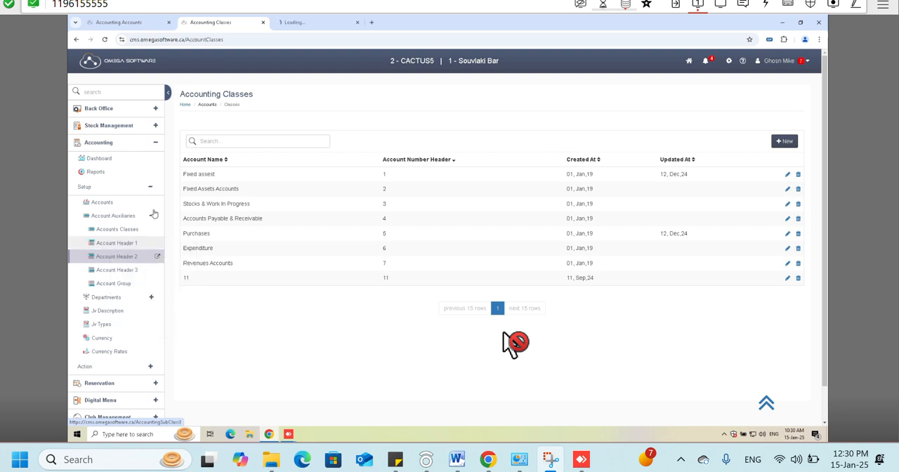
left_click(298, 21)
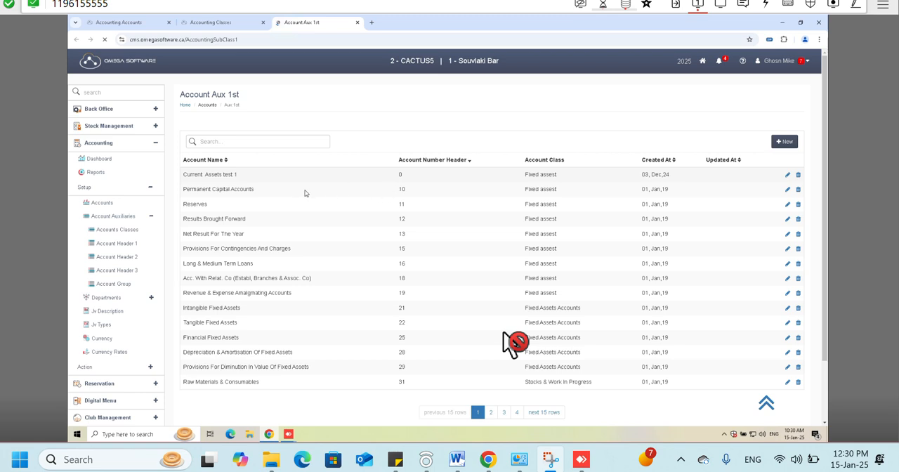
left_click(232, 22)
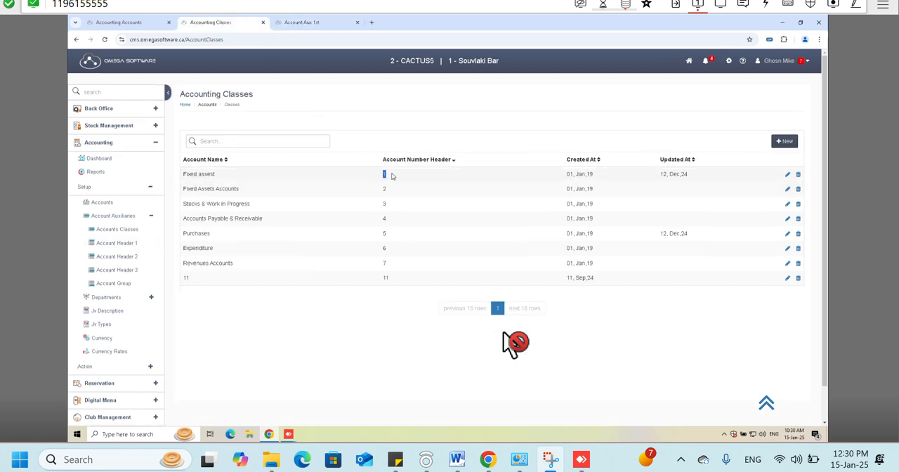
left_click(320, 24)
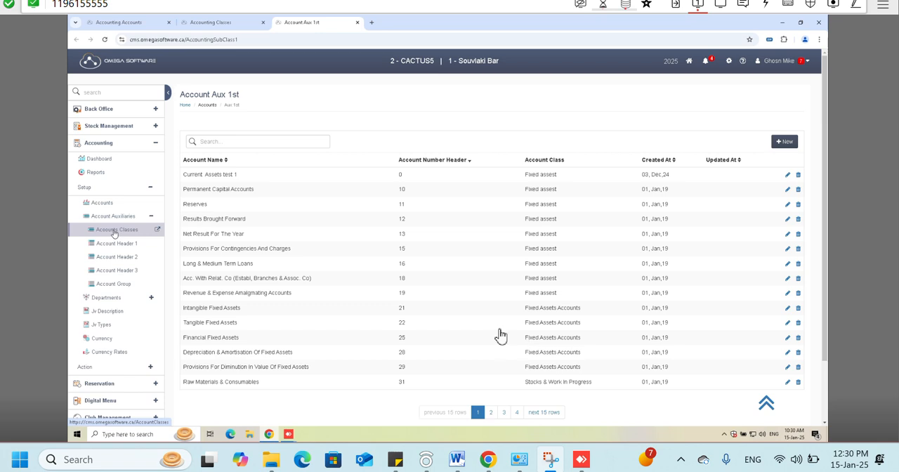
- Dismiss the ended AnyDesk session and reconnect to the same remote computer
left_click(506, 337)
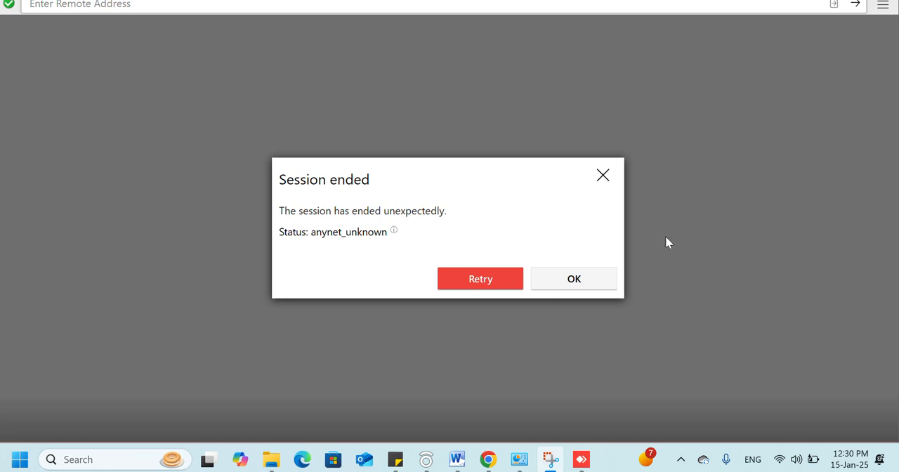
left_click(582, 280)
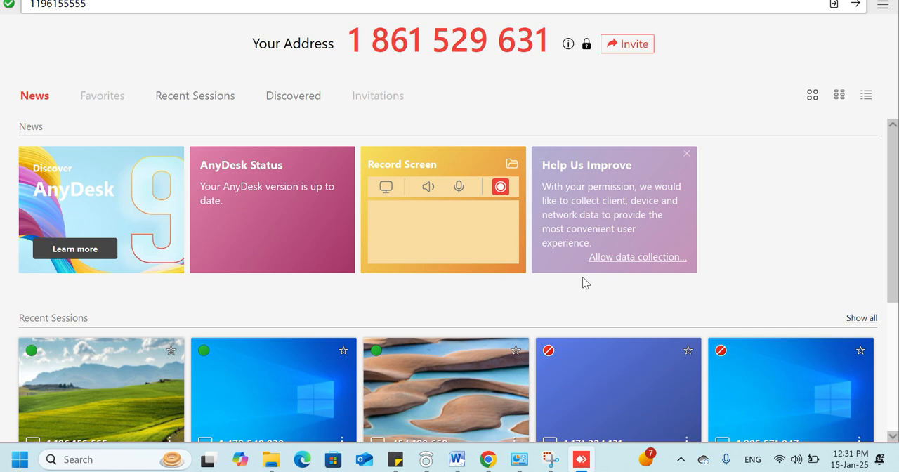
left_click(572, 4)
key("Return")
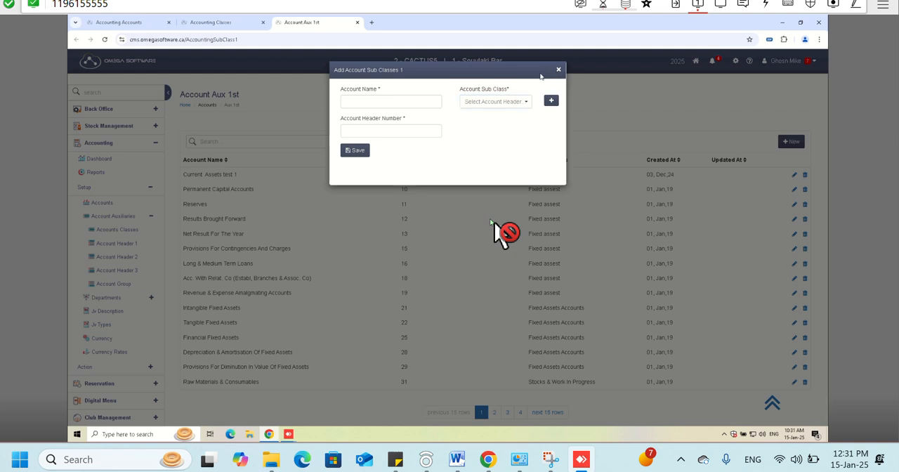
- Check the Account Header 1 form's name, sub class and header number fields with Fixed assest, (1) chosen, and close it without saving
left_click(418, 105)
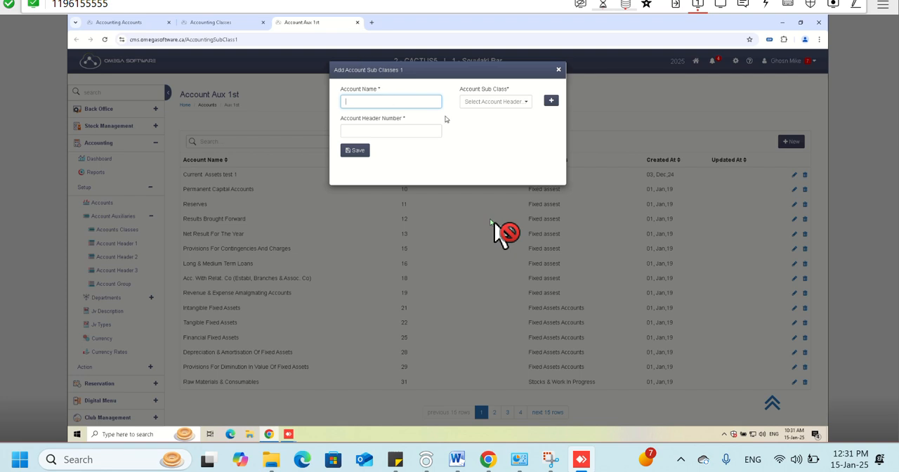
left_click(481, 103)
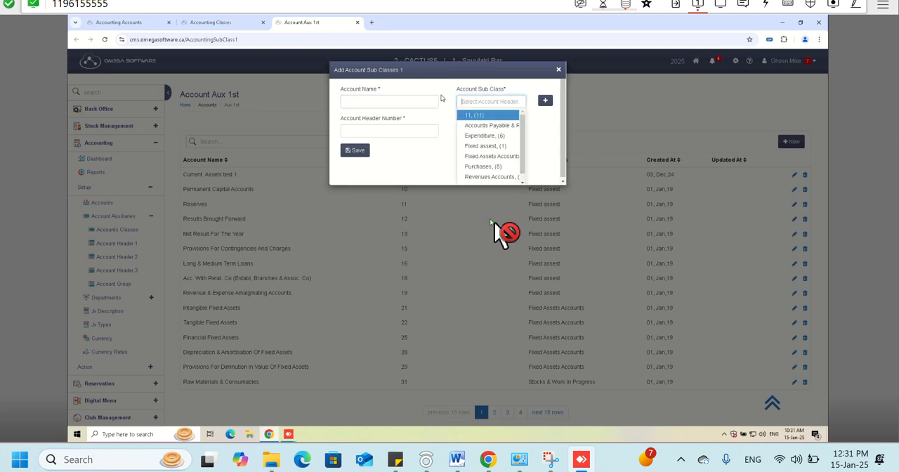
left_click(415, 105)
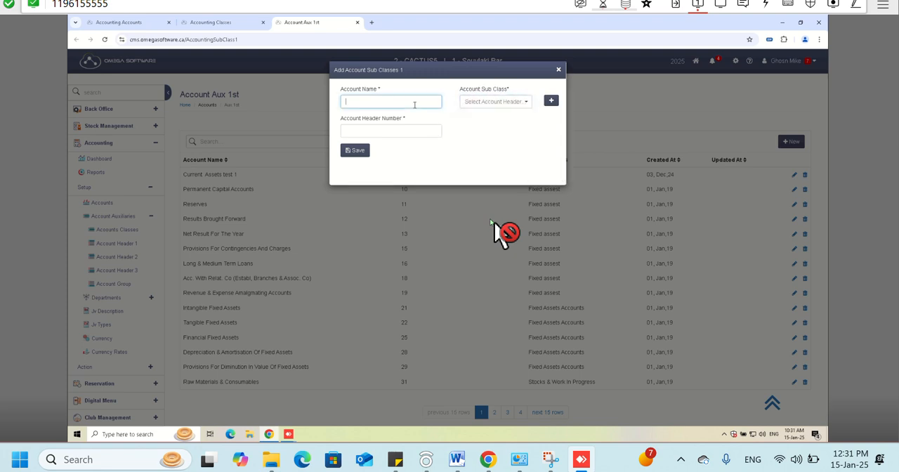
left_click(470, 103)
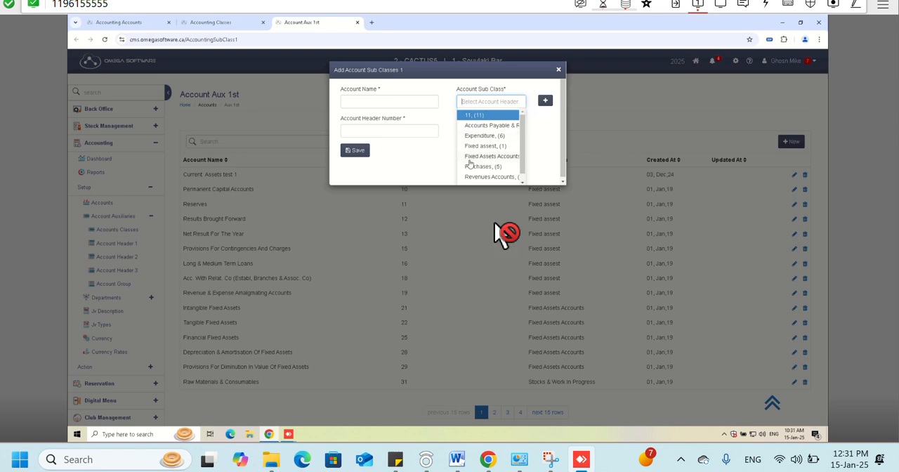
left_click(484, 145)
left_click(391, 130)
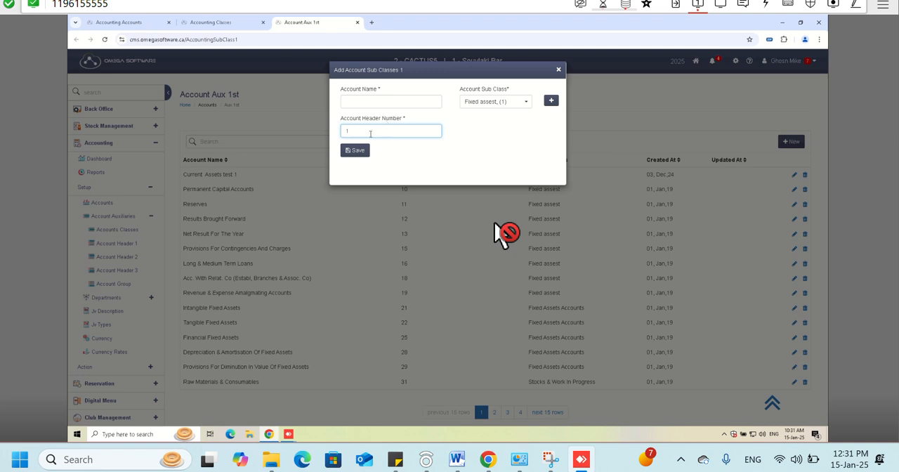
left_click(558, 69)
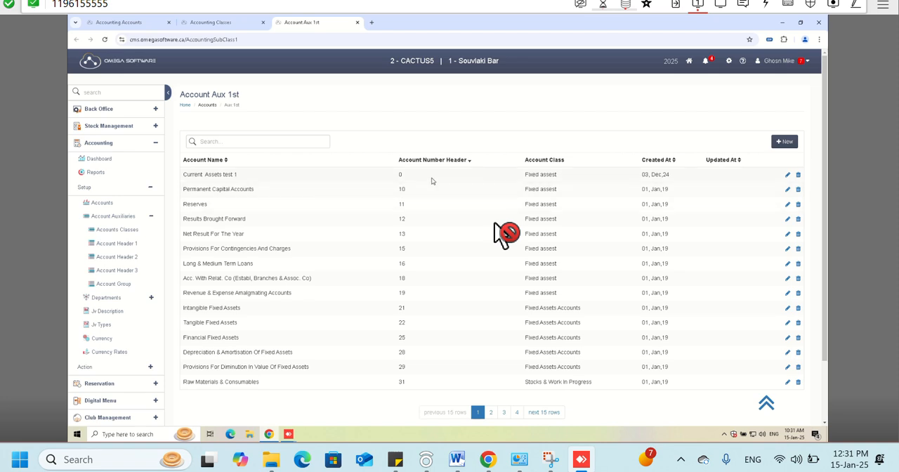
- Open Accounts in a new browser tab, show the chart of accounts as a tree, and reload the unresponsive page
right_click(102, 202)
left_click(115, 211)
left_click(385, 23)
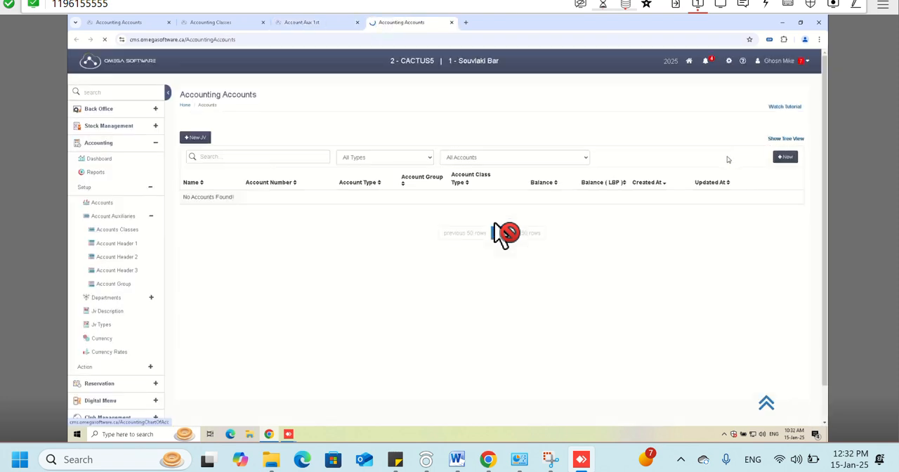
left_click(779, 140)
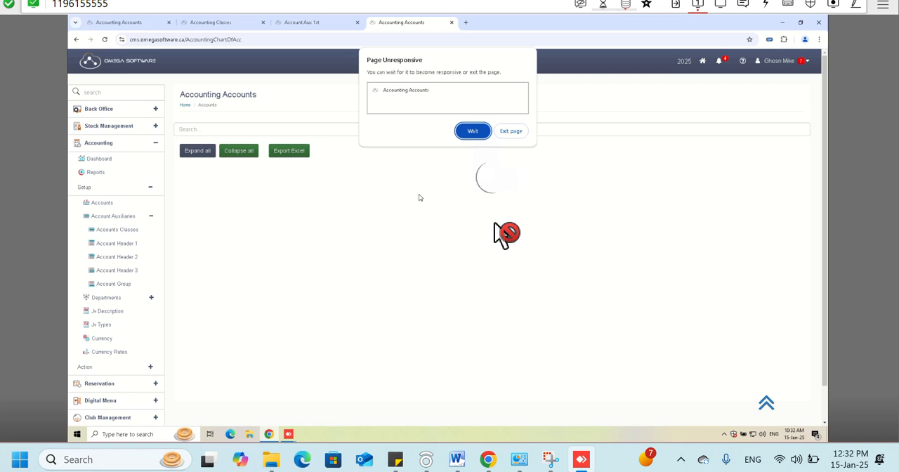
left_click(465, 131)
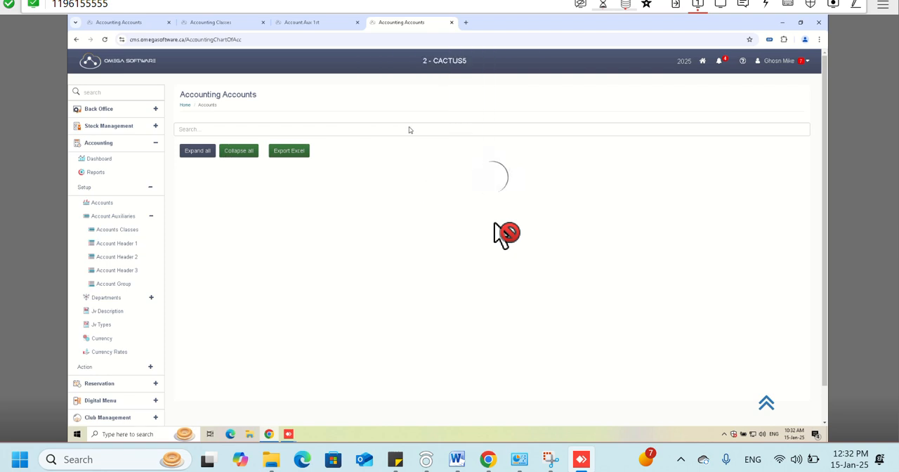
left_click(106, 42)
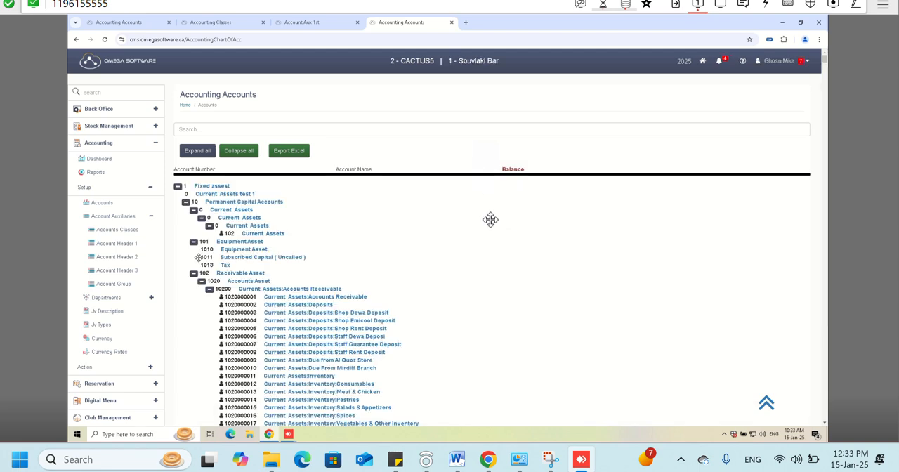
- Collapse the whole account tree and expand Fixed assest through Permanent Capital Accounts and Current Assets test 1 to its lowest-level account
left_click(177, 186)
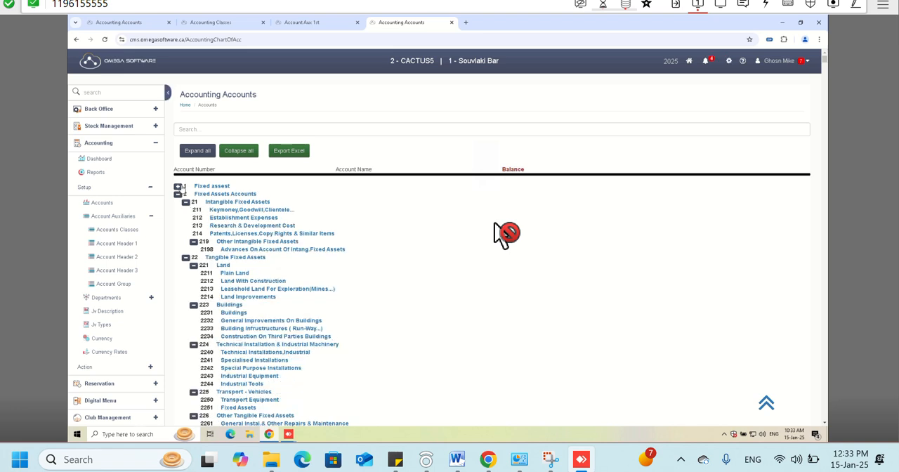
left_click(225, 152)
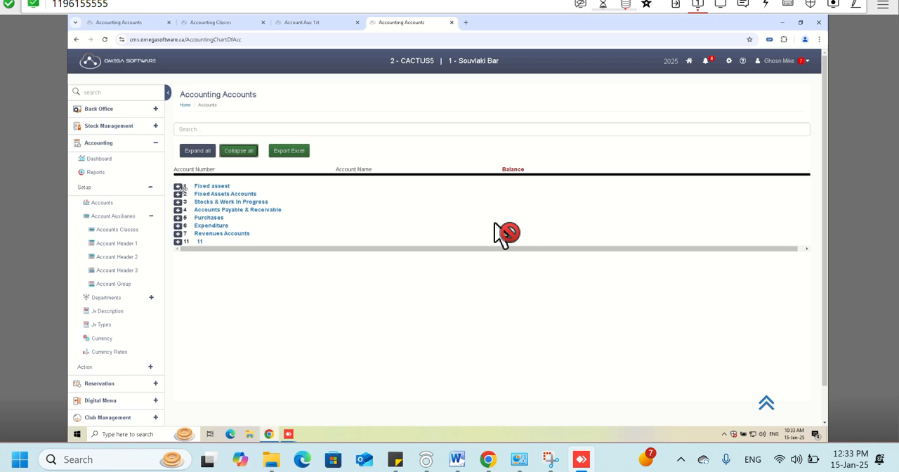
left_click(179, 187)
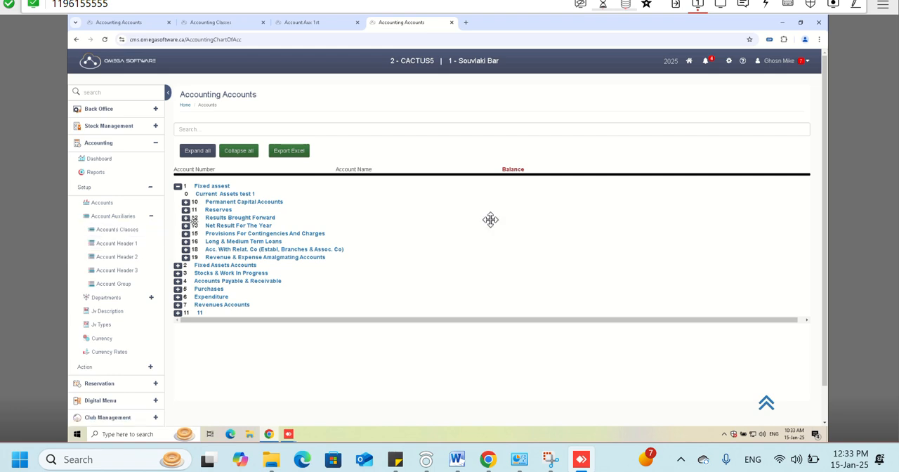
left_click(185, 203)
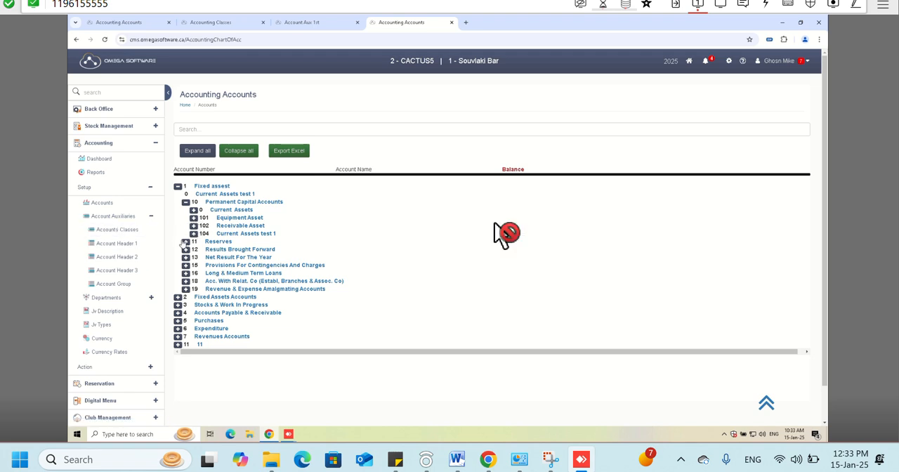
left_click(194, 233)
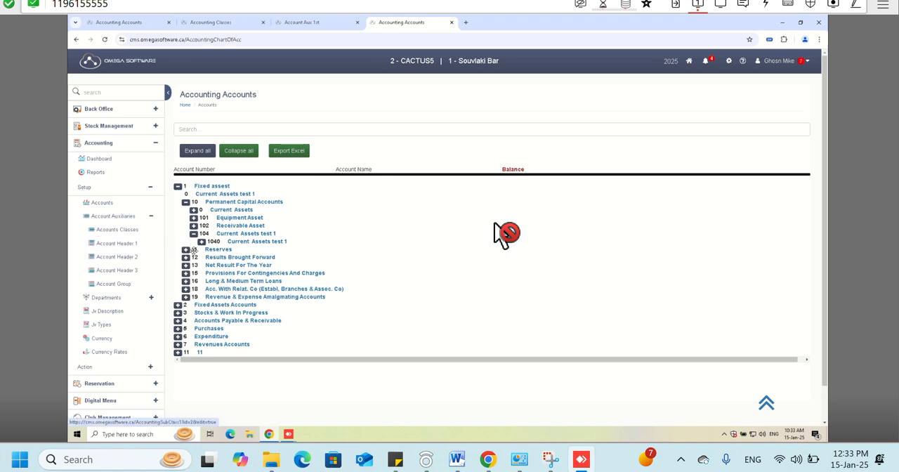
left_click(201, 242)
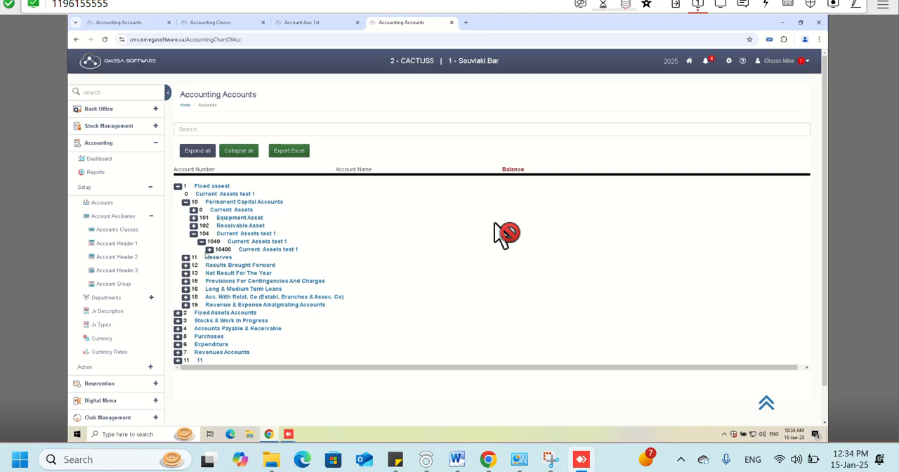
left_click(209, 250)
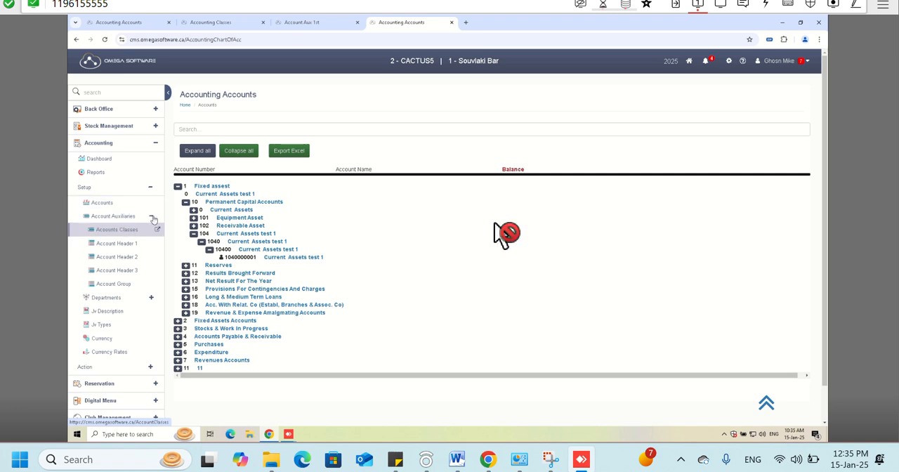
- Open Sub Department under the accounting Departments setup in a new browser tab and examine the Main Department entry
left_click(151, 217)
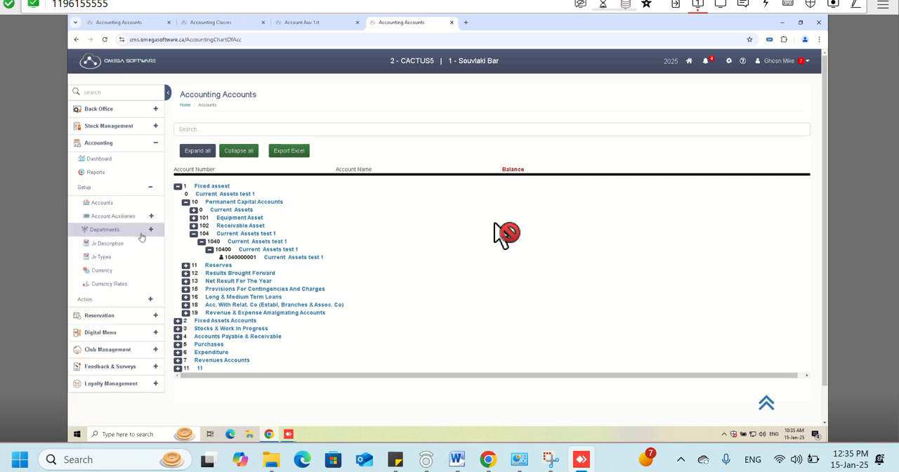
left_click(141, 236)
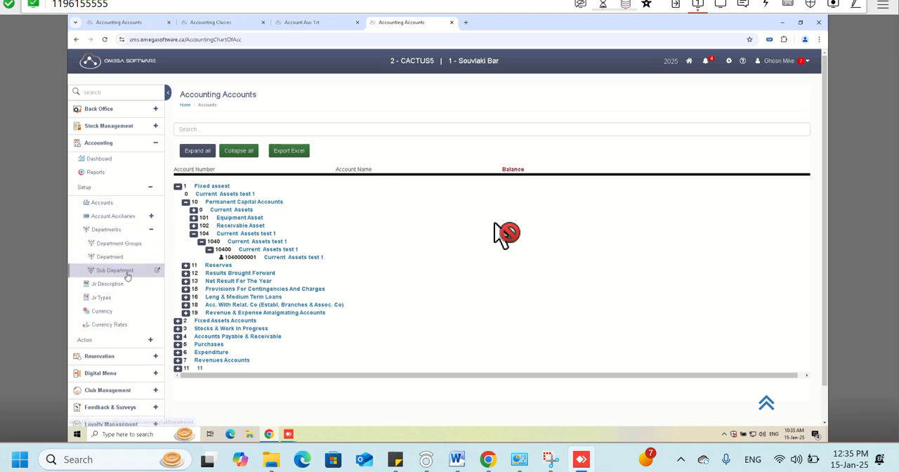
right_click(146, 284)
left_click(146, 285)
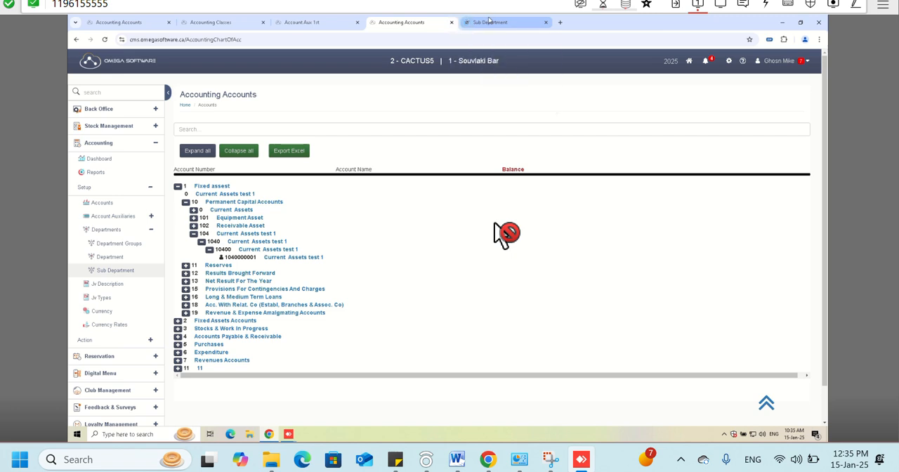
left_click(489, 22)
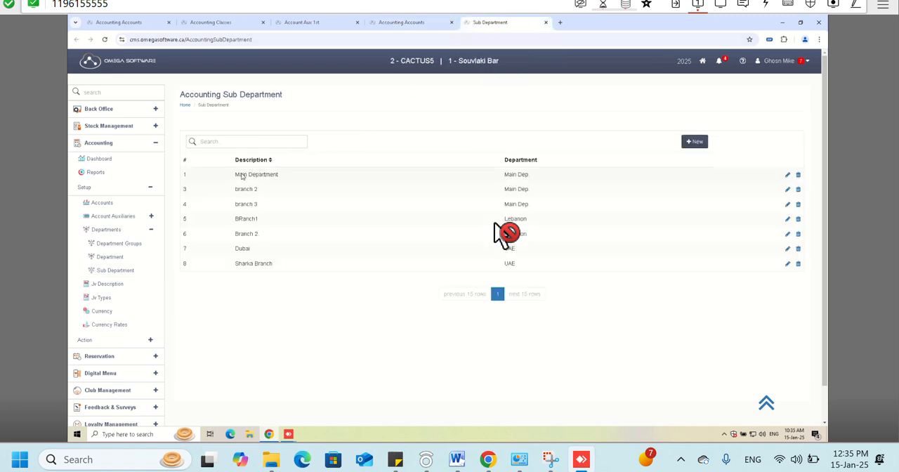
left_click_drag(241, 176, 294, 177)
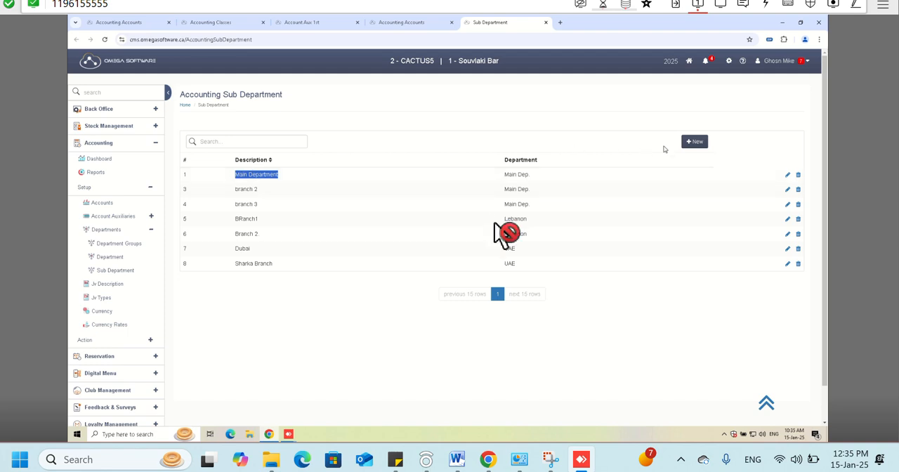
- Add an accounting sub department with the description Kitchen dep under the Main Dep. department, save it, and check its entry
left_click(694, 143)
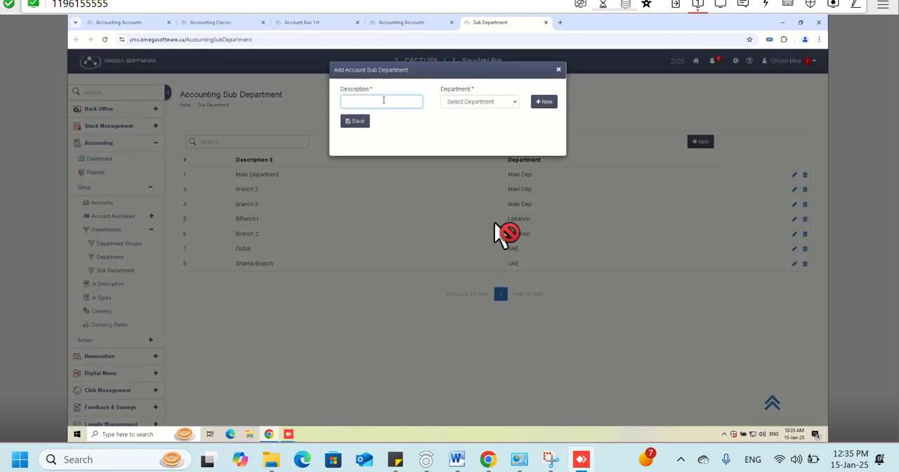
left_click(473, 102)
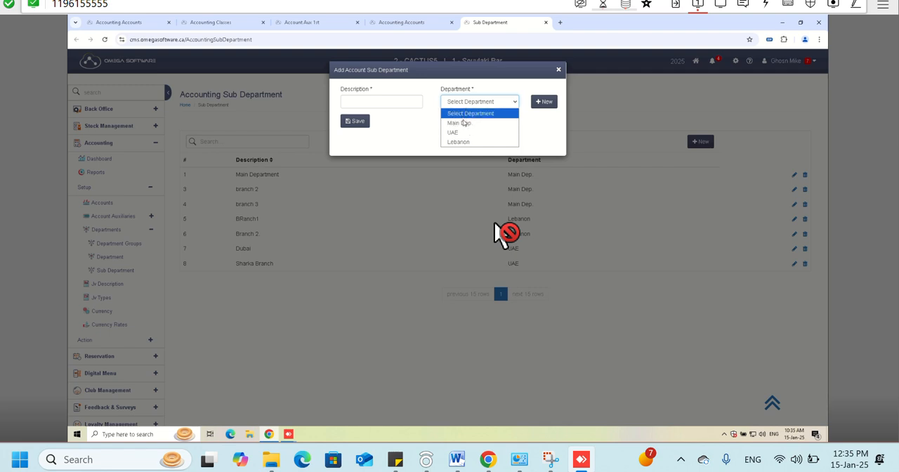
left_click(460, 123)
left_click(404, 99)
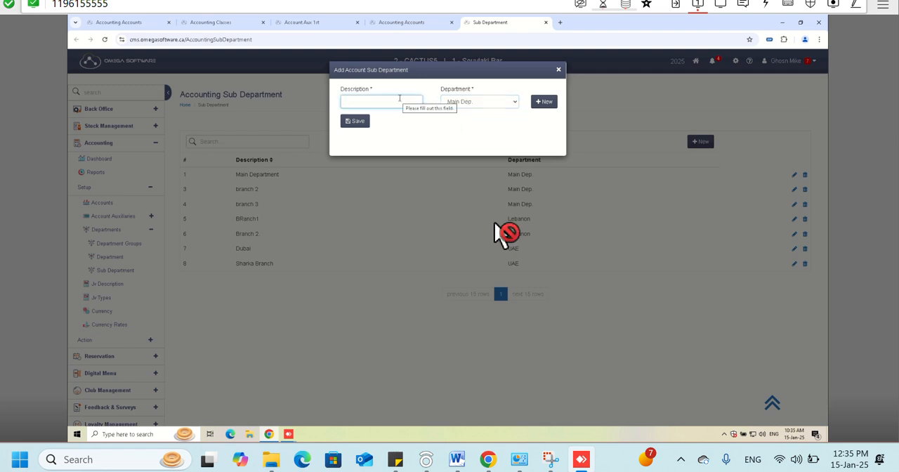
type("Kitche")
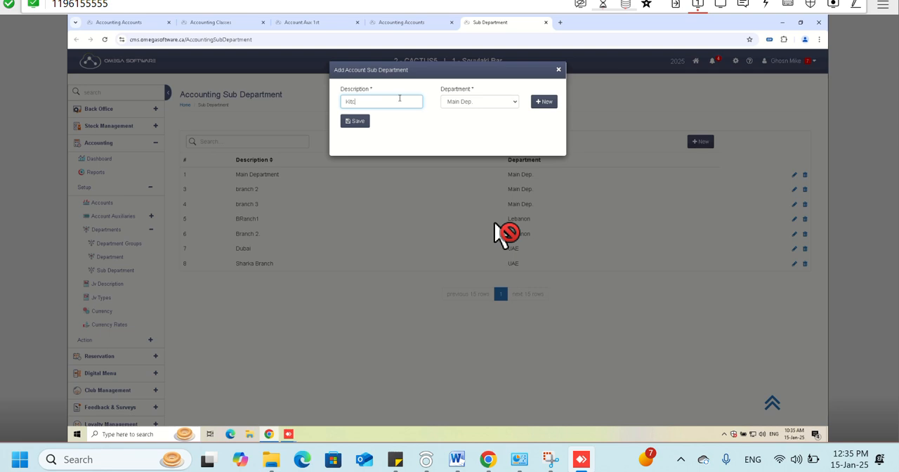
type("n dec")
key("BackSpace")
type("p")
left_click(356, 121)
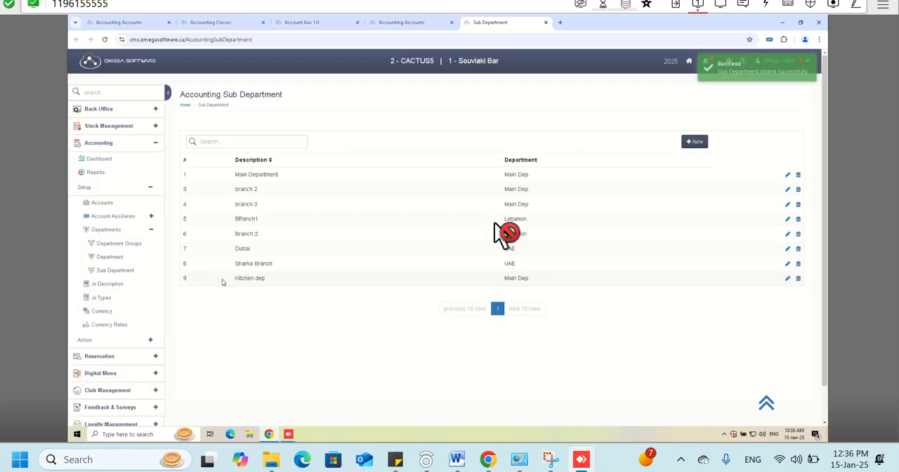
left_click_drag(232, 284, 274, 283)
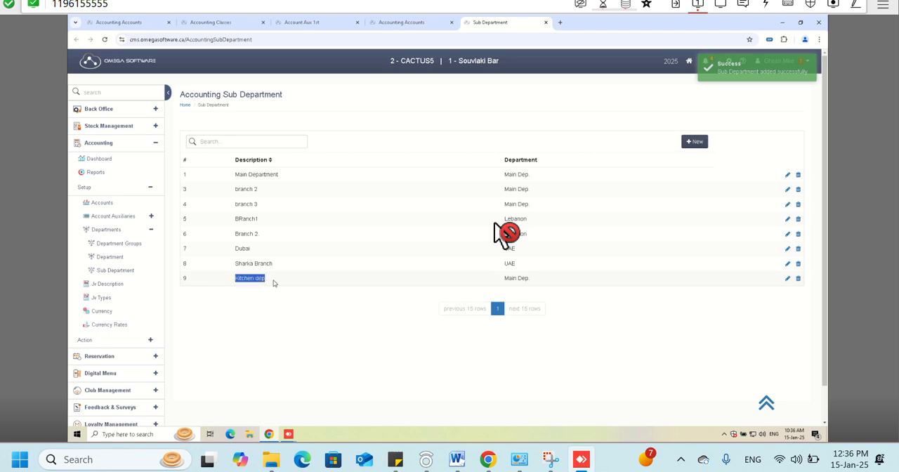
left_click(193, 281)
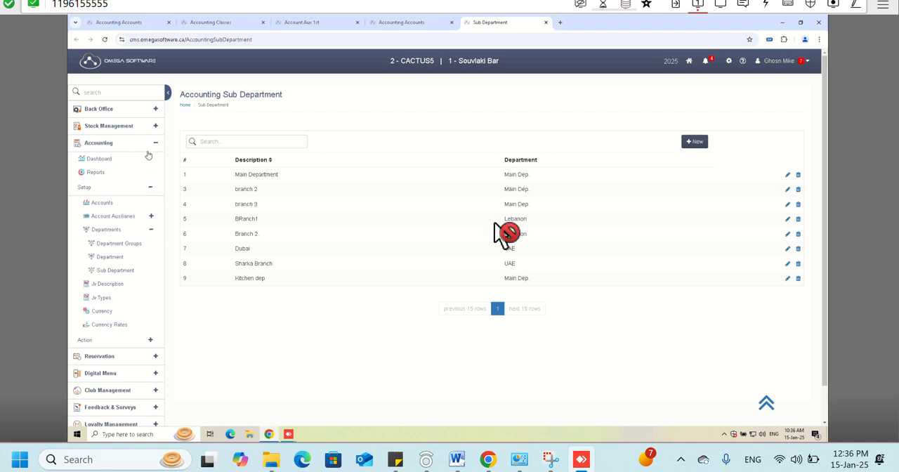
right_click(101, 177)
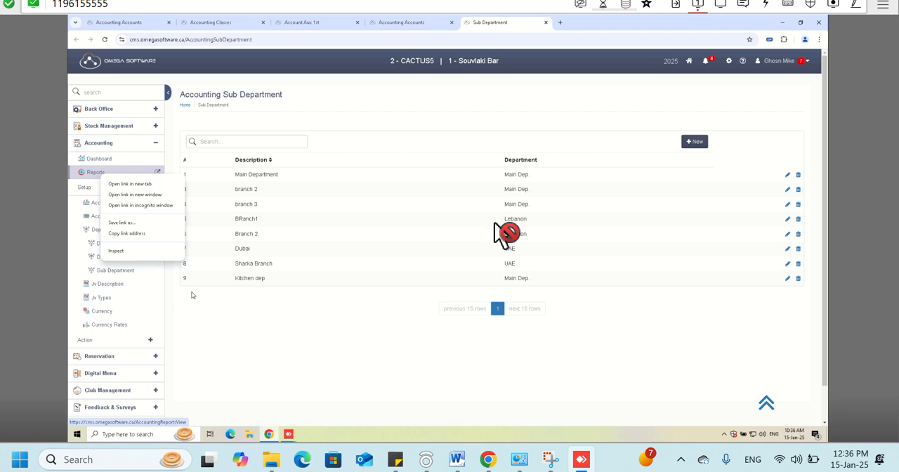
left_click(212, 316)
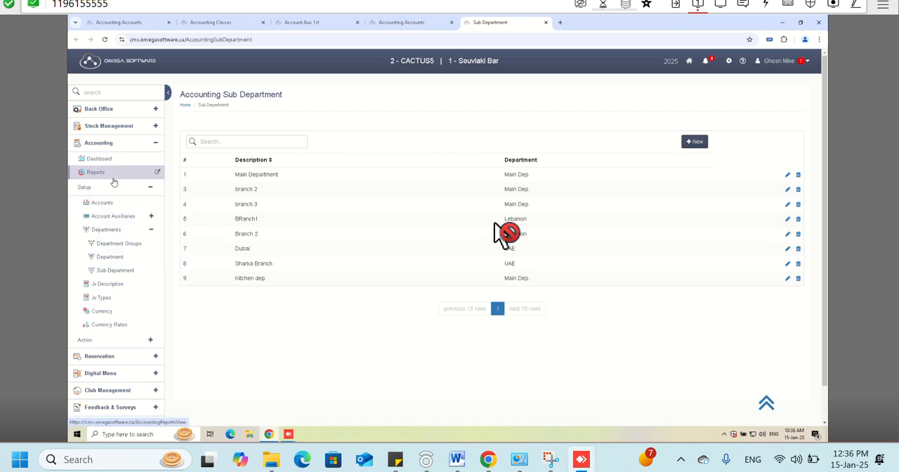
left_click(149, 340)
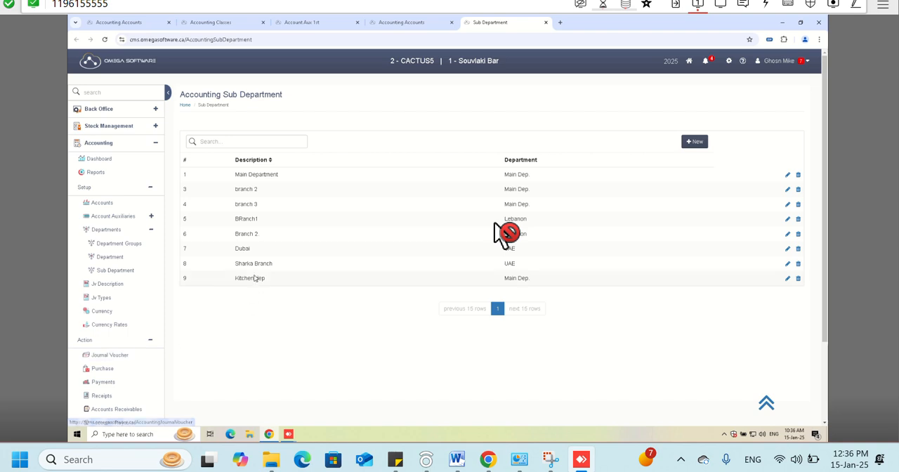
left_click(150, 342)
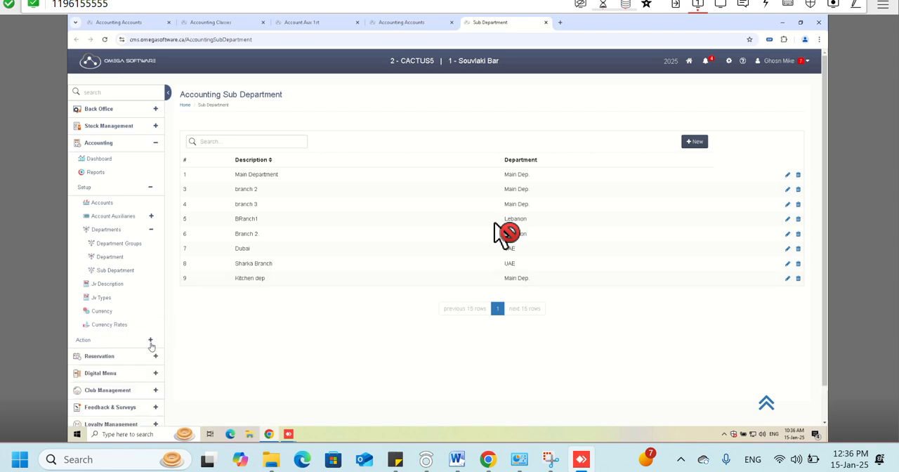
- Open the accounting Currency setup, fill in a new currency with description and code USD, symbol $ and digit number 2, and discard it unsaved
left_click(109, 316)
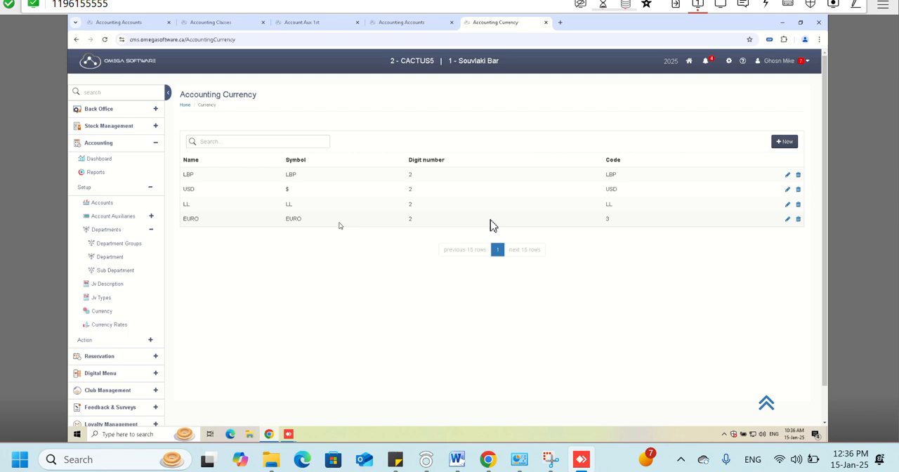
left_click(783, 143)
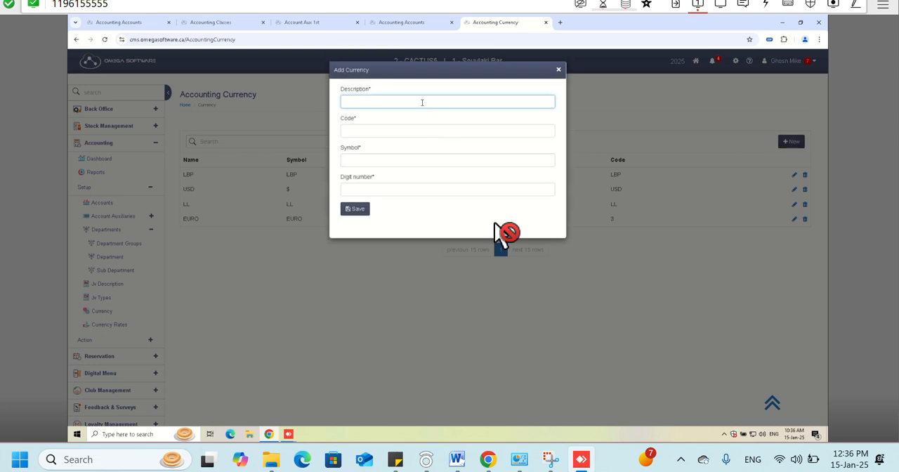
type("USD")
key("Tab")
type("USDF")
key("Tab")
type("$")
key("Tab")
type("2")
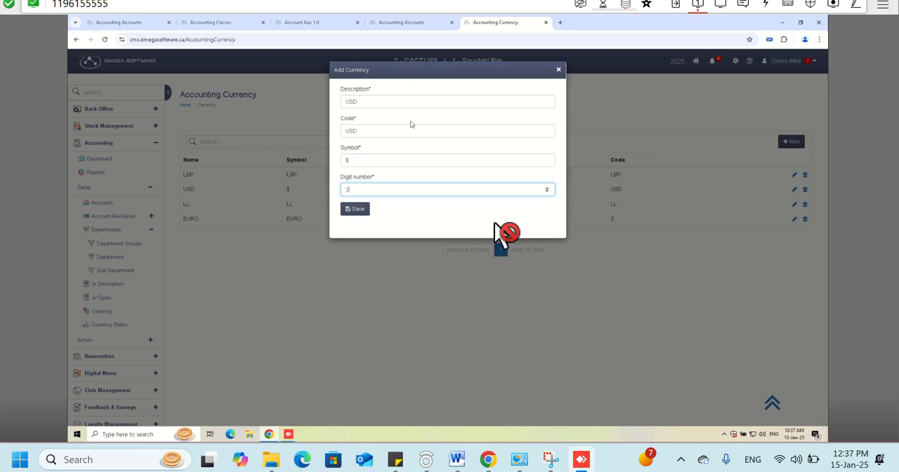
left_click(557, 72)
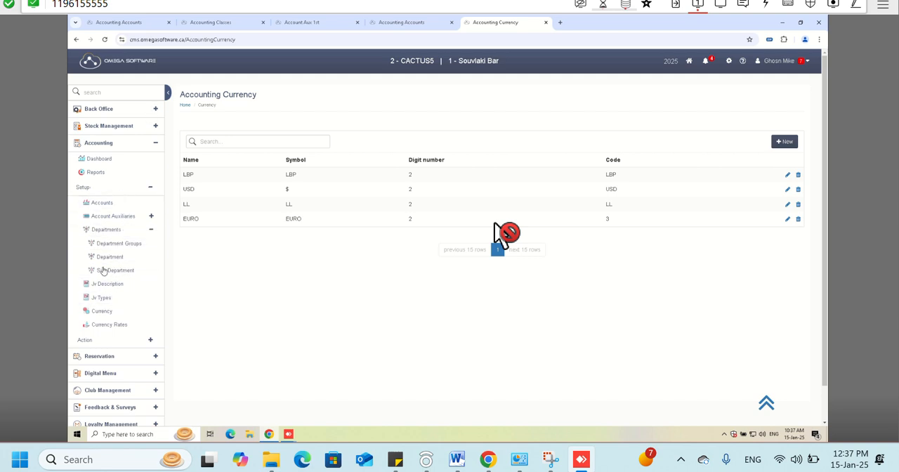
- Open Currency Rates, check which currencies a new rate can be entered for, and leave the form unsaved
left_click(101, 325)
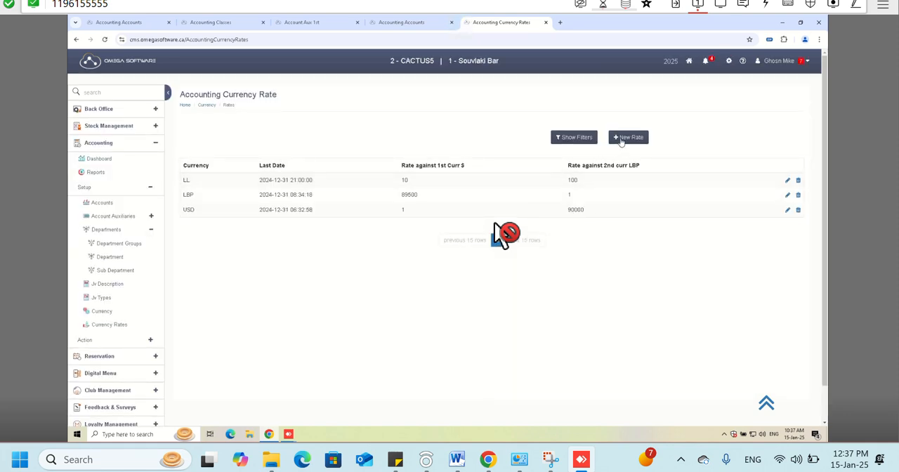
left_click(629, 137)
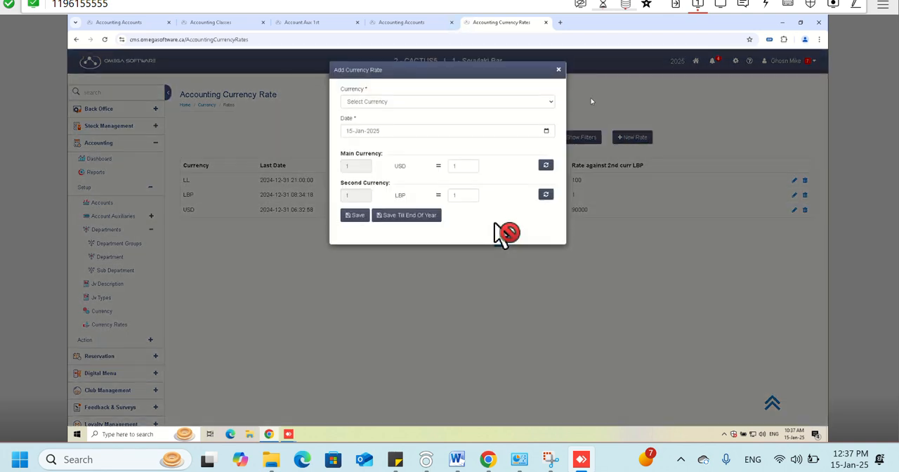
left_click(357, 100)
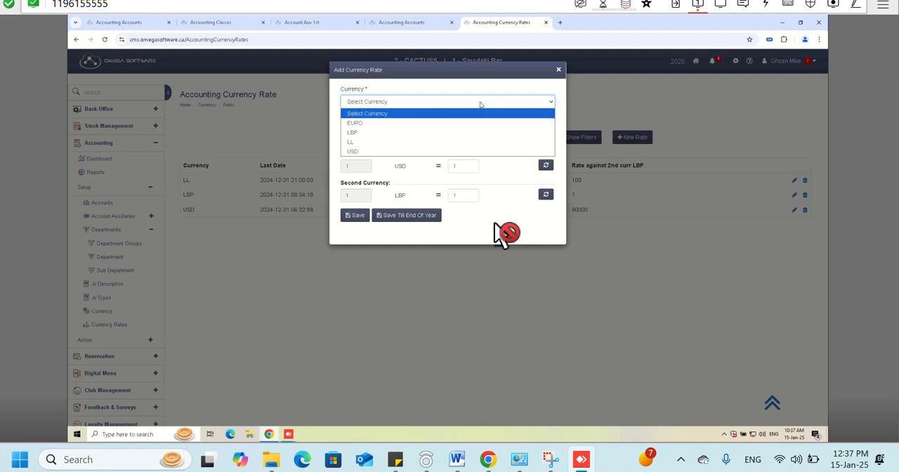
left_click(549, 79)
left_click(558, 70)
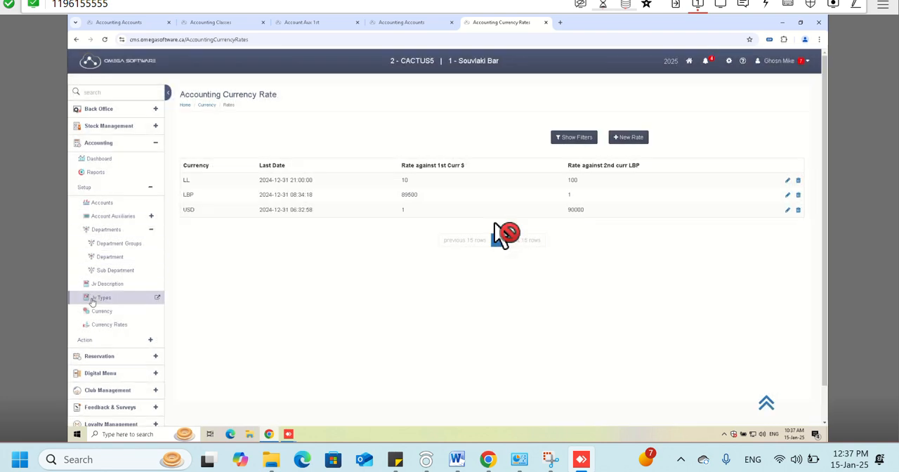
- Add and save an accounting currency with description, code and symbol AED and digit number 2
left_click(101, 310)
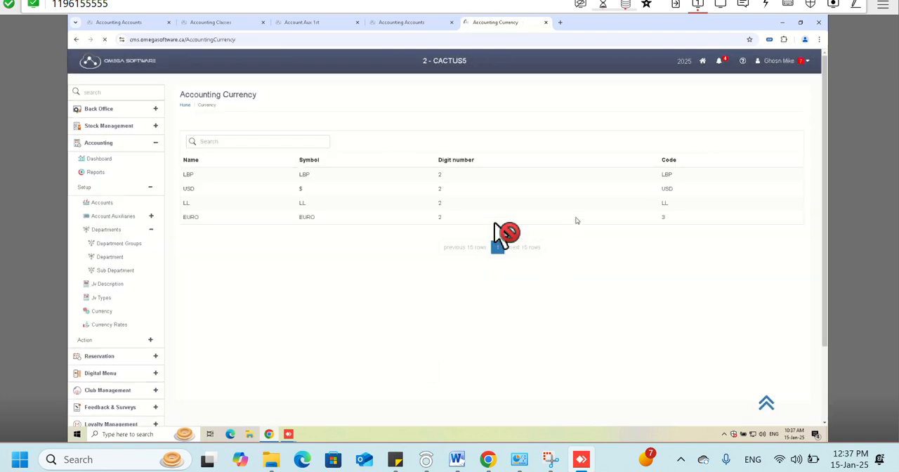
left_click(790, 143)
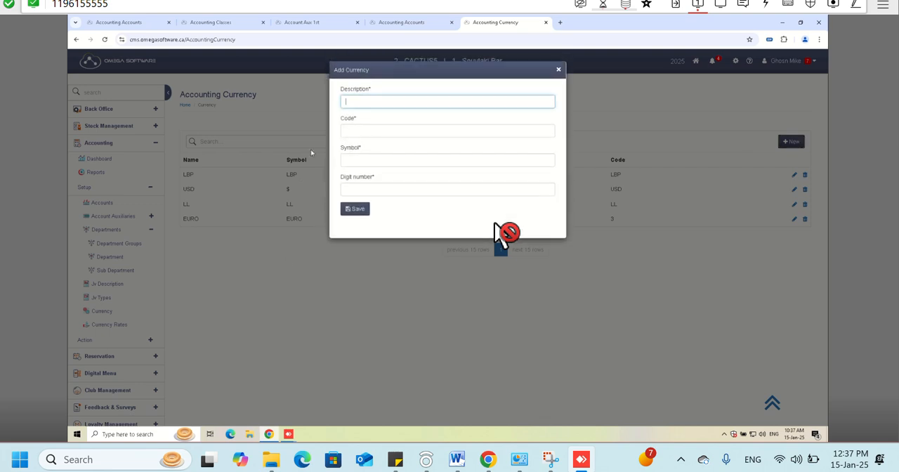
type("AED")
key("Tab")
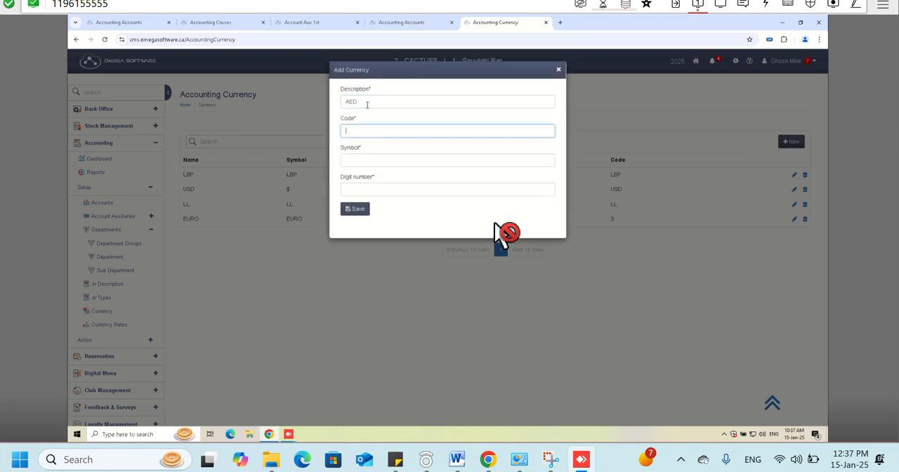
type("AER")
key("Tab")
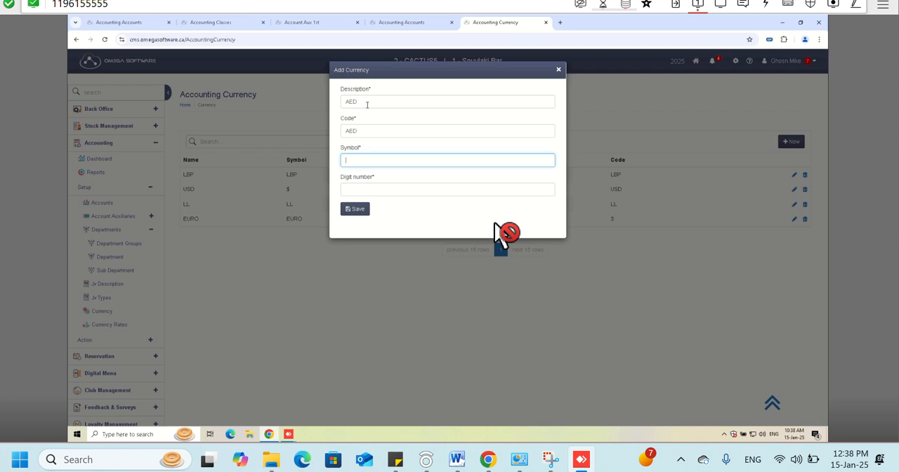
type("1")
key("Tab")
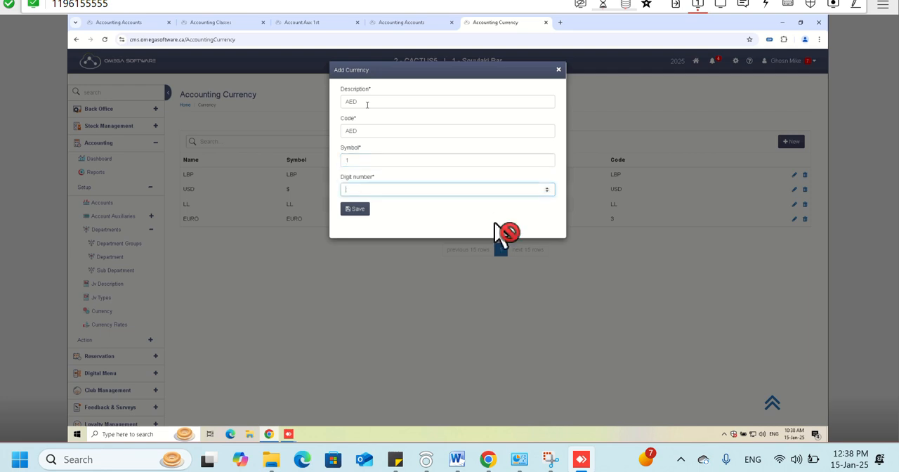
key("shift+Tab")
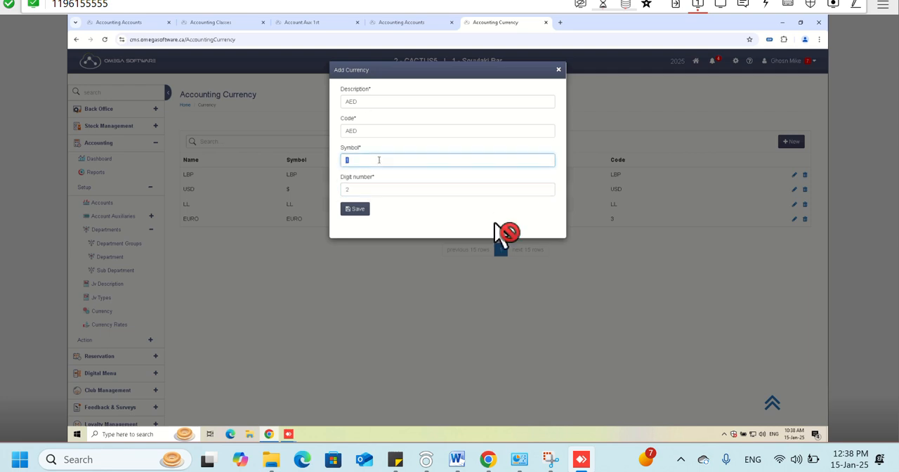
type("AED")
left_click(358, 208)
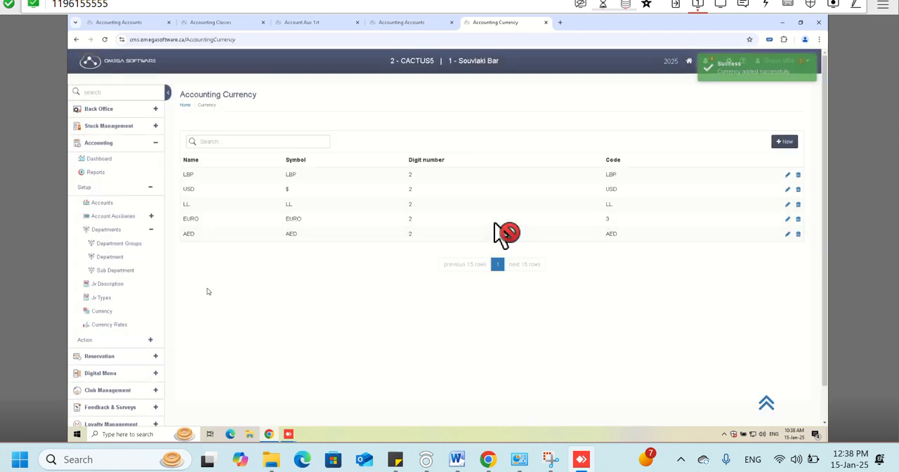
- Open Currency Rates and start a new rate for the AED currency
left_click(144, 324)
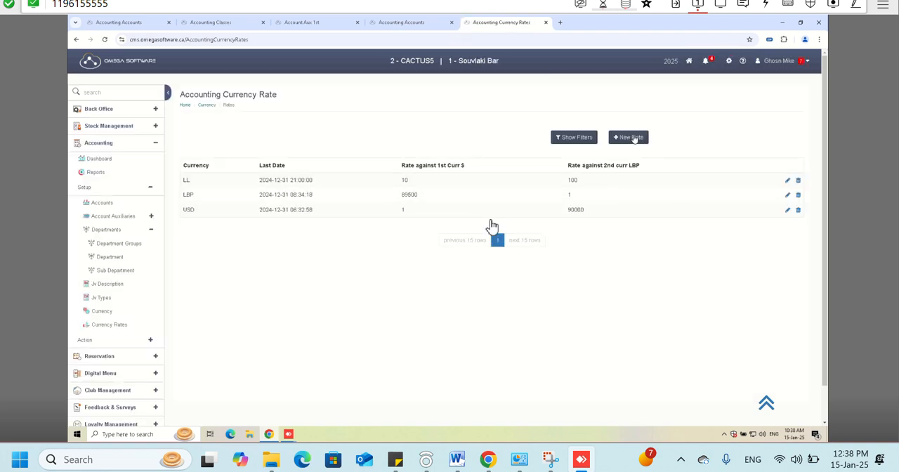
left_click(634, 138)
left_click(386, 102)
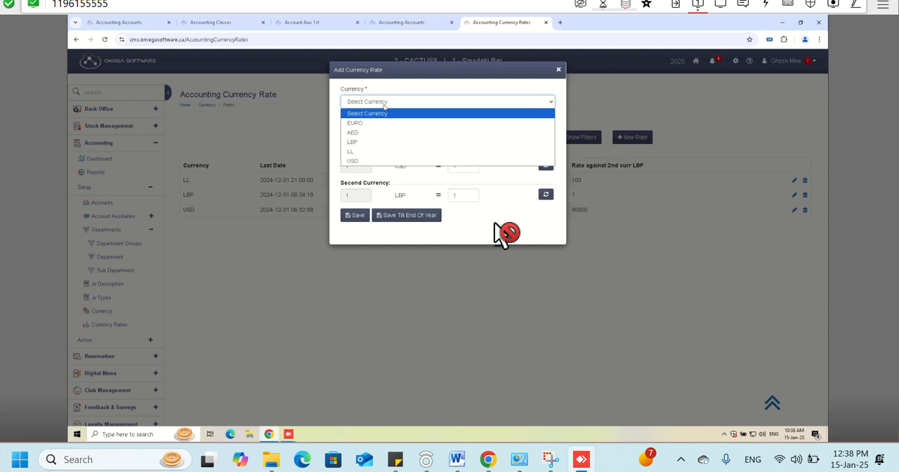
left_click(370, 133)
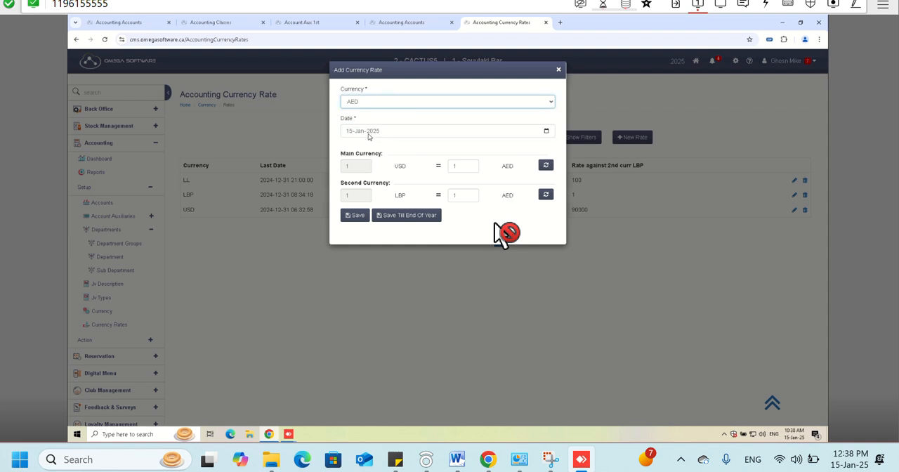
- Examine how the new AED rate is expressed against the main currency USD and the second currency LBP
double_click(355, 163)
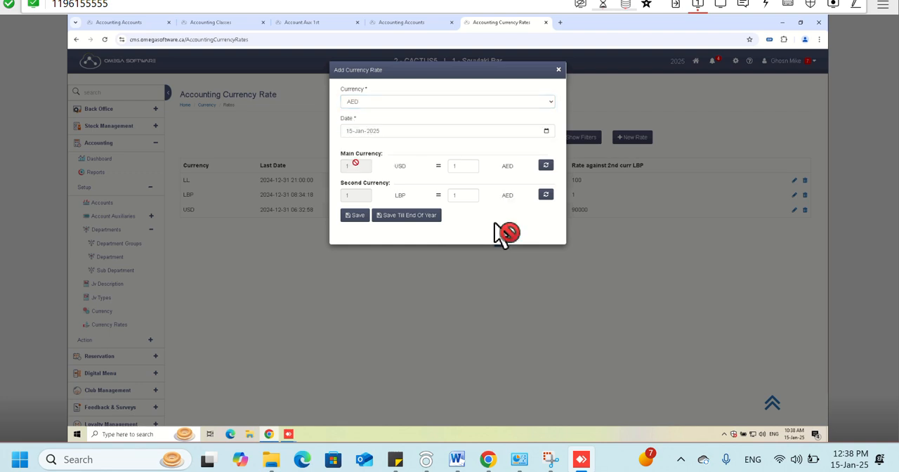
double_click(400, 166)
left_click(402, 167)
double_click(400, 166)
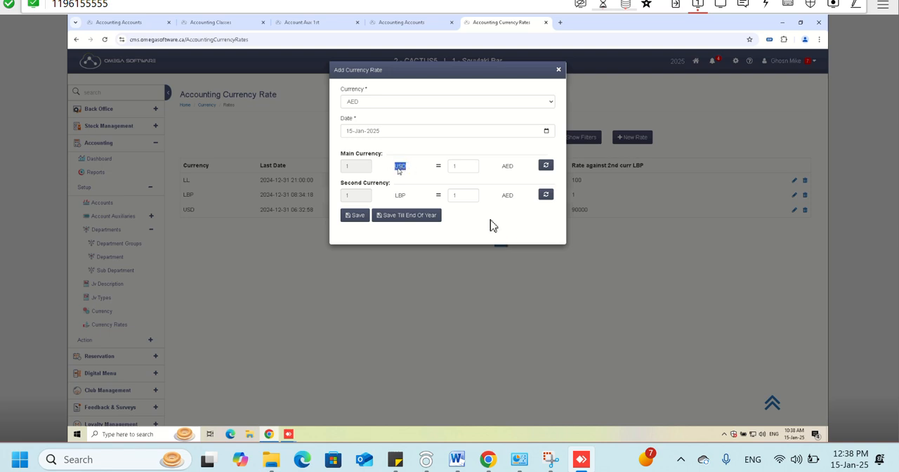
left_click_drag(397, 170, 348, 167)
left_click(464, 165)
double_click(349, 166)
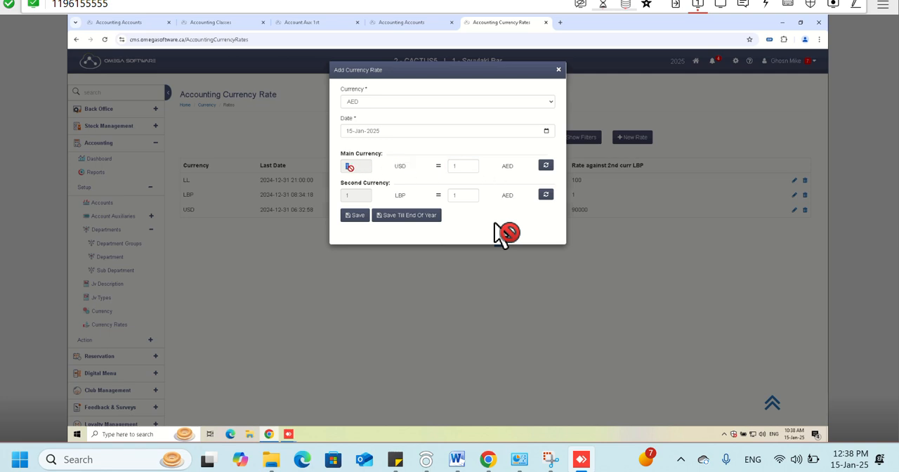
double_click(467, 168)
left_click(357, 195)
left_click(453, 197)
- Switch the new rate's currency to USD and set its rate against the second currency LBP to 3.67
left_click(408, 101)
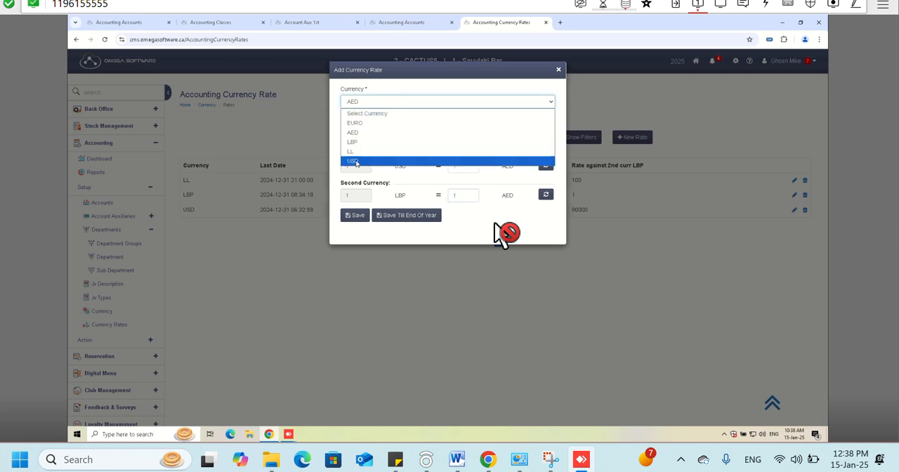
left_click(356, 163)
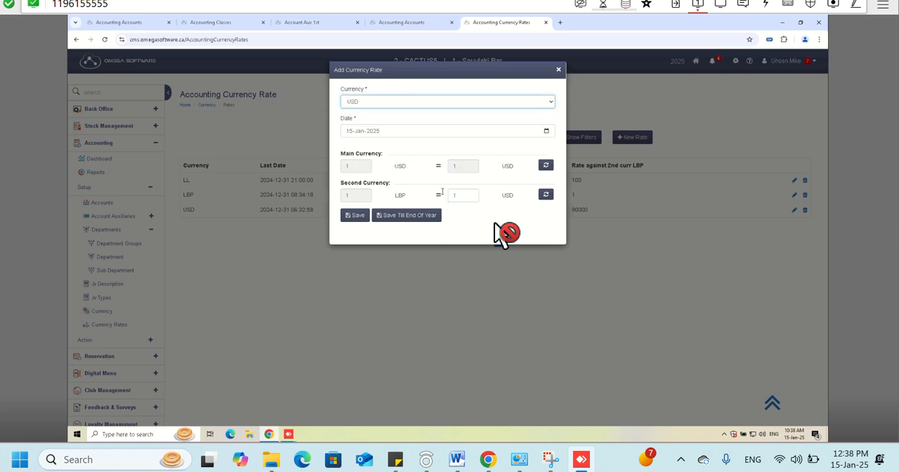
left_click(347, 195)
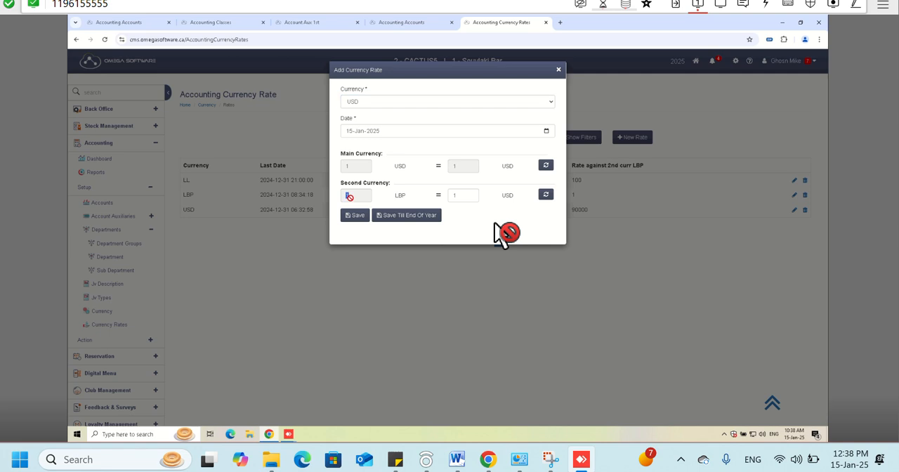
left_click(463, 194)
key("BackSpace")
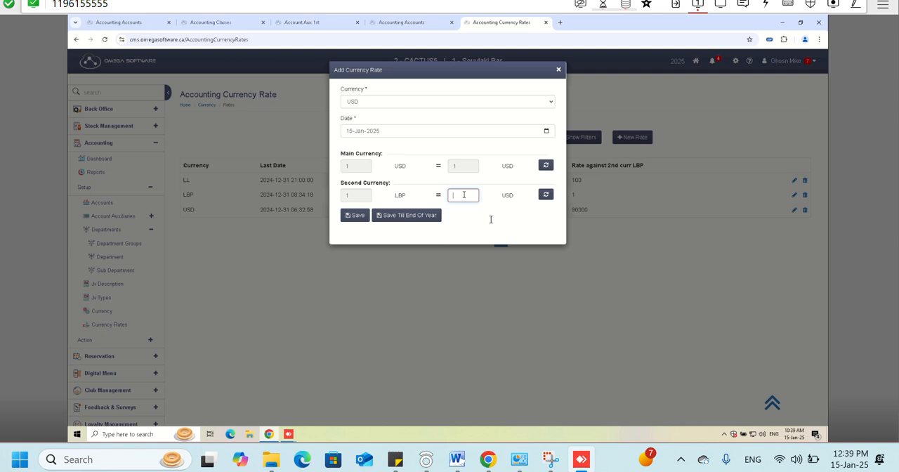
type("3.67")
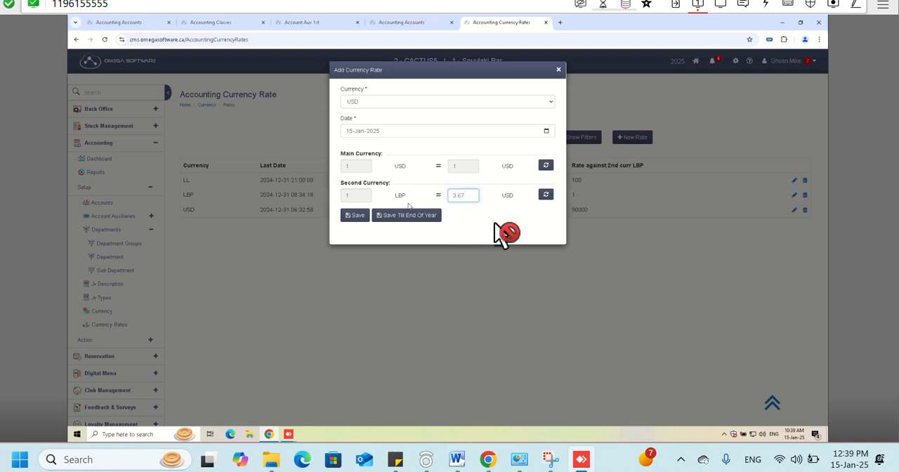
- Set the new currency rate's date to 01-Jan-2025, review the date, and close the form without saving
left_click(351, 131)
type("01")
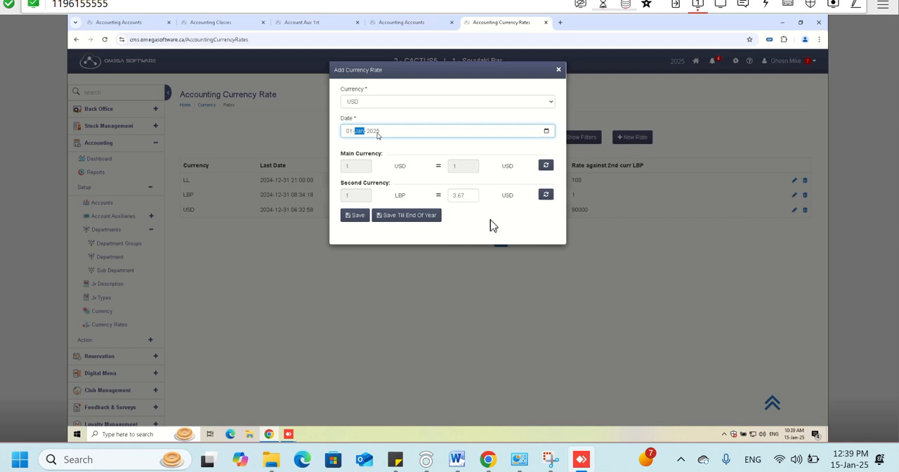
left_click(376, 133)
left_click(349, 132)
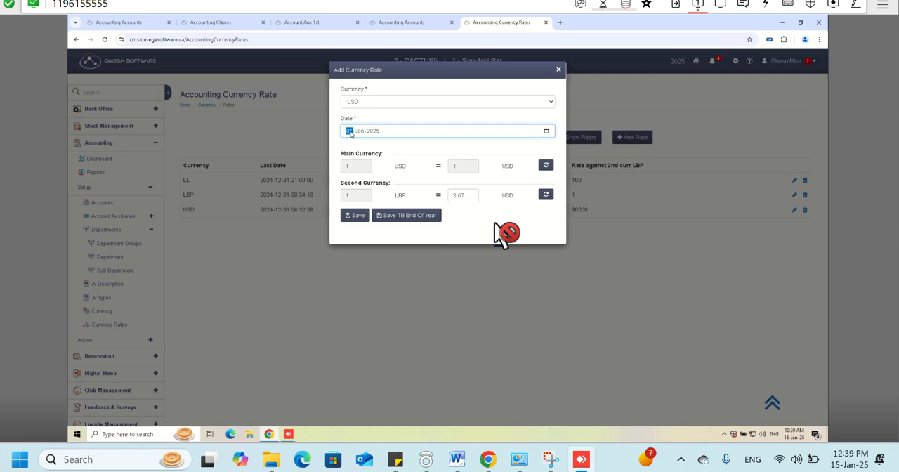
left_click(375, 137)
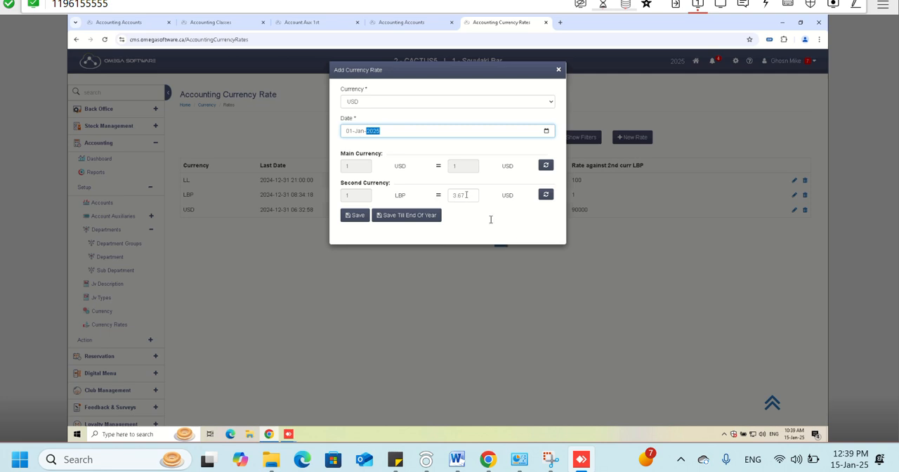
left_click(558, 69)
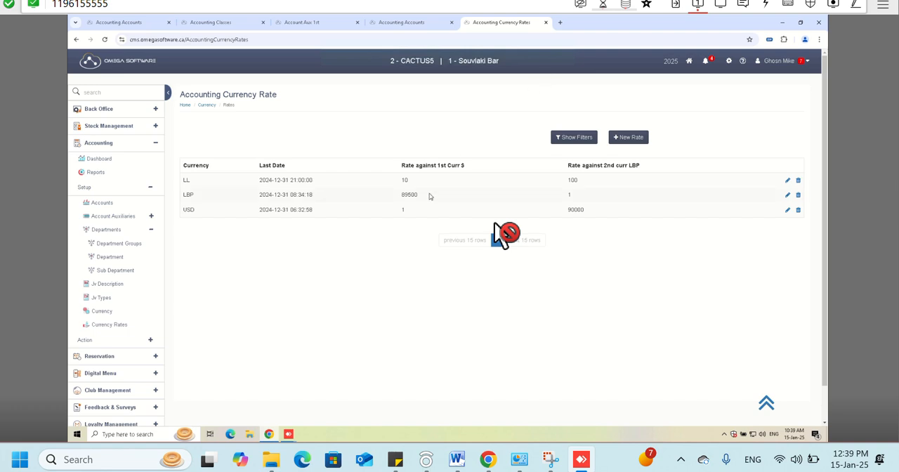
- Open the Accounting Accounts list and look through the account auxiliaries available in the accounting setup
left_click(149, 231)
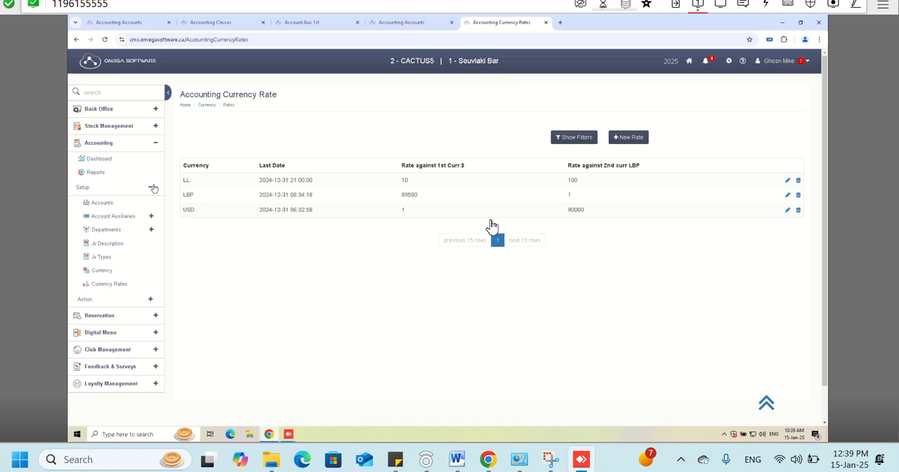
left_click(127, 205)
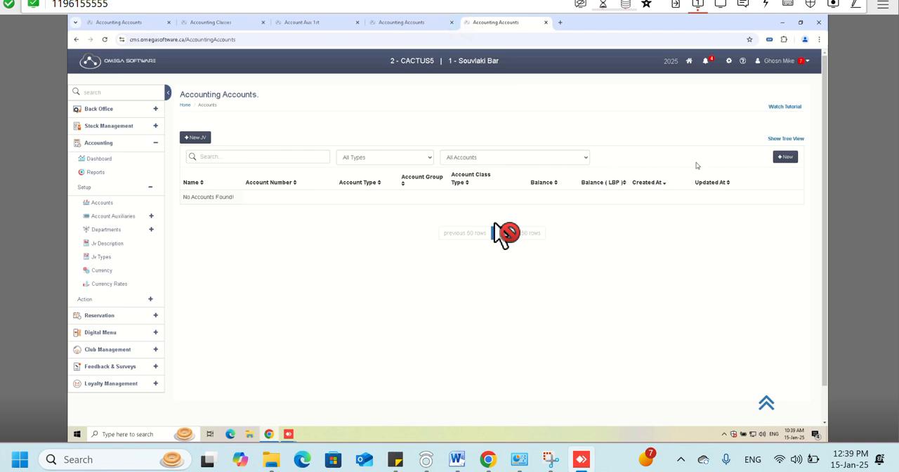
left_click(149, 216)
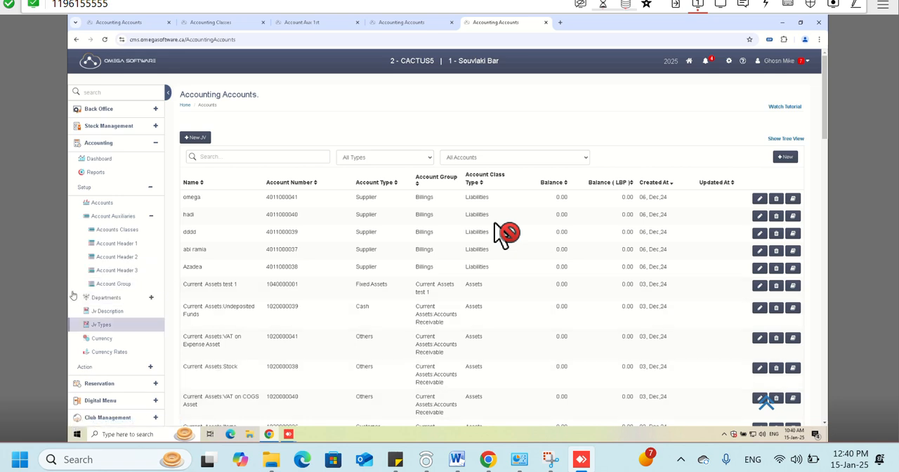
left_click(144, 219)
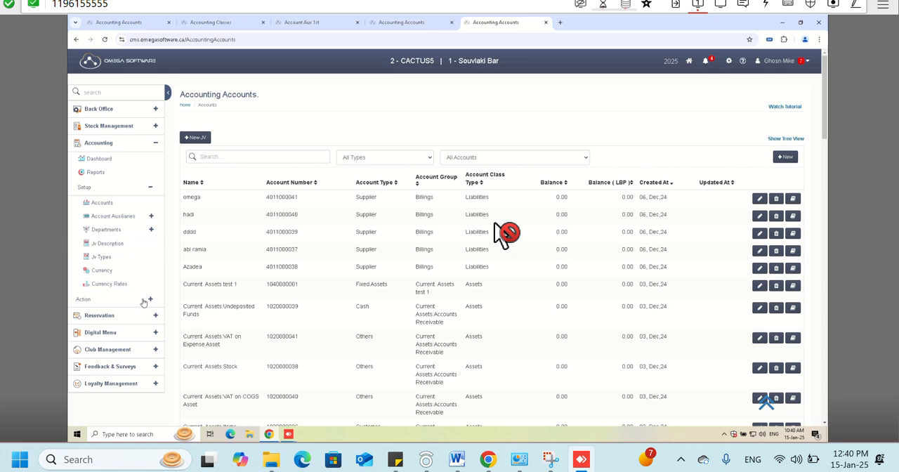
left_click(140, 207)
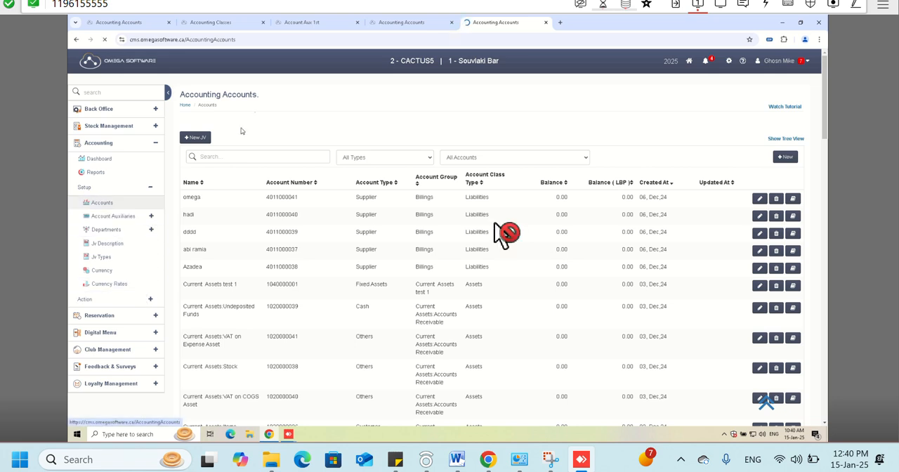
left_click(412, 19)
left_click(500, 19)
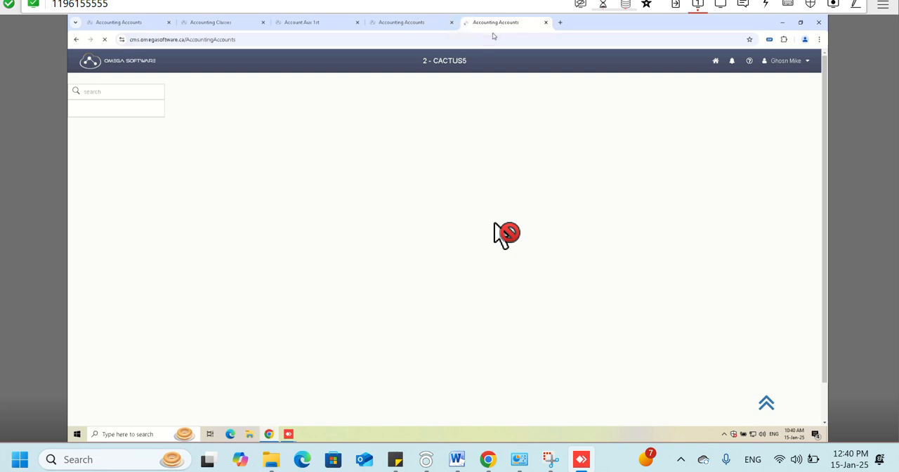
- Start a new account named CAR and set its type to Fixed Assets
left_click(783, 156)
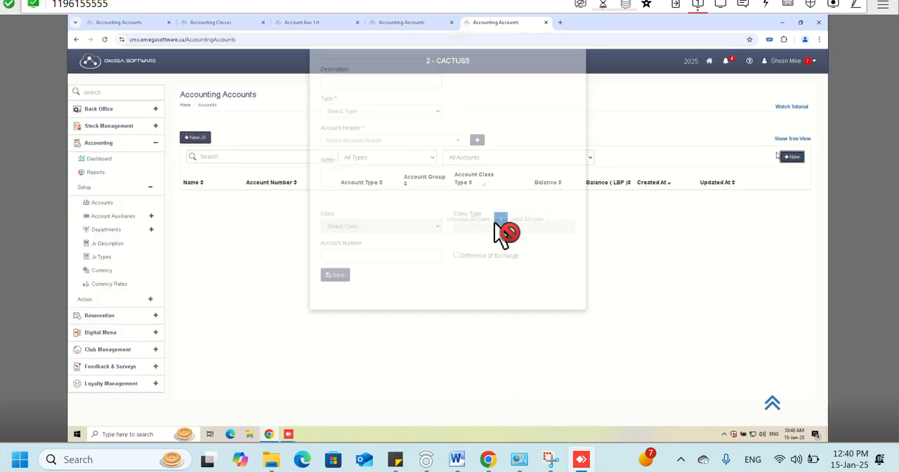
left_click(382, 100)
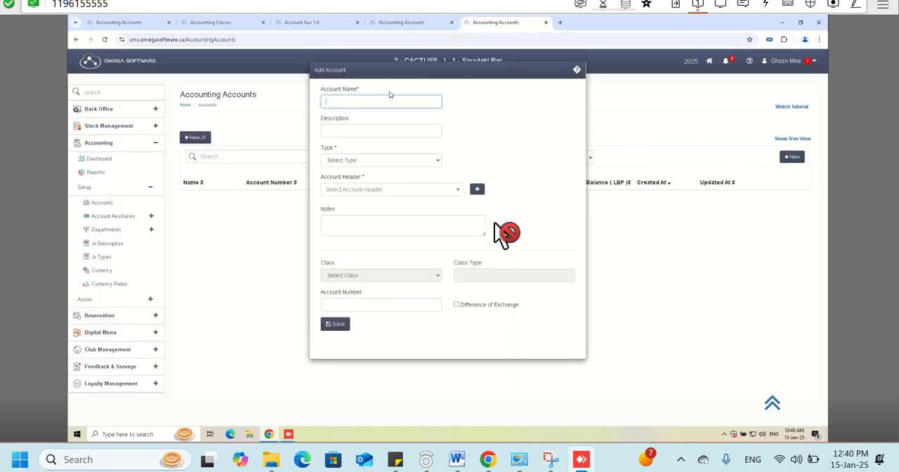
type("CAR")
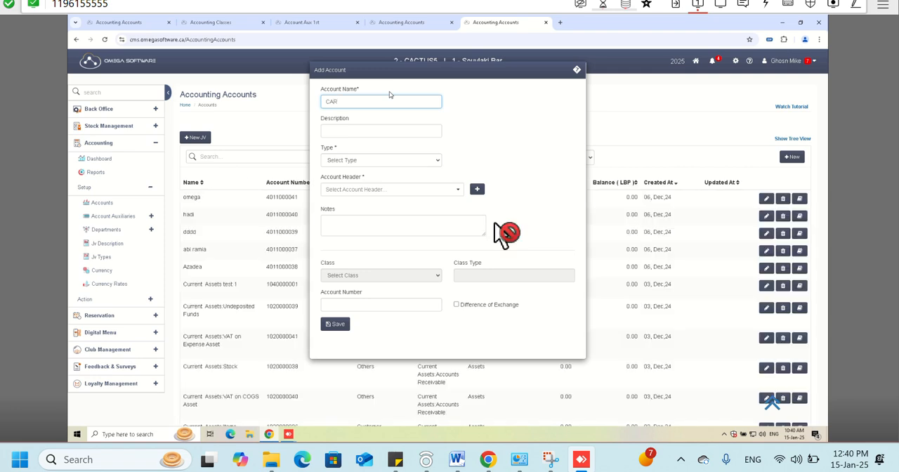
left_click(421, 160)
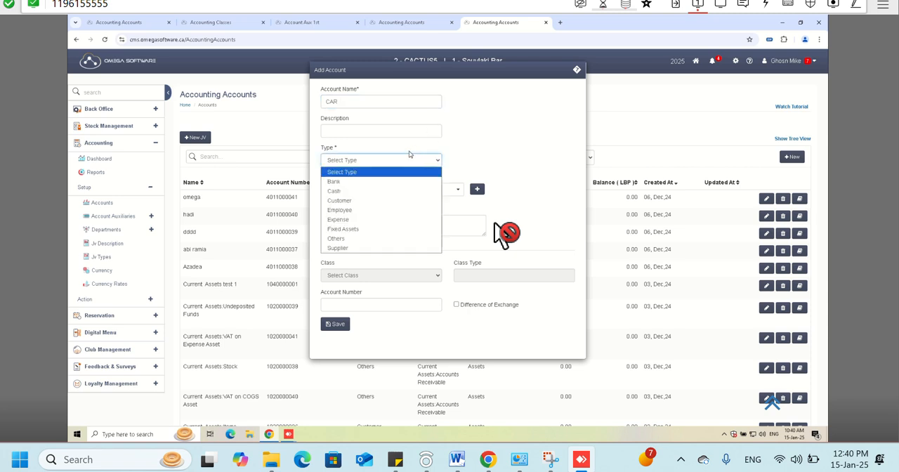
left_click(344, 230)
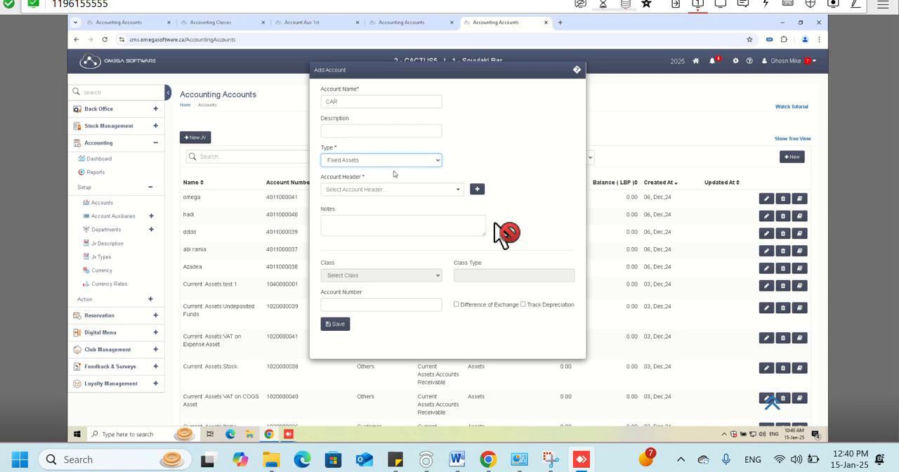
left_click(358, 161)
left_click(346, 229)
- Enable Track Depreciation for the CAR account and review the depreciation settings it offers
left_click_drag(572, 307, 527, 309)
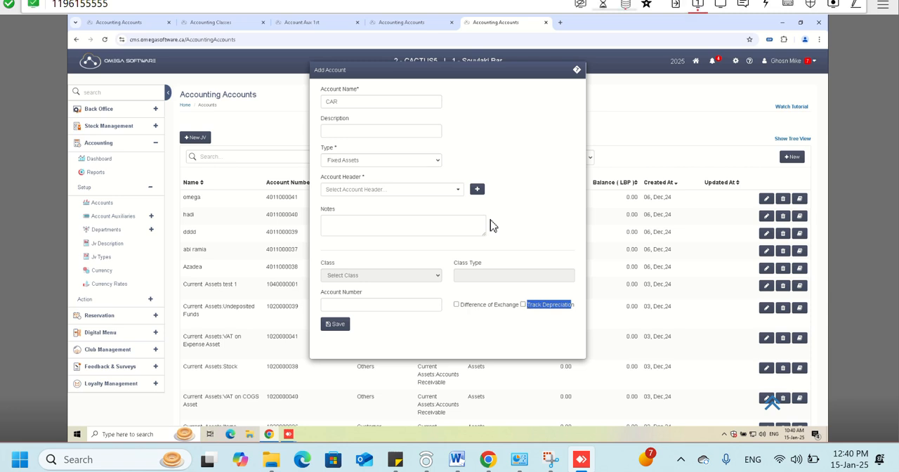
left_click(523, 304)
scroll(526, 309, "down", 3)
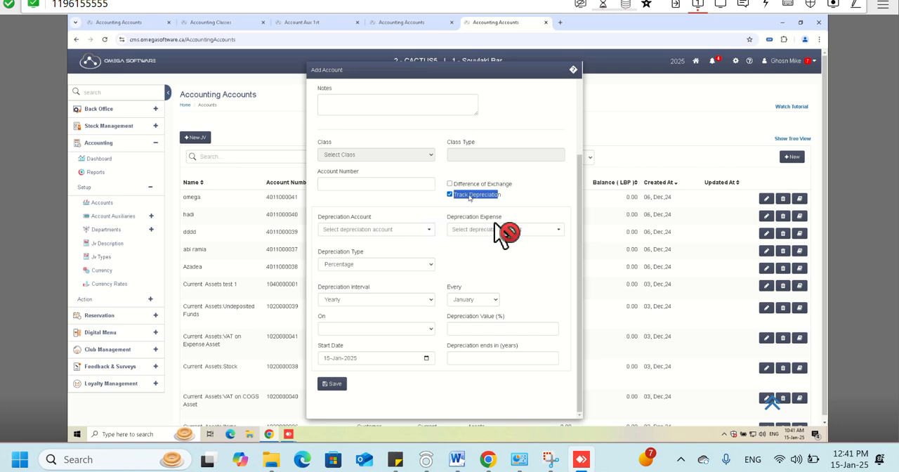
scroll(427, 143, "up", 1)
scroll(427, 143, "up", 2)
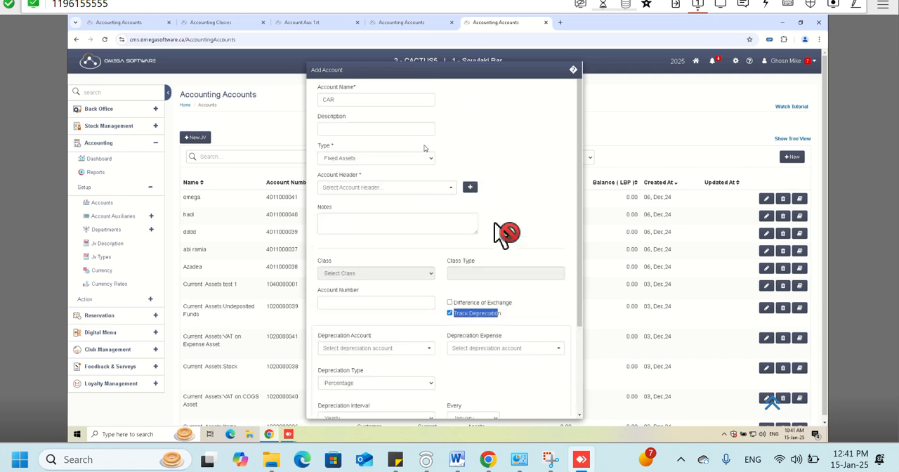
scroll(425, 208, "down", 1)
scroll(463, 279, "down", 1)
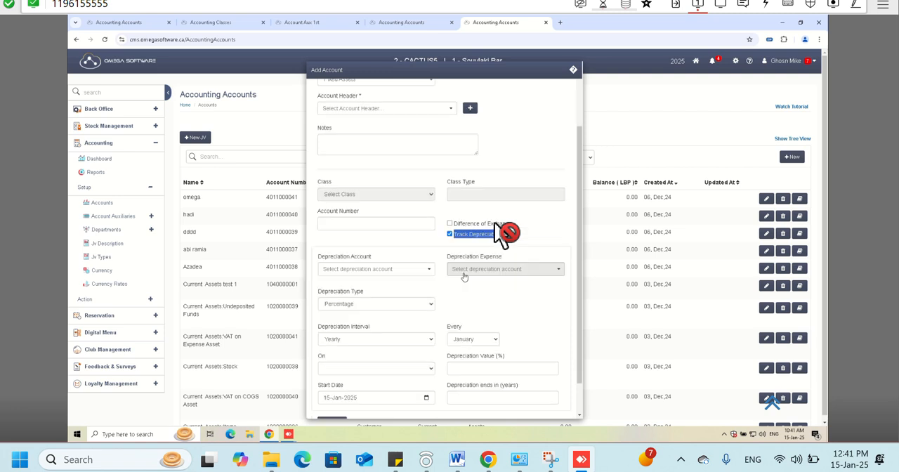
- Set the depreciation account to Current Assets and the depreciation expense to Cash Short Account
left_click(410, 274)
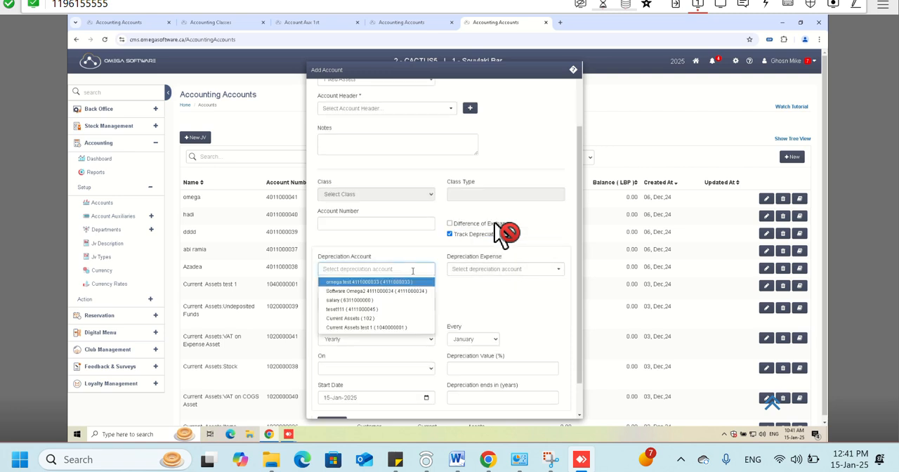
left_click(373, 319)
left_click(456, 274)
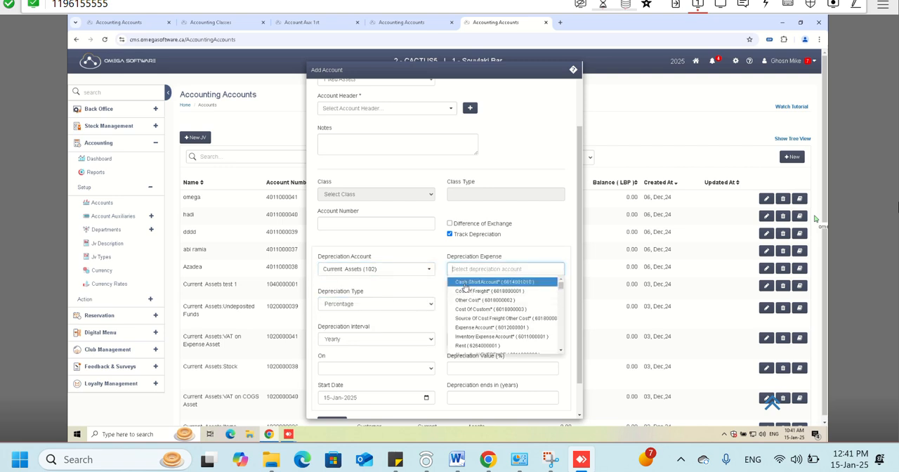
left_click(464, 283)
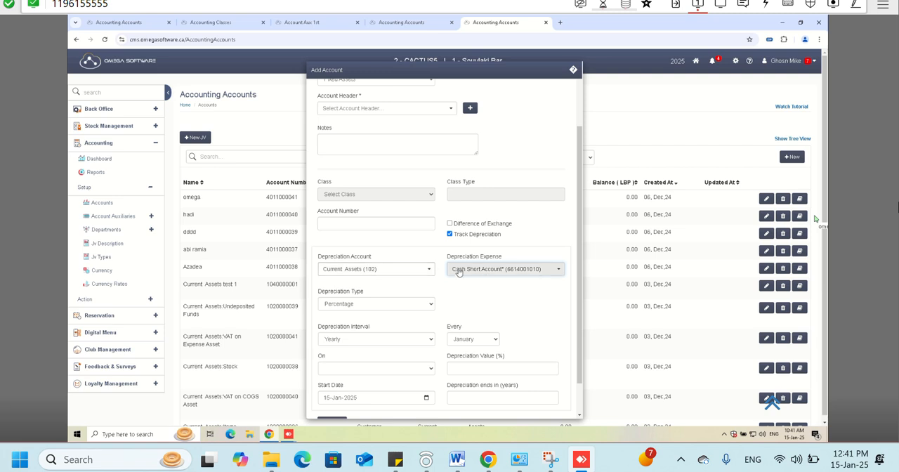
- Choose Percentage as the depreciation type and Yearly as the depreciation interval
scroll(407, 281, "down", 1)
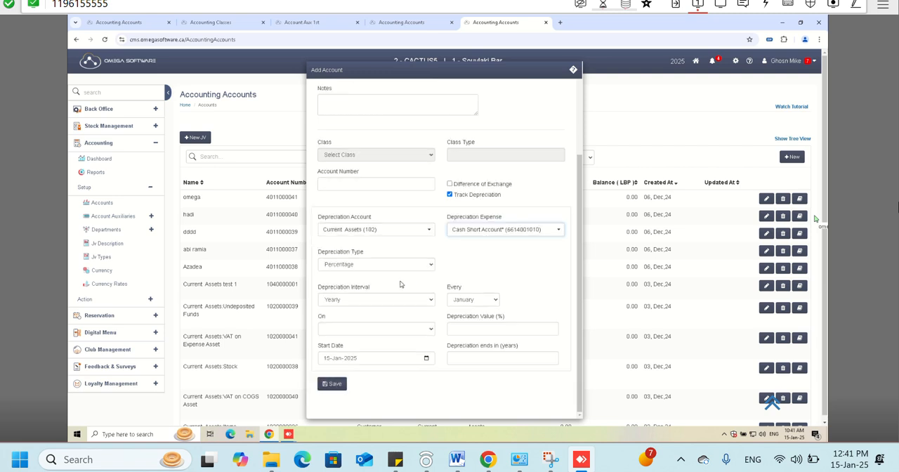
left_click(335, 265)
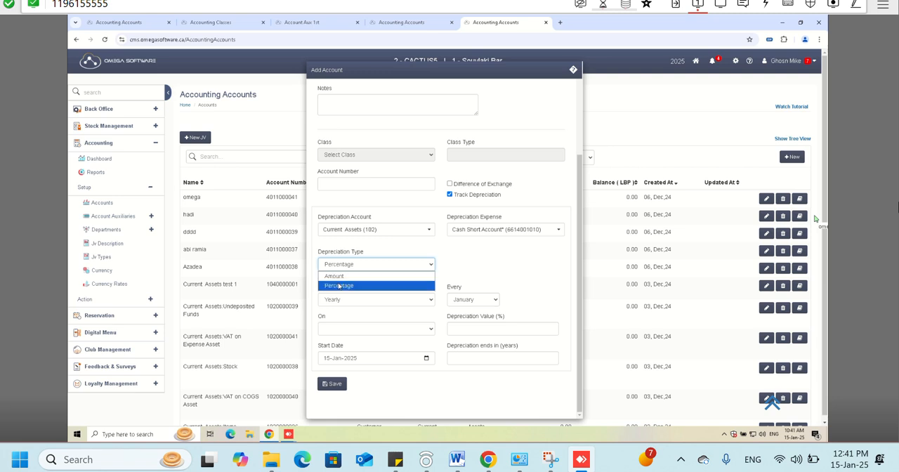
left_click(339, 285)
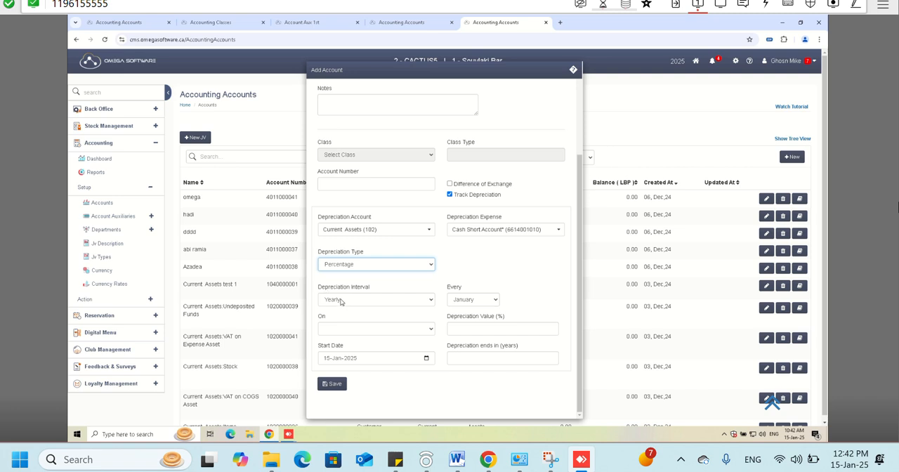
left_click(342, 301)
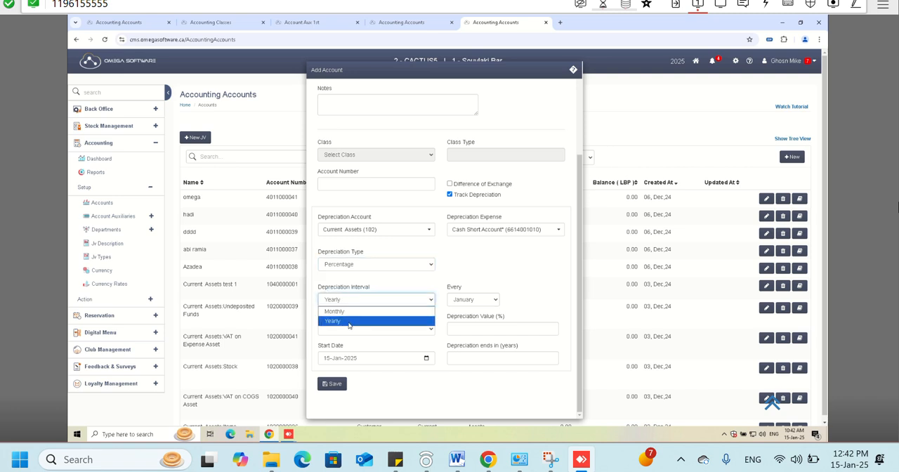
left_click(349, 320)
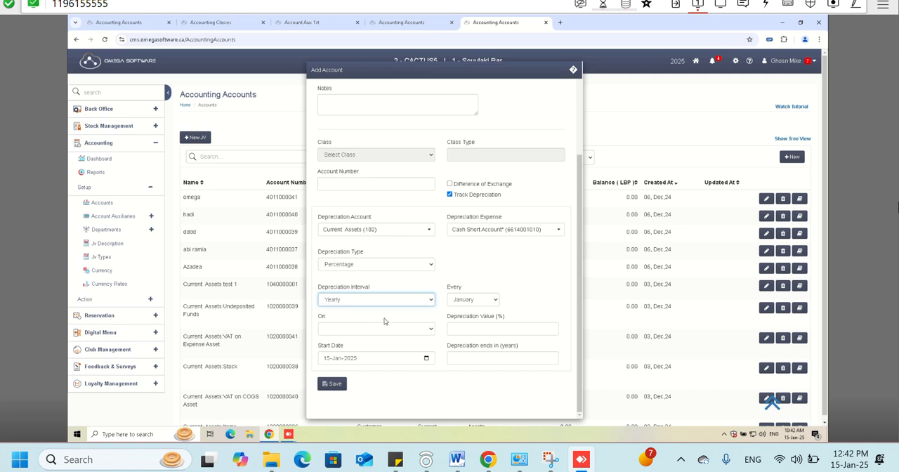
- Schedule the CAR account's depreciation for every December on the 1st
left_click(478, 301)
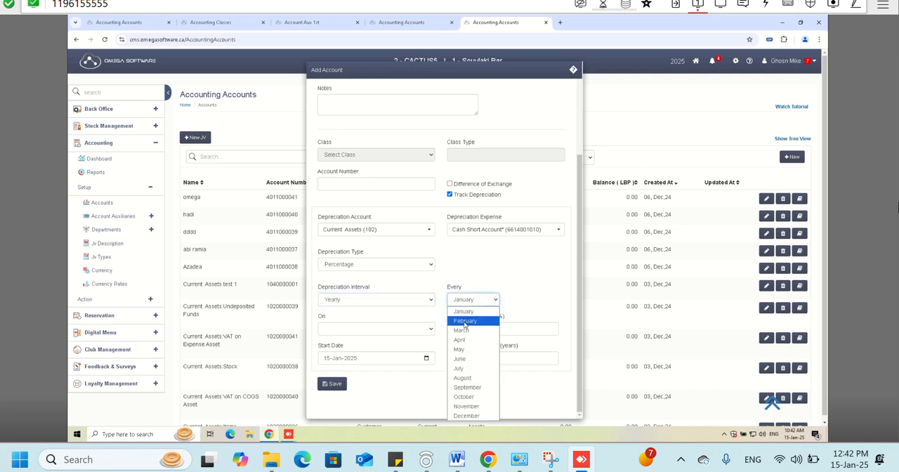
left_click(465, 416)
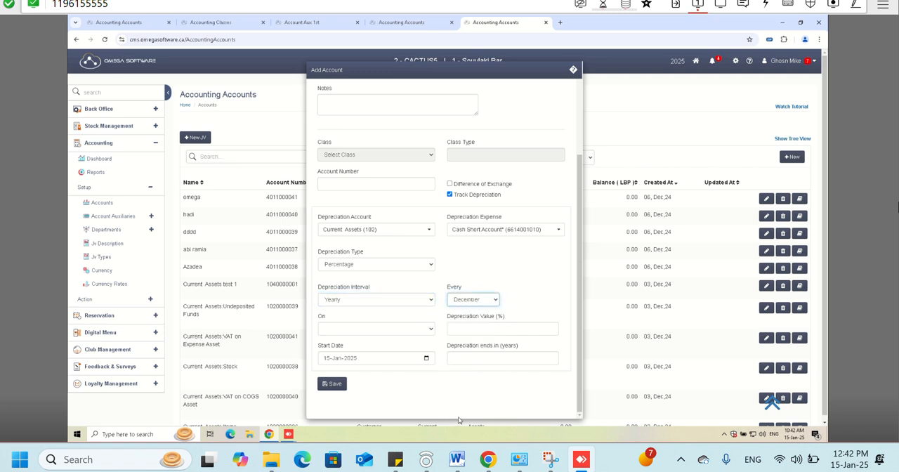
left_click(380, 331)
left_click(391, 146)
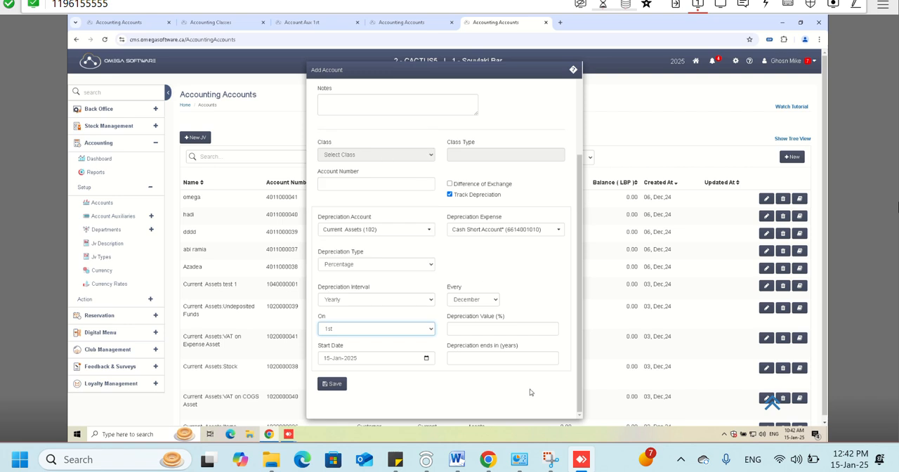
- Set the depreciation value to 5% and its end to 5 years, and review these entries with the start date
left_click(492, 331)
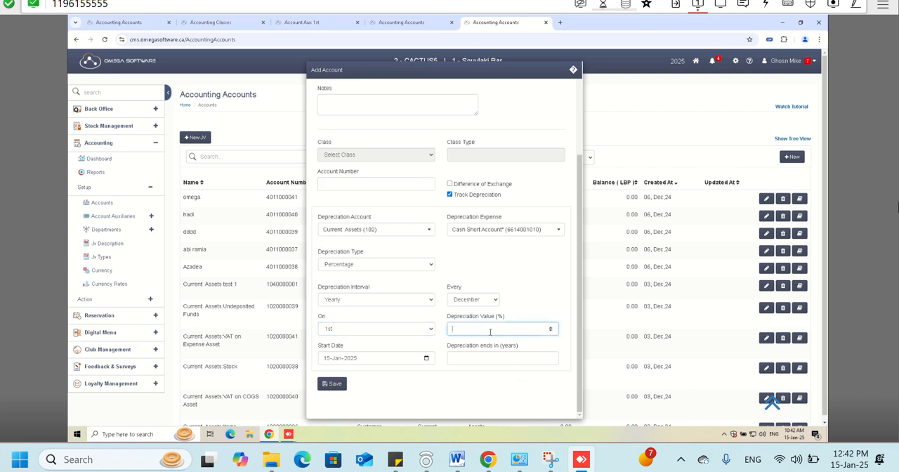
type("5")
left_click(477, 364)
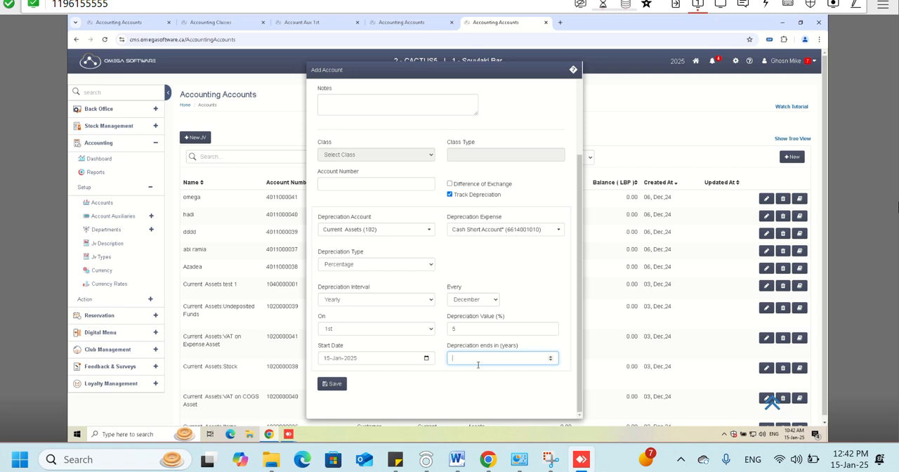
type("5")
left_click(325, 358)
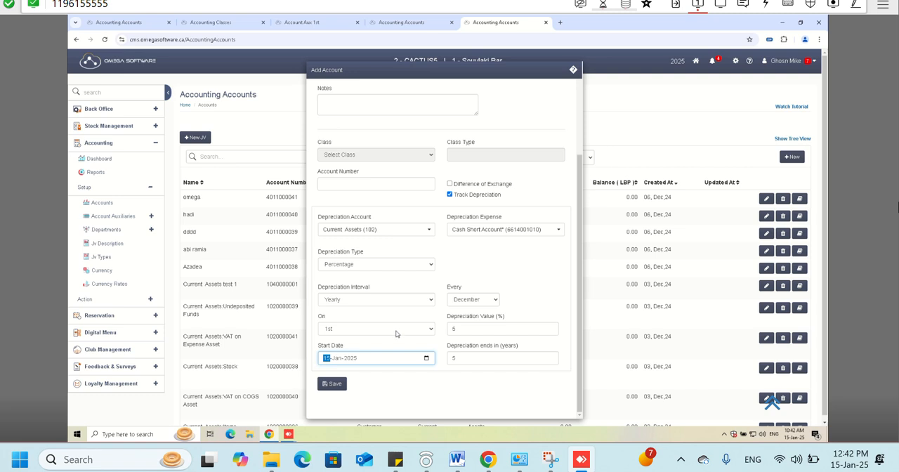
left_click(462, 328)
left_click_drag(463, 328, 440, 327)
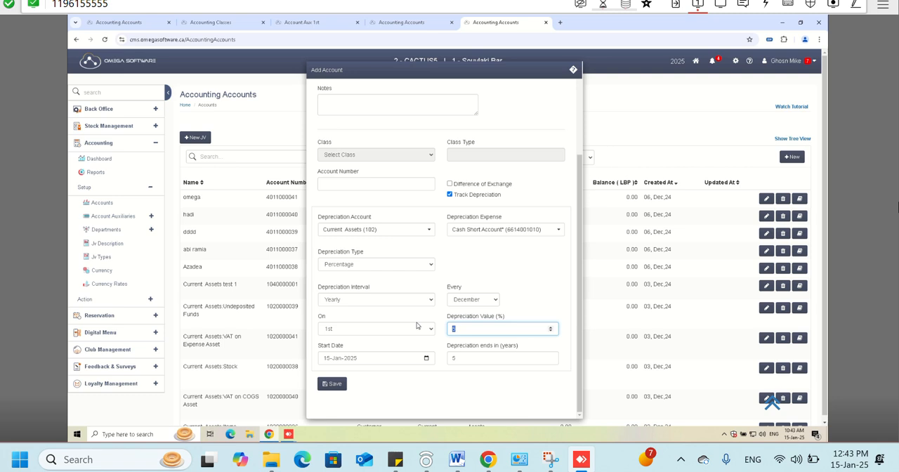
scroll(451, 298, "down", 1)
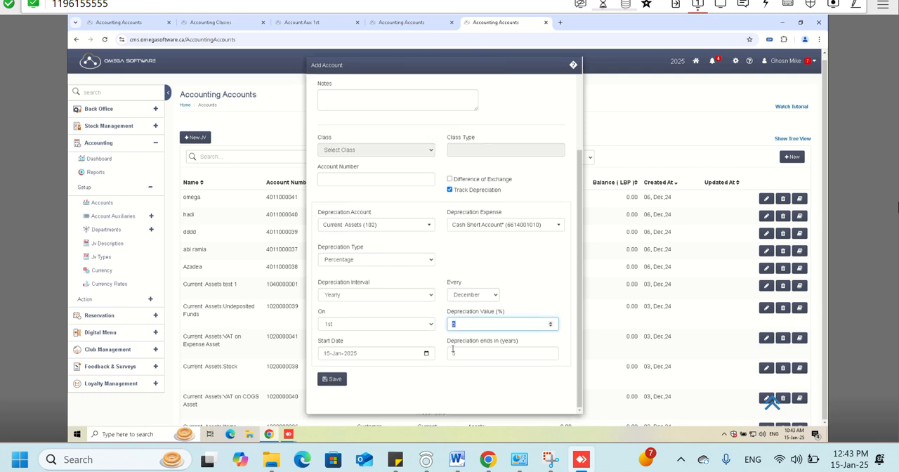
key("Tab")
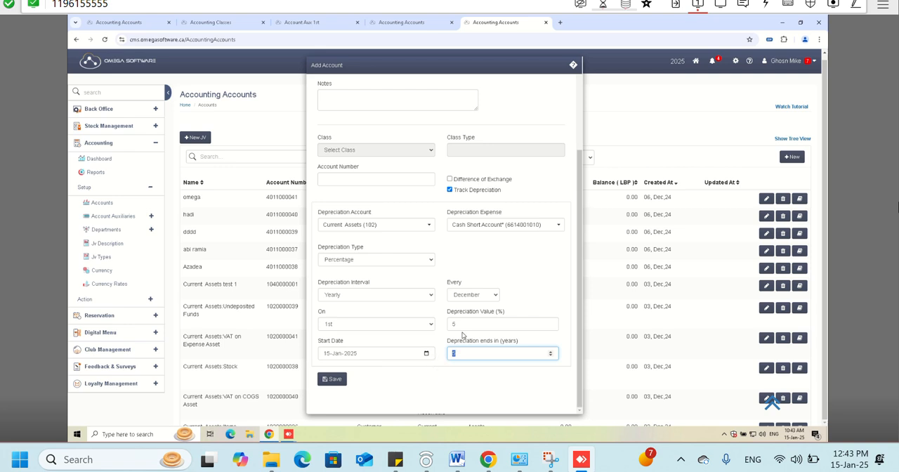
- Close the new account form without saving and collapse the accounting Setup section
scroll(444, 309, "up", 2)
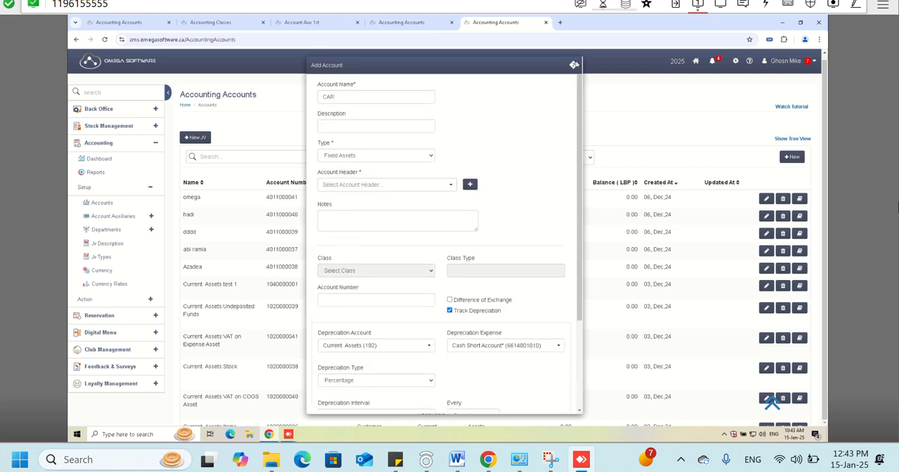
left_click(574, 65)
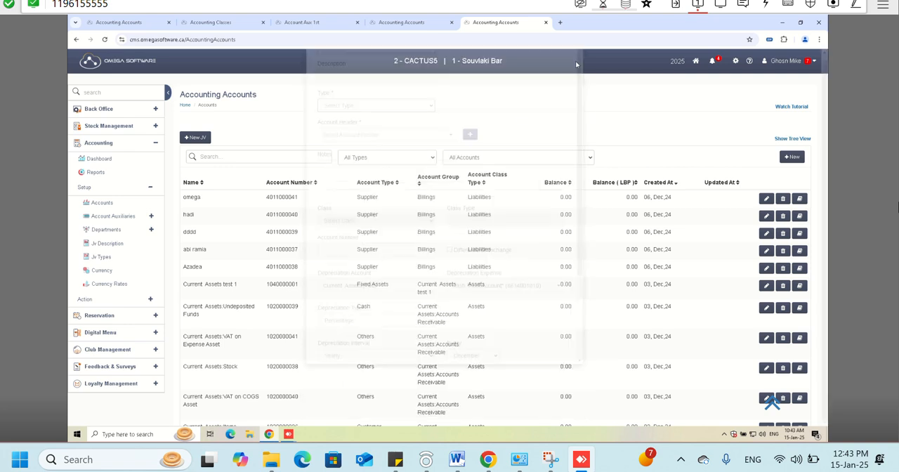
left_click(146, 187)
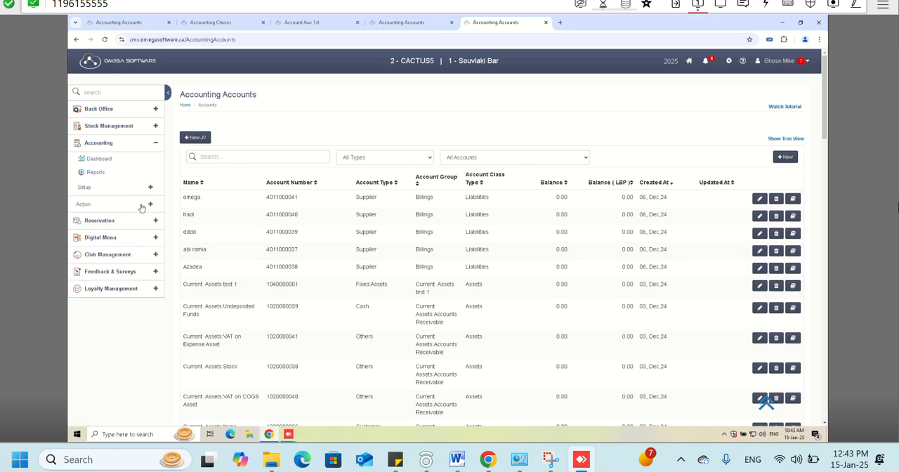
- Open the Journal Voucher page from the Accounting actions
left_click(141, 205)
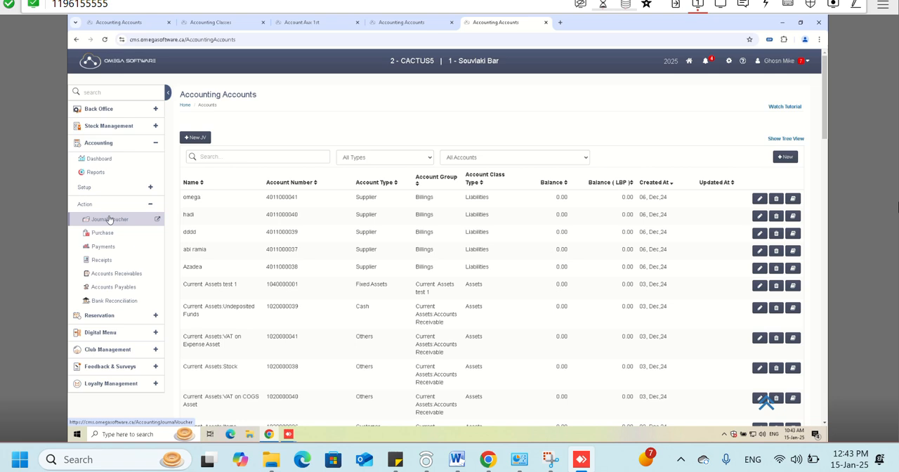
left_click(108, 220)
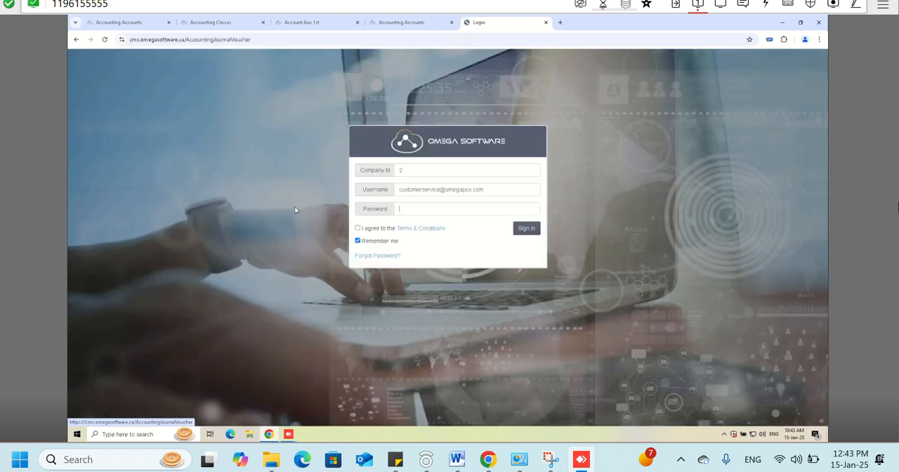
- Try to sign in with the account password
type("*********")
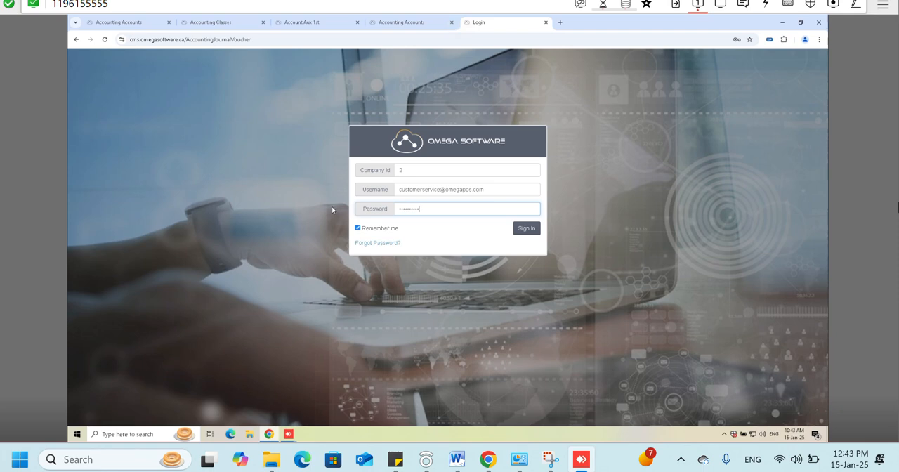
key("Return")
key("BackSpace")
key("BackSpace")
key("BackSpace")
key("BackSpace")
key("BackSpace")
key("BackSpace")
key("BackSpace")
key("BackSpace")
key("BackSpace")
key("BackSpace")
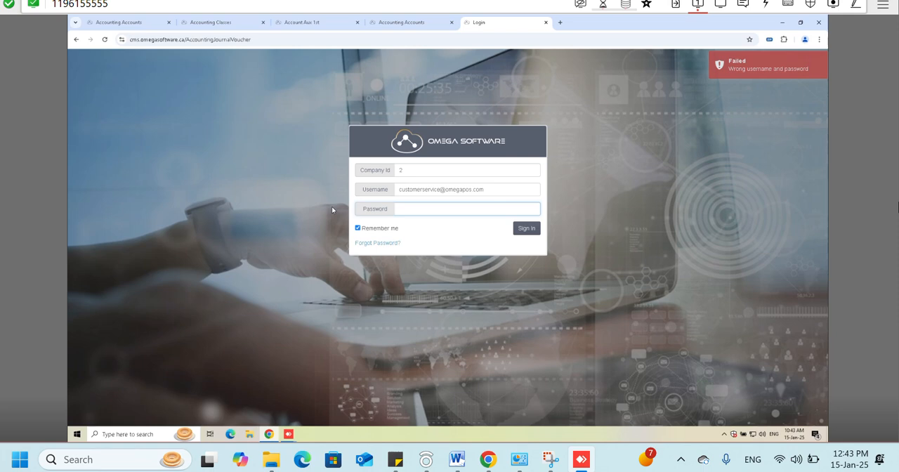
- Sign in with the account password and the security answer, and select the CACTUS5 company
type("**********")
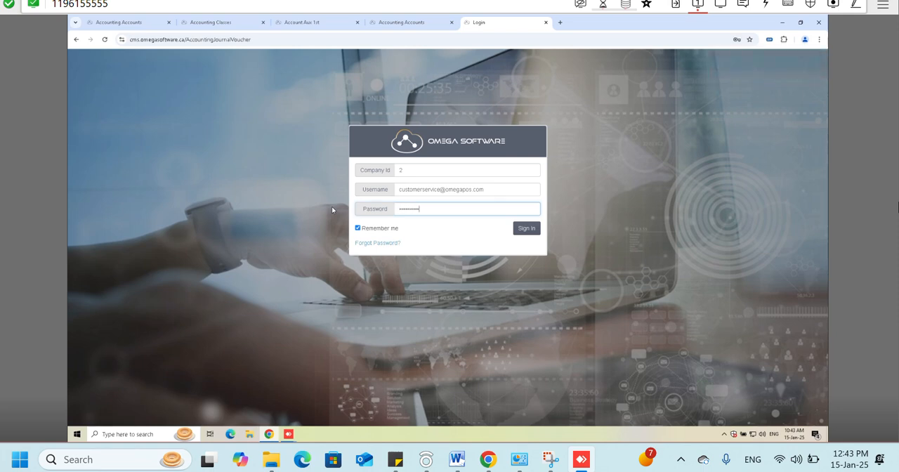
key("Return")
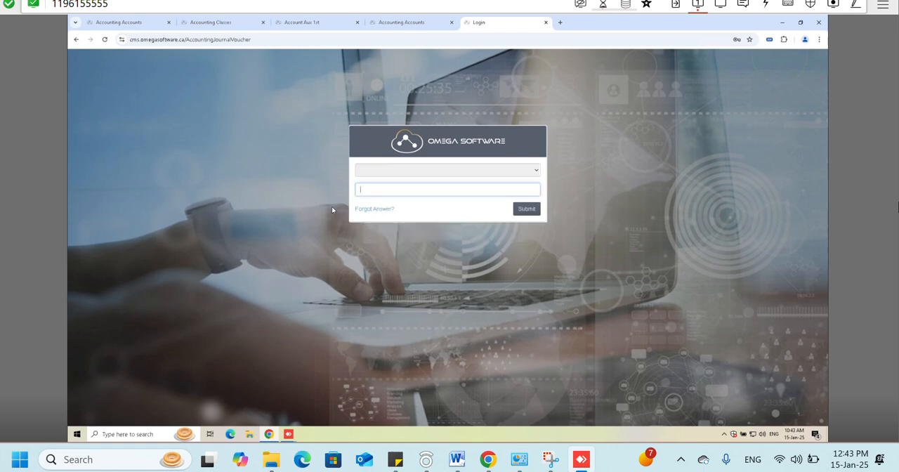
type("**")
key("Return")
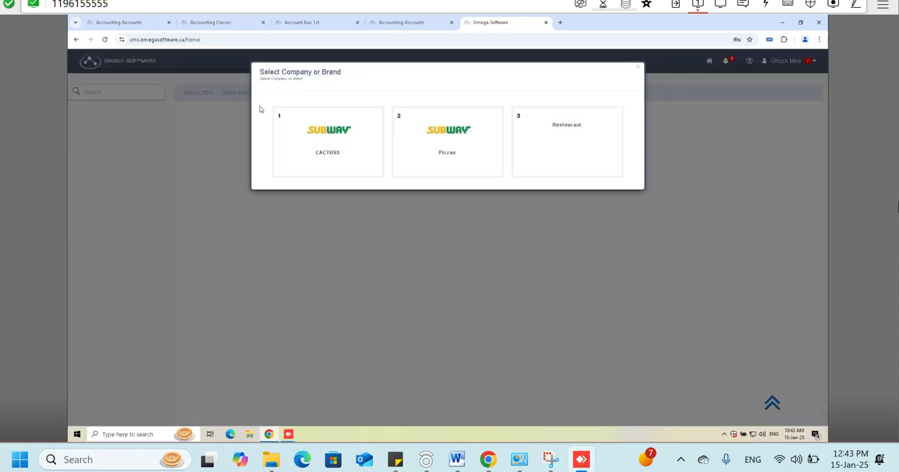
left_click(306, 131)
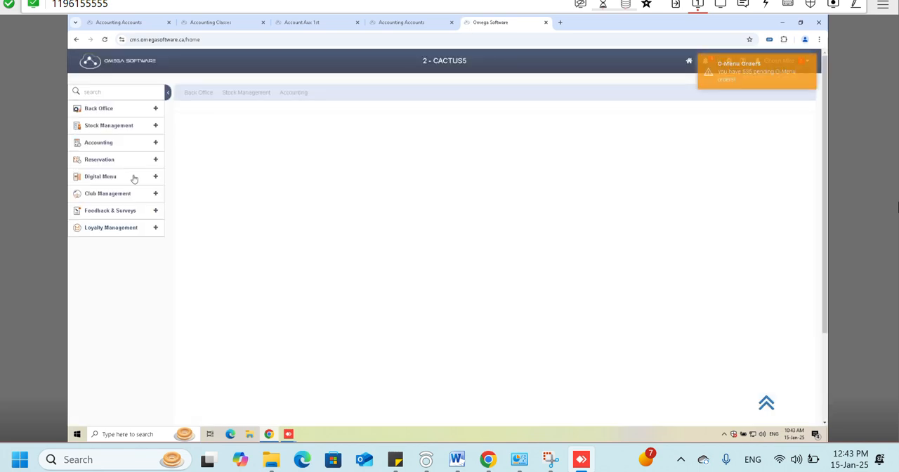
- Open the Accounting module's Journal Voucher page in a new browser tab and switch to it
left_click(152, 143)
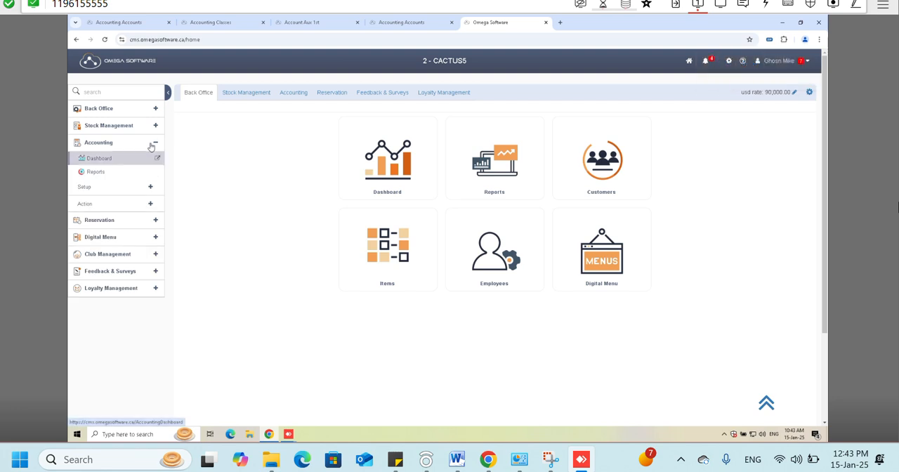
left_click(147, 206)
middle_click(134, 217)
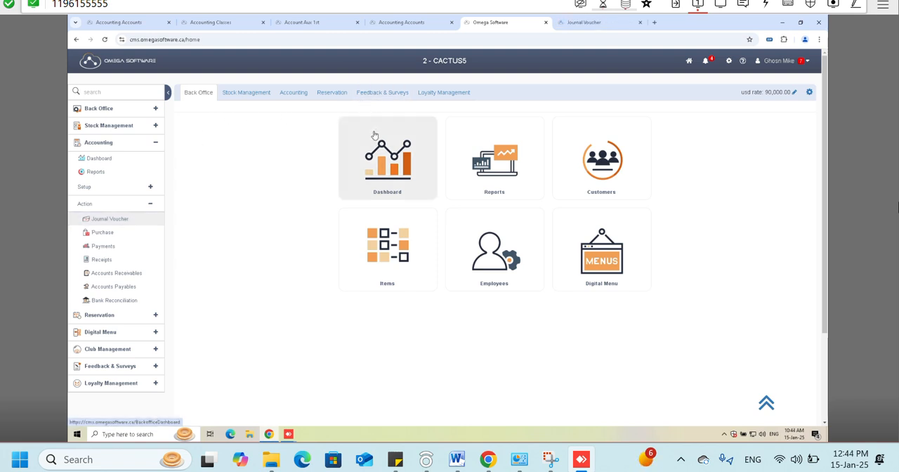
left_click(618, 23)
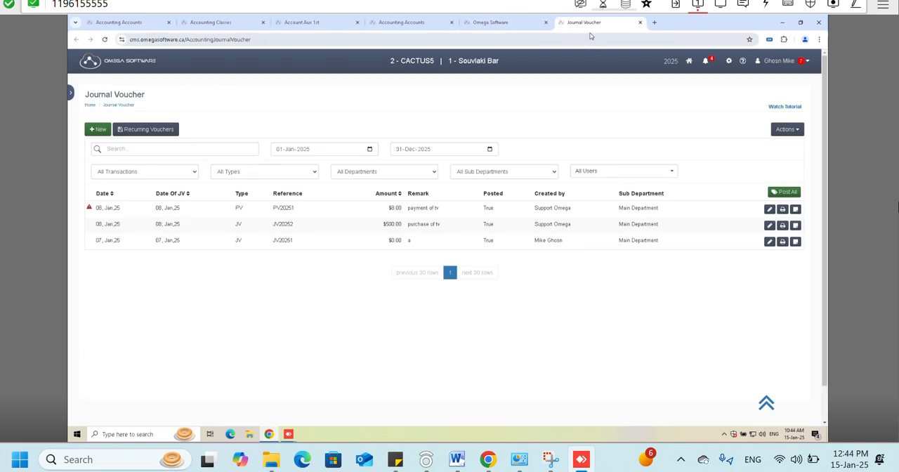
- Open Accounting Omega Link and Transfer to Omega Accounting in separate browser tabs, and review the suppliers' linked account numbers
left_click(728, 61)
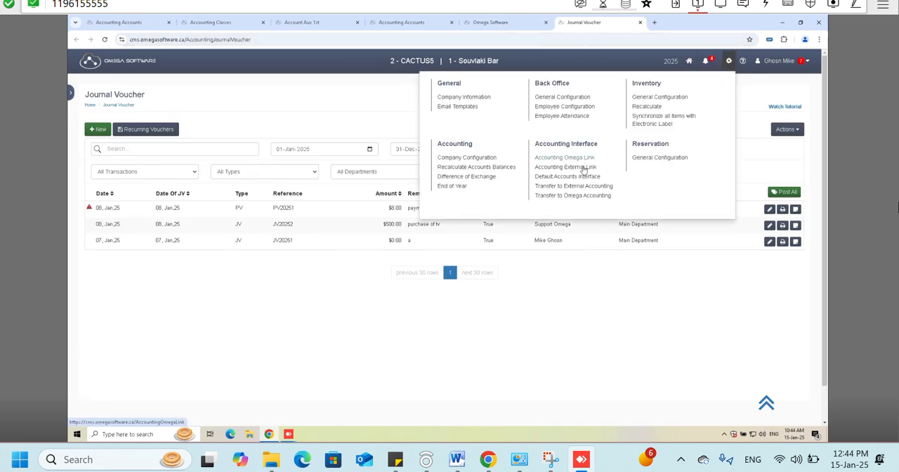
middle_click(583, 161)
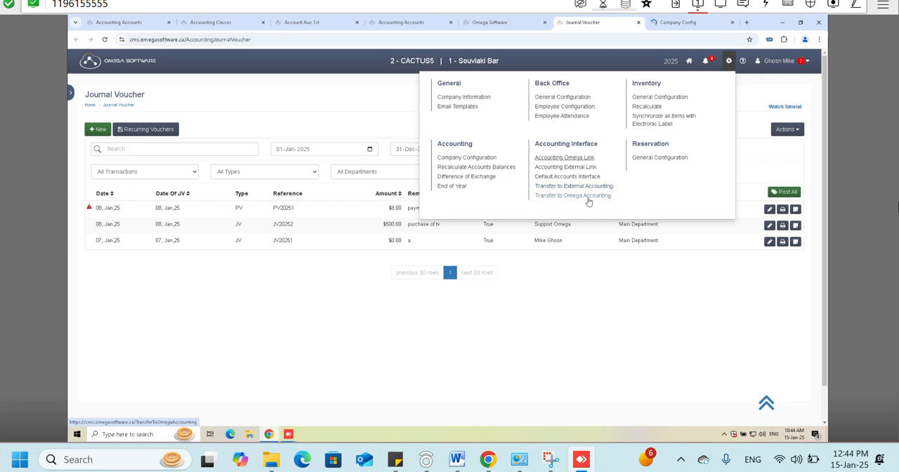
middle_click(590, 195)
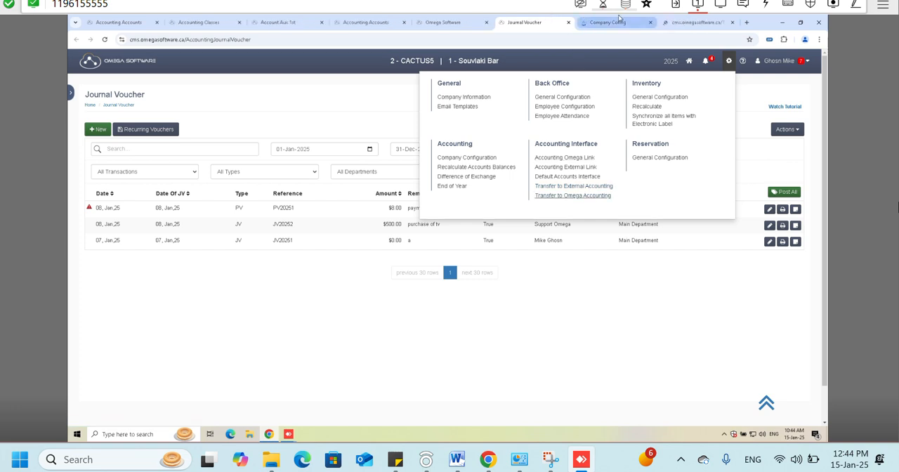
left_click(623, 22)
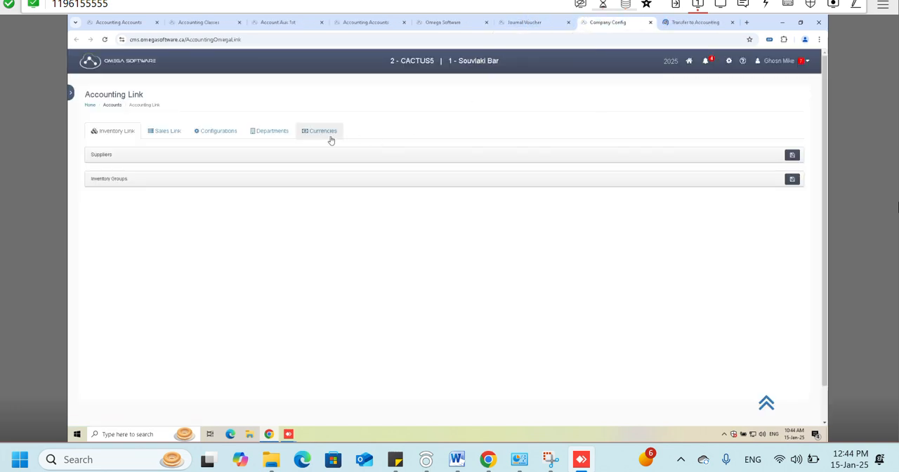
left_click(309, 154)
scroll(154, 222, "down", 6)
scroll(154, 221, "up", 10)
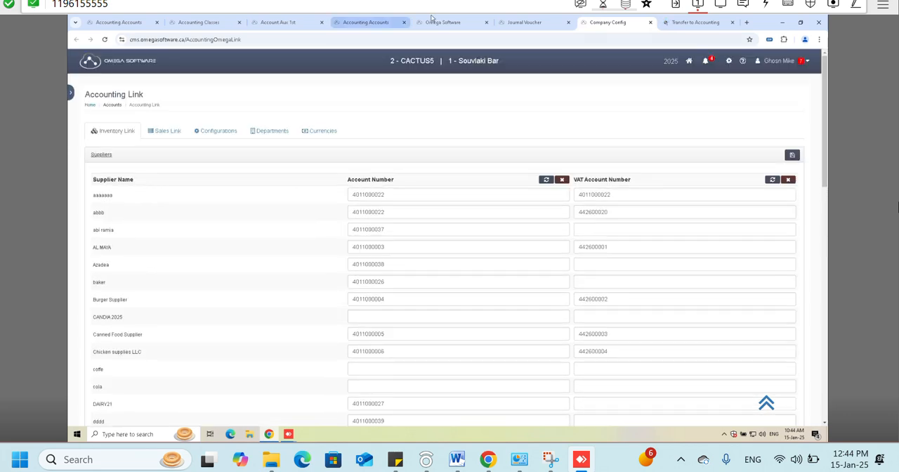
- Return to the Journal Voucher list and start a new voucher of type JV - JOURNAL VOUCHER
left_click(525, 22)
left_click(274, 297)
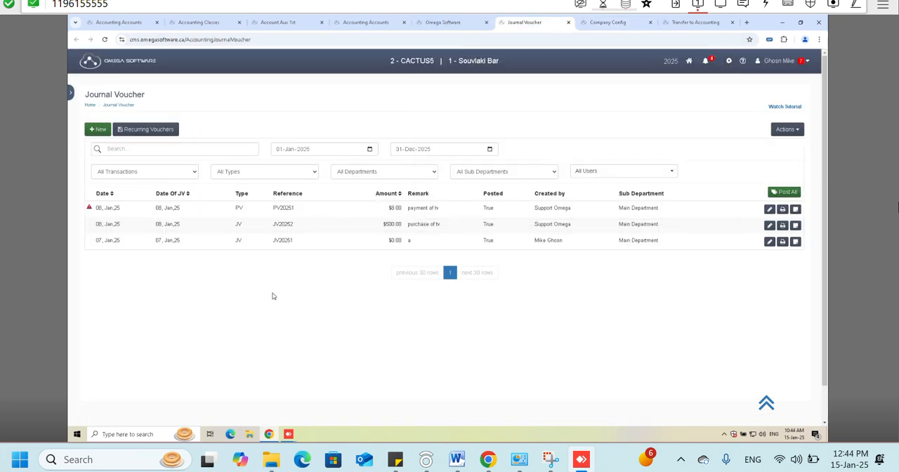
left_click(70, 90)
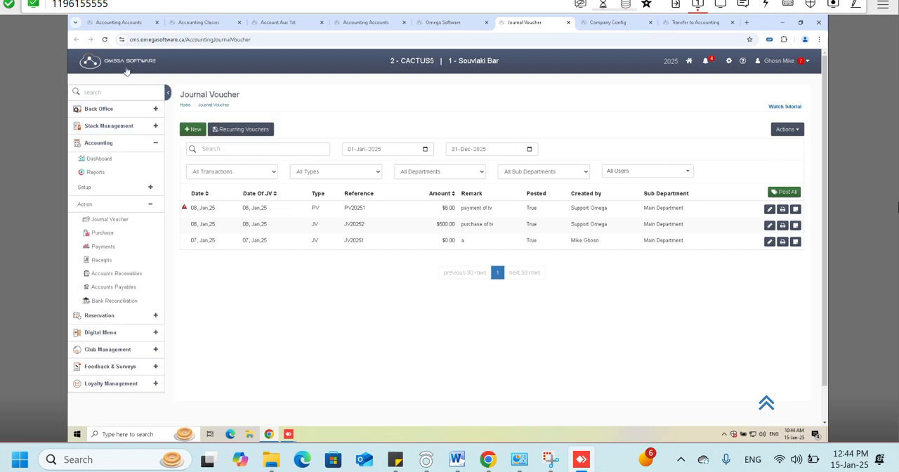
left_click(167, 96)
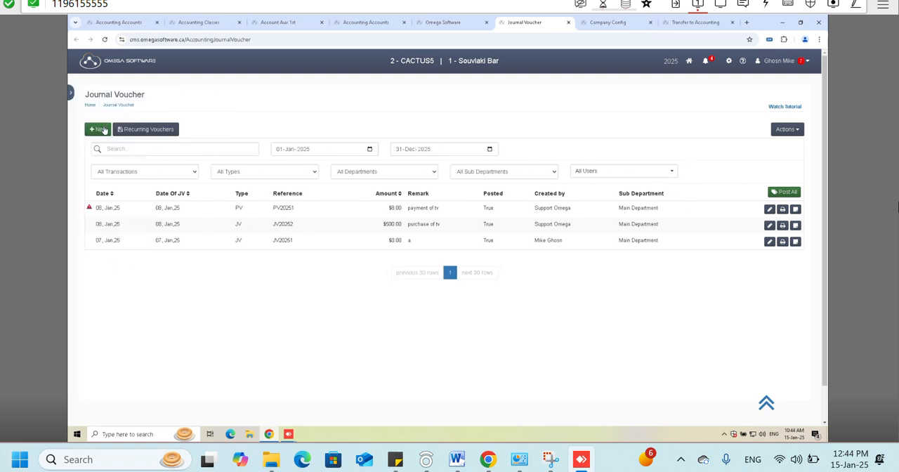
left_click(104, 128)
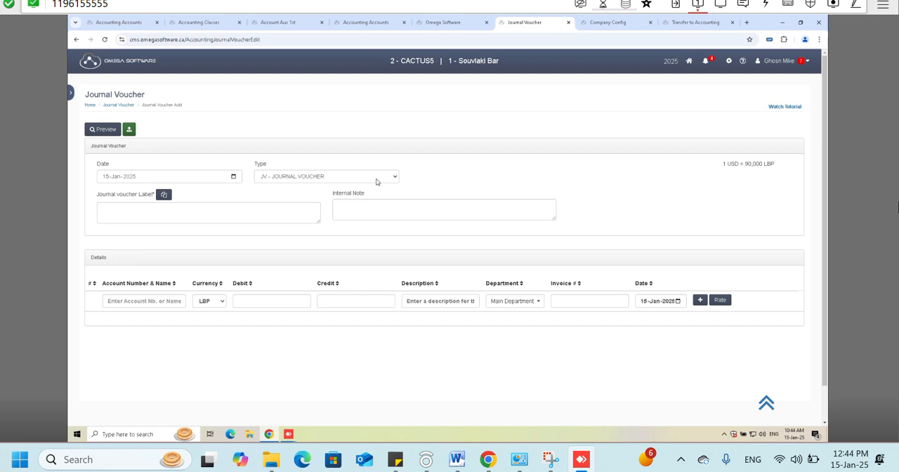
left_click(107, 177)
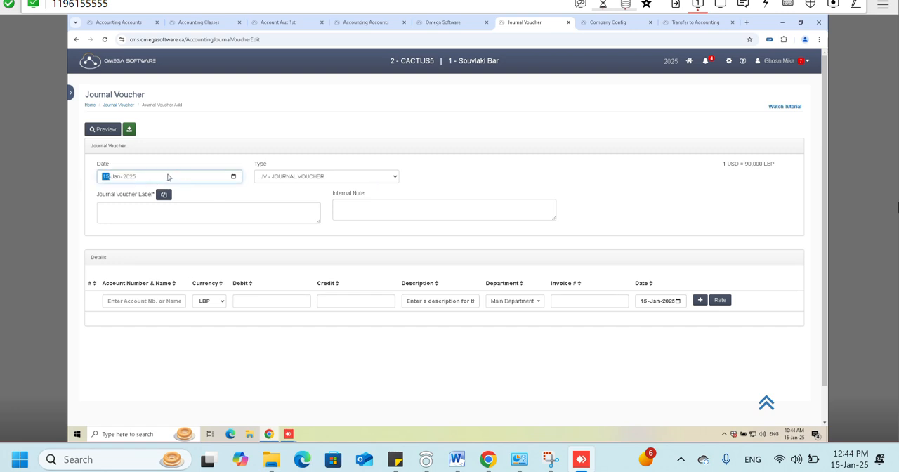
left_click(272, 178)
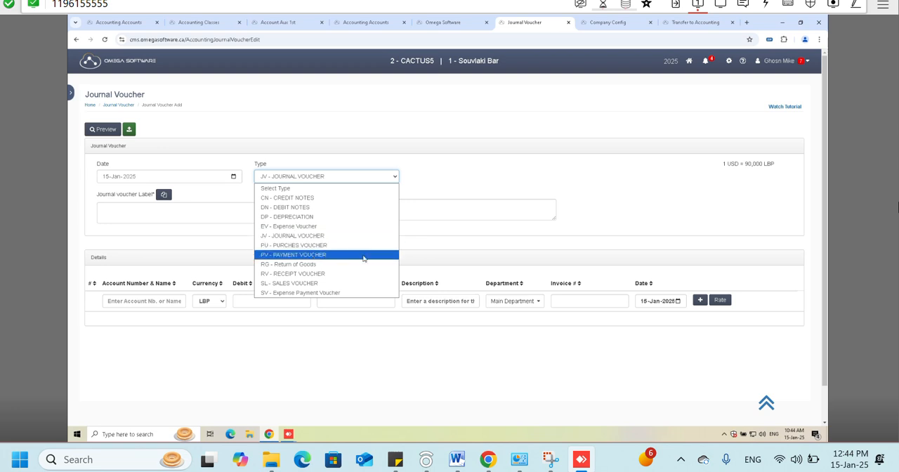
left_click(286, 239)
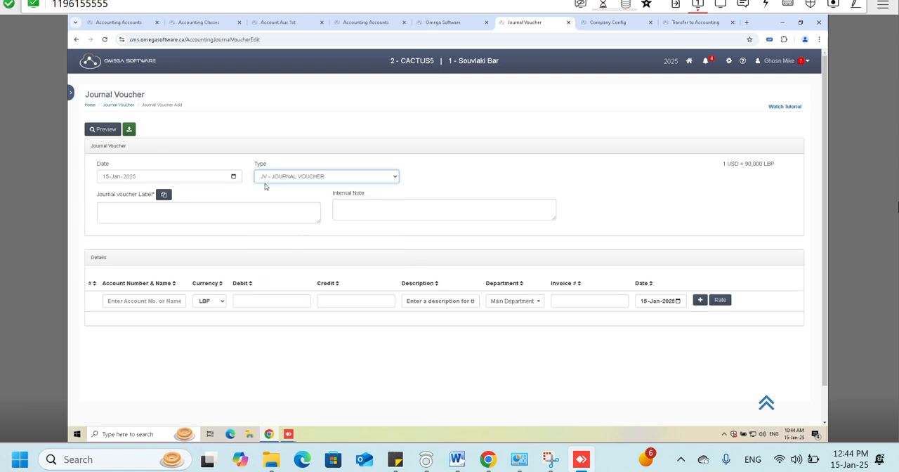
- Label the journal voucher "purchase of tv inv#65645"
left_click(200, 210)
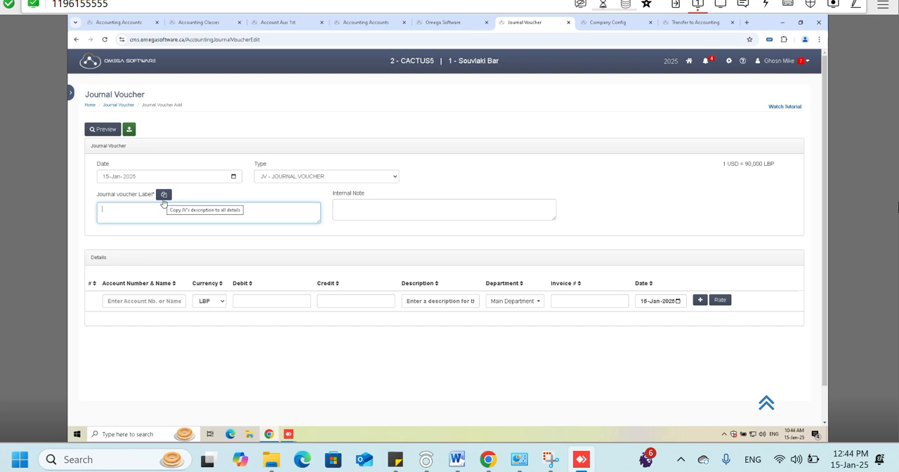
type("purchase of tv")
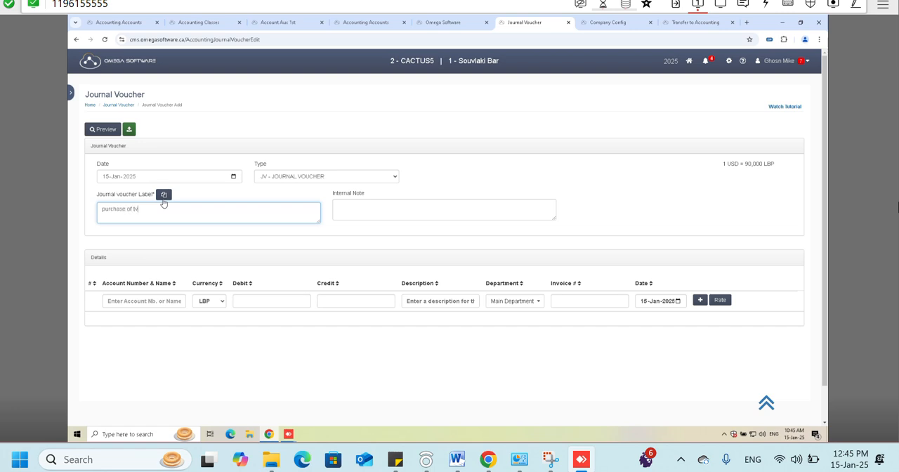
triple_click(151, 215)
left_click(152, 210)
type("inv#65645")
- Search the accounts by number with 4011 and select the supplier lulu for the first detail line
left_click(120, 296)
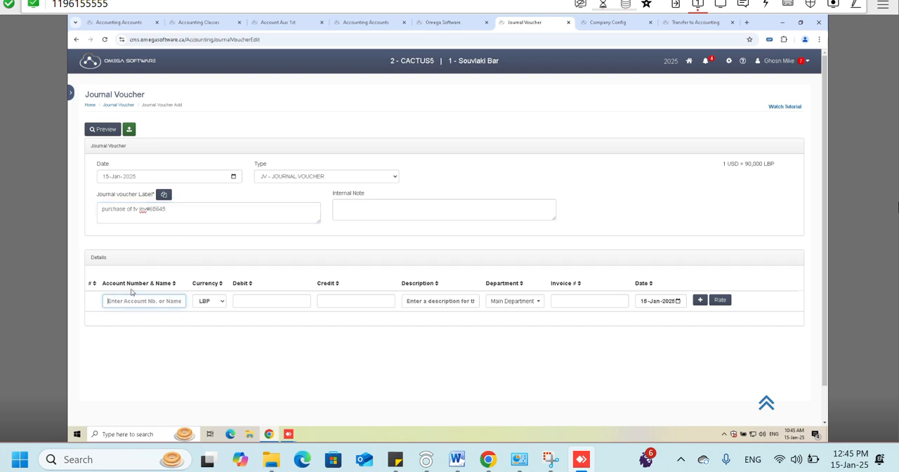
left_click_drag(106, 284, 153, 286)
double_click(153, 284)
triple_click(137, 283)
left_click(161, 297)
left_click(155, 301)
type("4011")
key("Return")
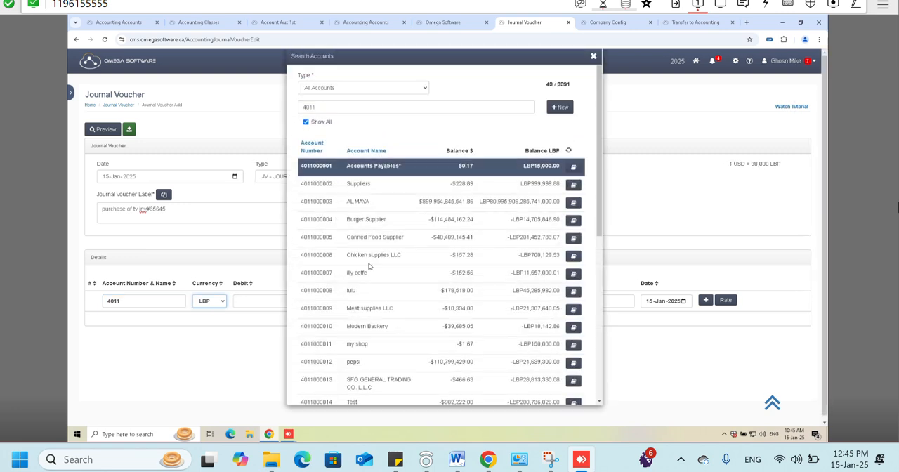
left_click(386, 307)
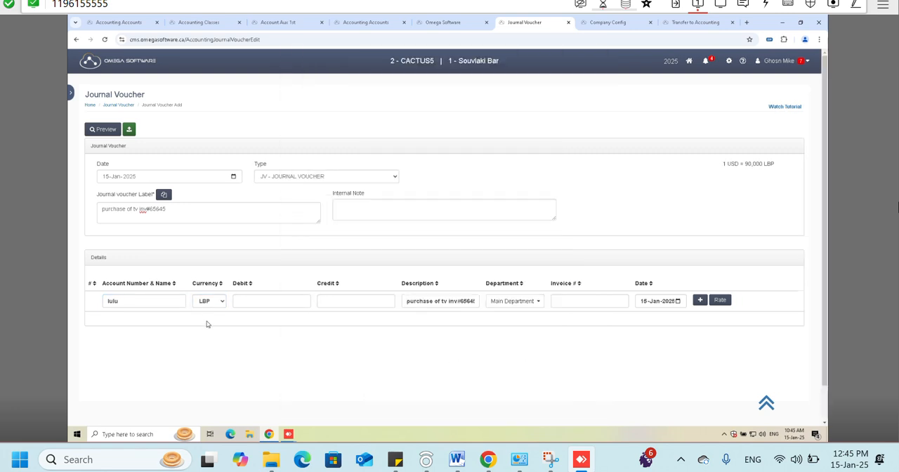
- Clear the detail line's account and select lulu again by searching for its name
left_click(164, 301)
key("BackSpace")
type("lu")
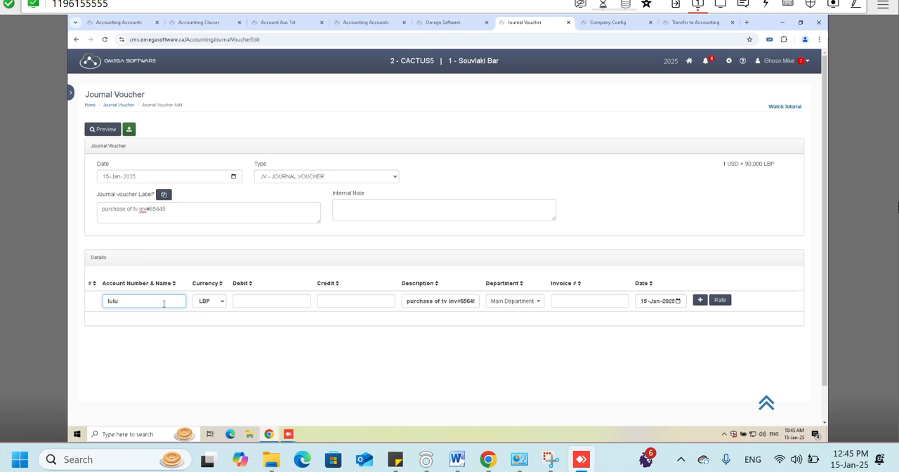
type("lu")
key("Return")
left_click(372, 198)
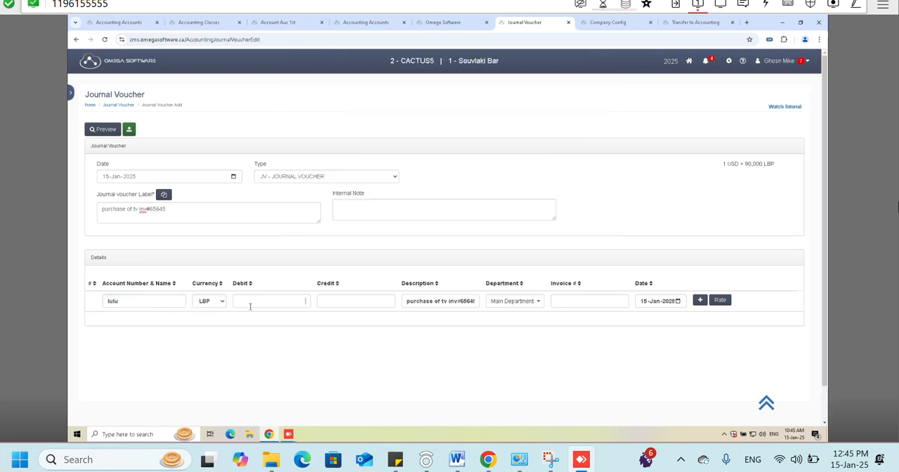
- Set the currency of the lulu detail line to $
left_click(207, 301)
left_click(208, 309)
left_click(206, 302)
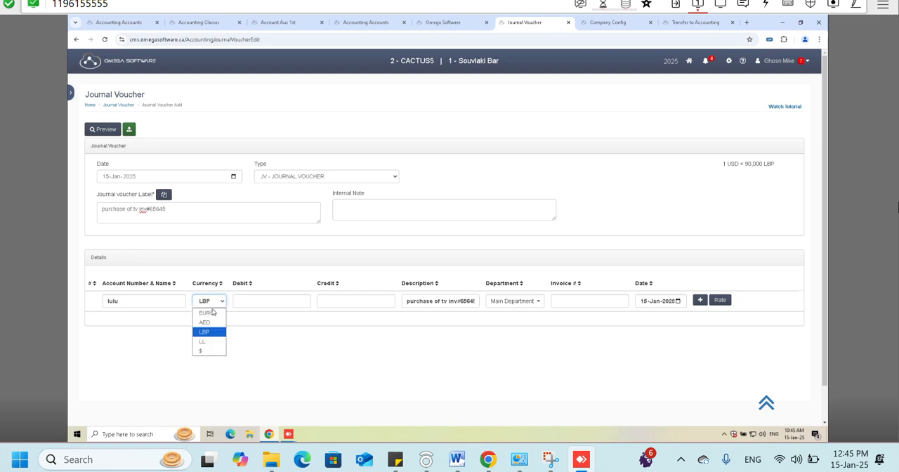
left_click(212, 350)
- Point out the Debit and Credit columns and enter a debit of 500 on the lulu line
double_click(239, 283)
double_click(321, 283)
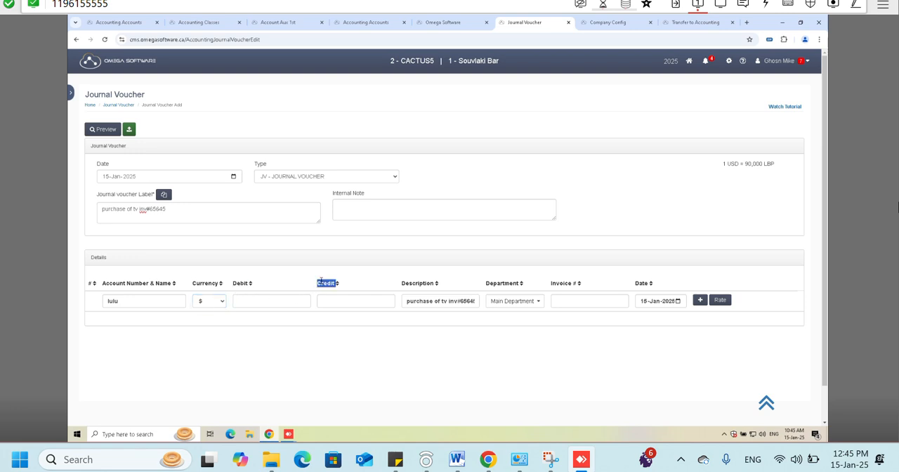
double_click(241, 283)
double_click(325, 283)
double_click(240, 283)
double_click(317, 283)
double_click(239, 284)
double_click(316, 283)
left_click(275, 314)
left_click(268, 299)
key("Tab")
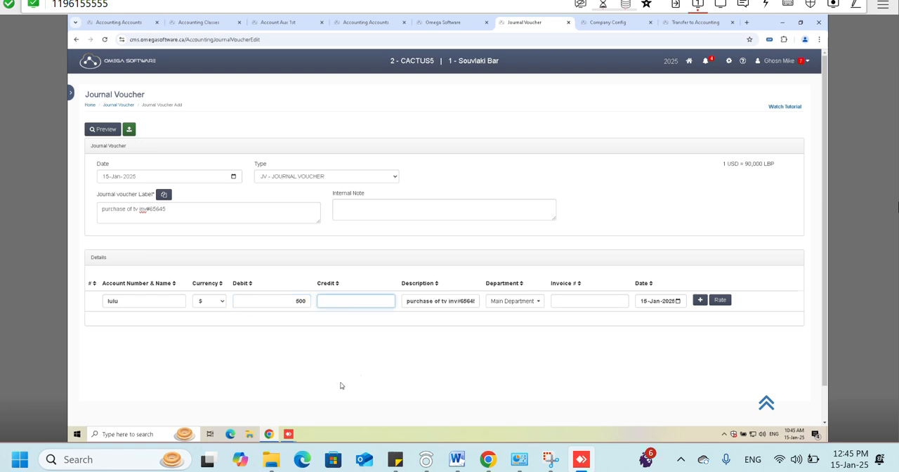
- Assign the lulu detail line to the Kitchen dep department
left_click(503, 301)
scroll(516, 316, "down", 3)
scroll(730, 264, "down", 1)
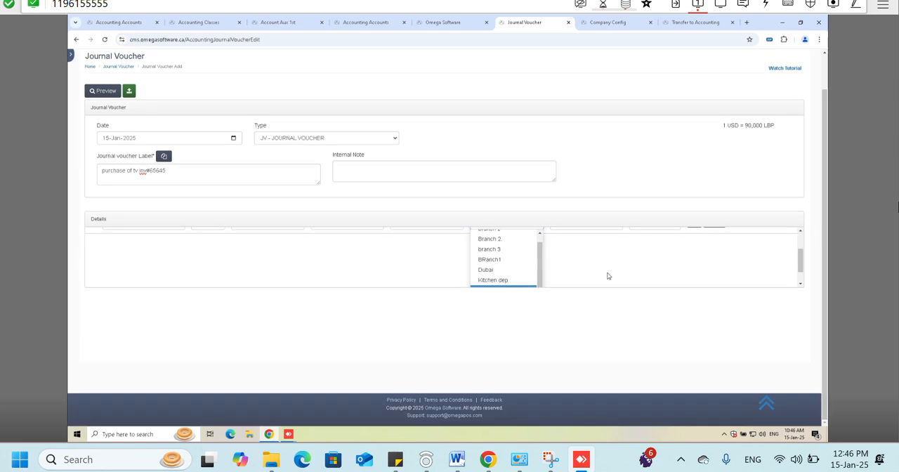
scroll(503, 278, "down", 1)
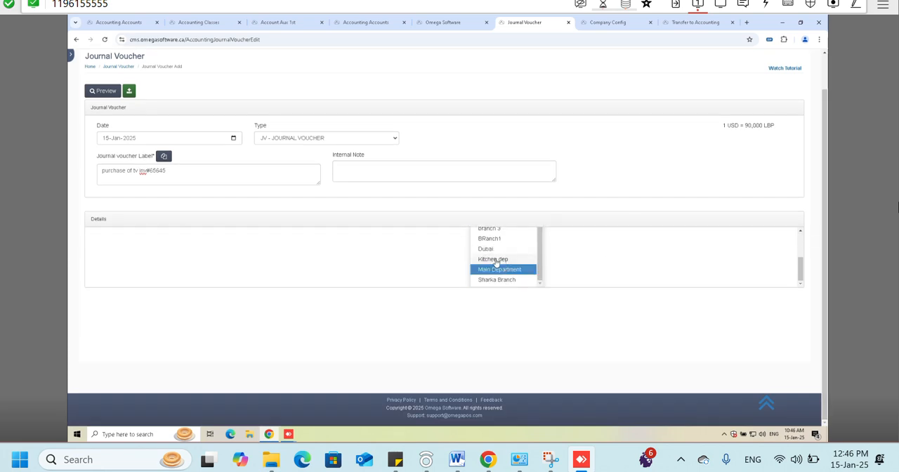
left_click(505, 261)
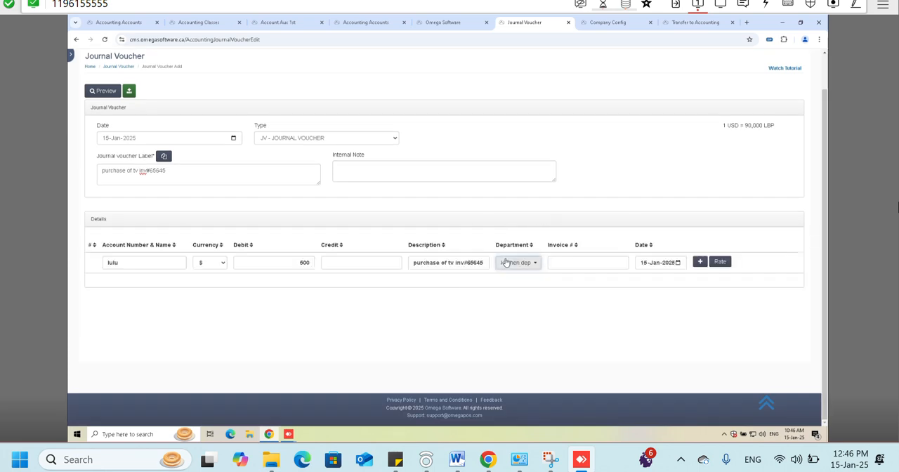
- Point out the optional invoice number and add the lulu debit line to the voucher details with that field left empty
left_click(563, 263)
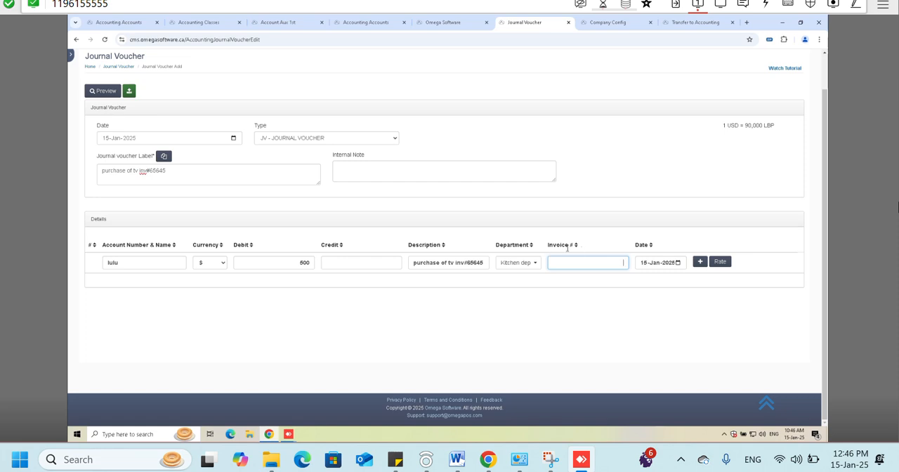
left_click_drag(162, 175, 142, 176)
left_click(584, 265)
key("Return")
key("Tab")
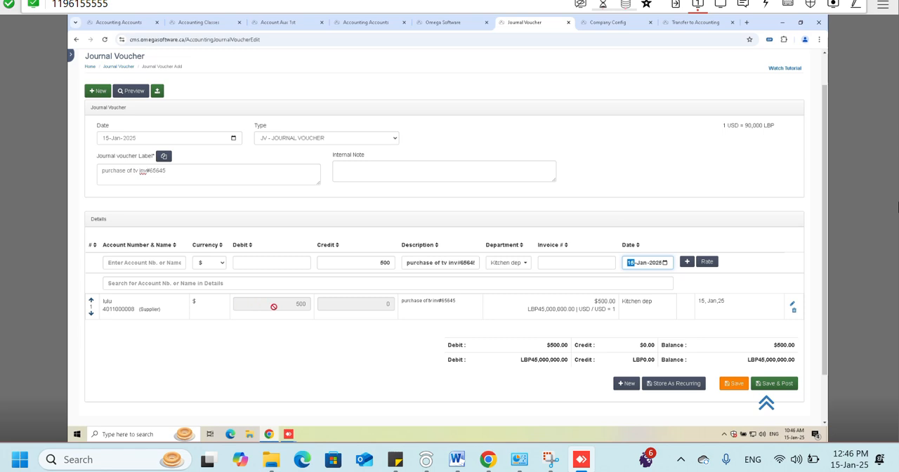
- Examine the voucher's dollar debit, credit and balance totals below the detail lines
left_click(549, 348)
left_click_drag(549, 348, 569, 348)
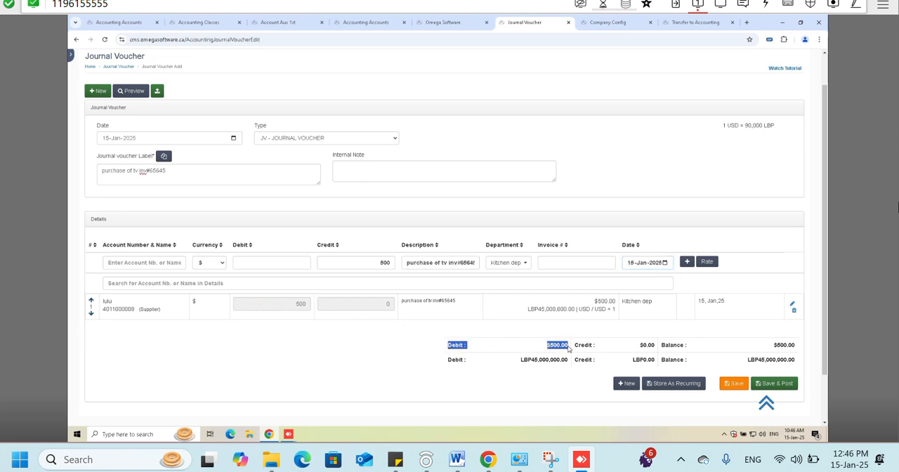
left_click(651, 348)
double_click(651, 347)
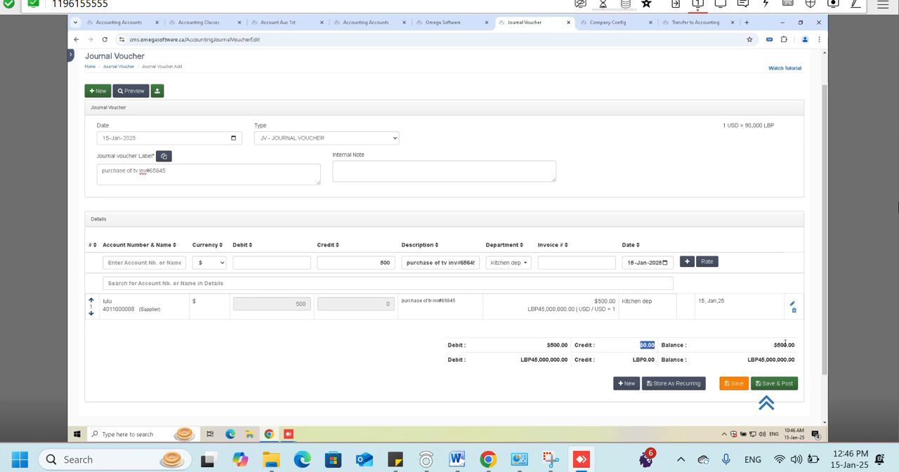
double_click(784, 344)
- Try to save and post the voucher with only the lulu line, and recheck its credit and balance totals against the debit
scroll(755, 358, "down", 1)
left_click(776, 345)
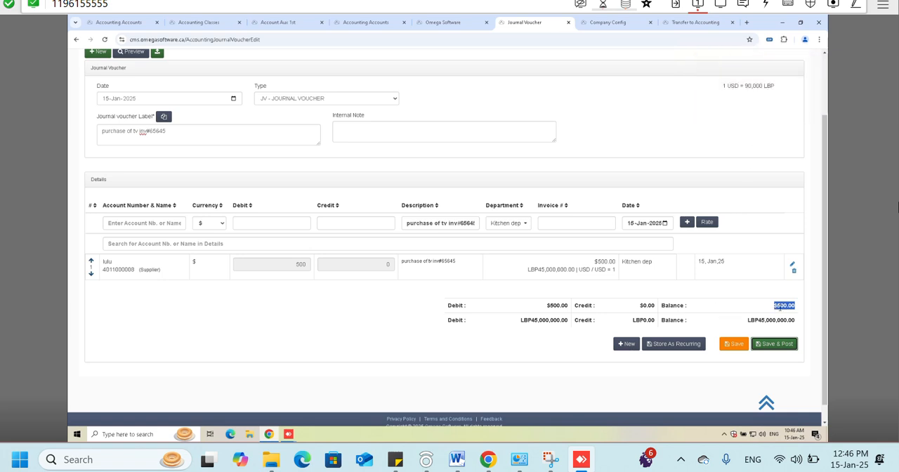
left_click(644, 304)
double_click(645, 304)
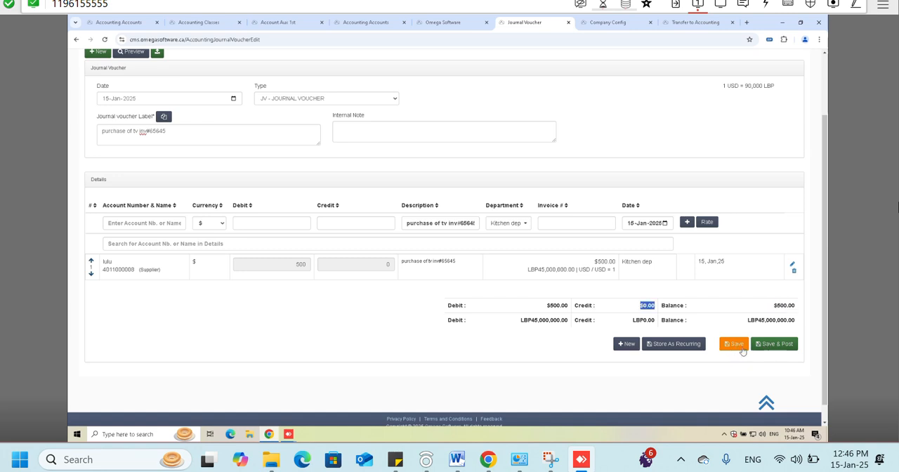
double_click(780, 305)
left_click(777, 303)
double_click(777, 303)
double_click(778, 303)
double_click(264, 259)
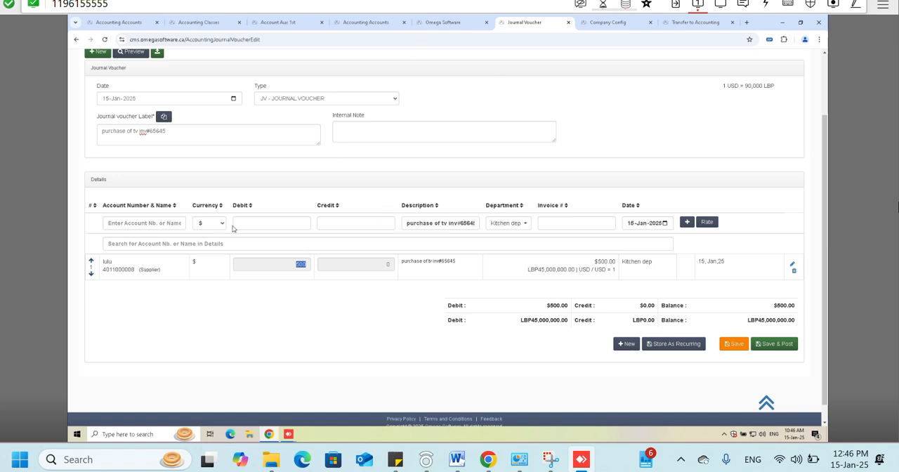
- Search the accounts for cash and select the Cash* account for the second detail line
left_click(138, 221)
type("c")
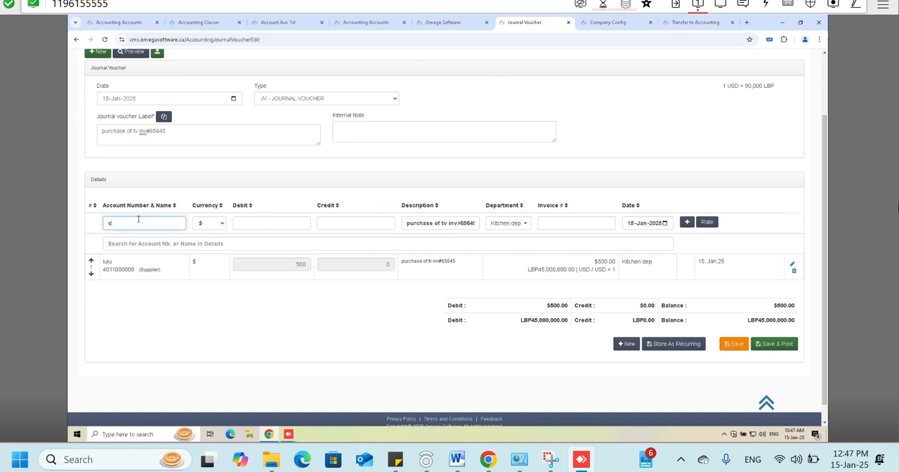
type("ash")
key("Return")
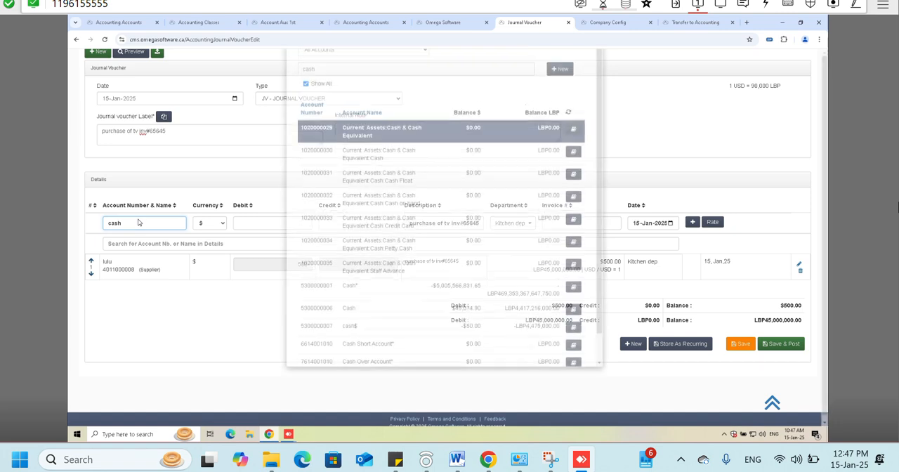
key("Down")
key("Down")
key("Down")
key("Down")
key("Down")
key("Down")
key("Down")
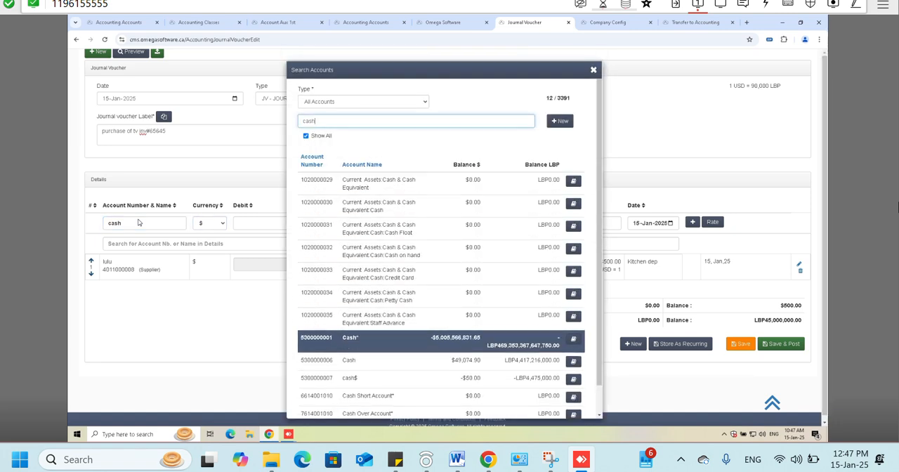
key("Return")
- Add the Cash* line to the voucher with a credit of 500 and check the voucher's dollar balance
scroll(201, 236, "up", 1)
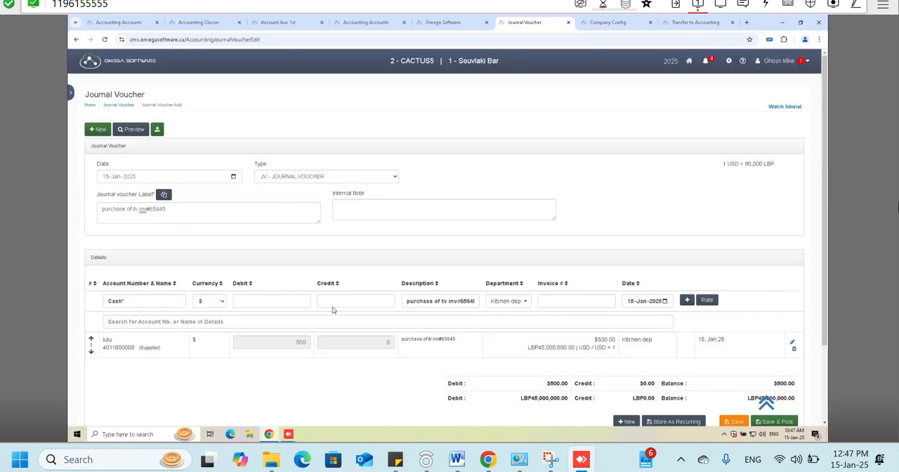
left_click(369, 304)
double_click(300, 342)
left_click(335, 301)
double_click(359, 302)
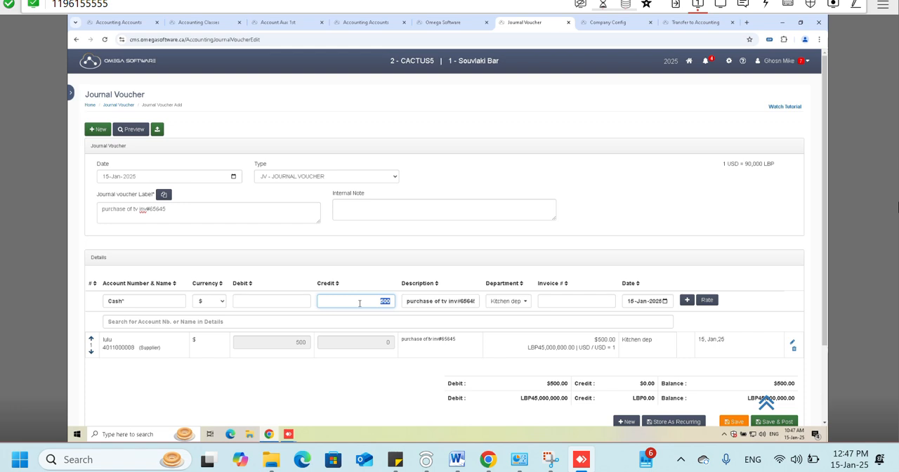
key("Return")
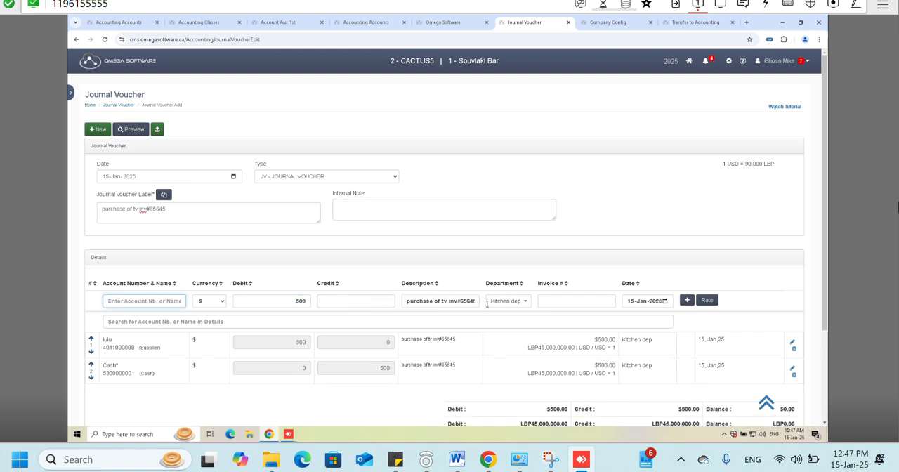
scroll(424, 297, "down", 3)
double_click(788, 290)
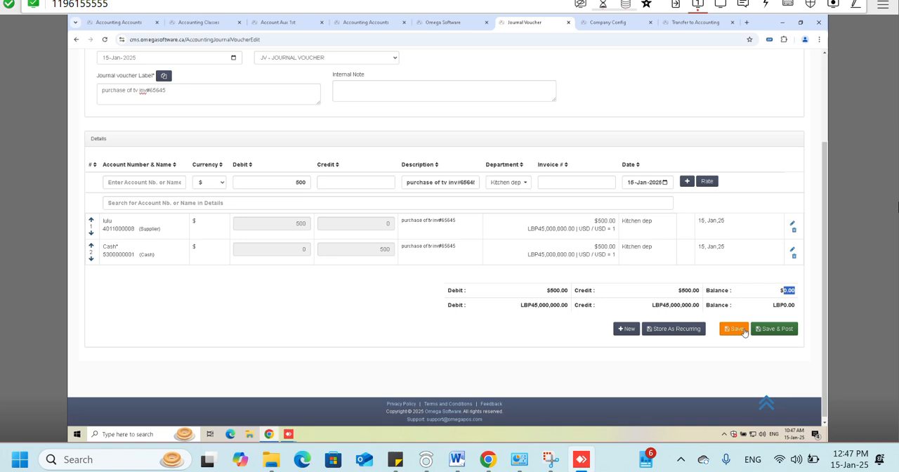
- Save and post the balanced purchase voucher and go to the journal voucher list
left_click(792, 332)
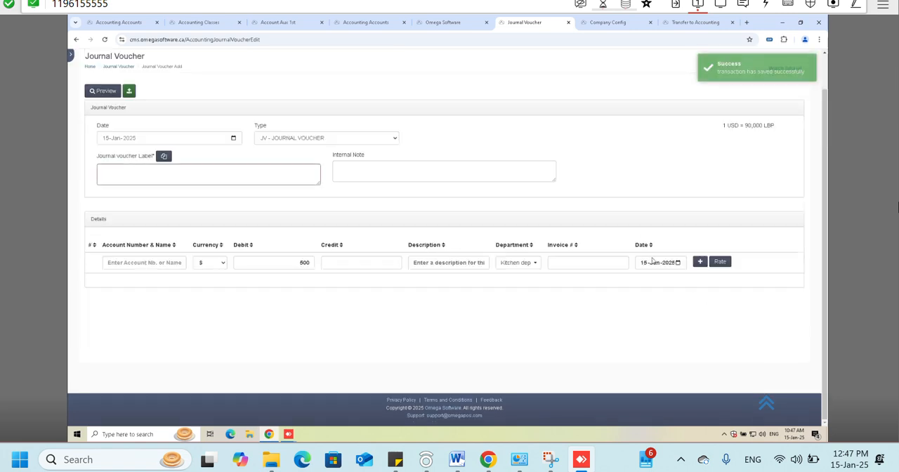
scroll(449, 246, "up", 1)
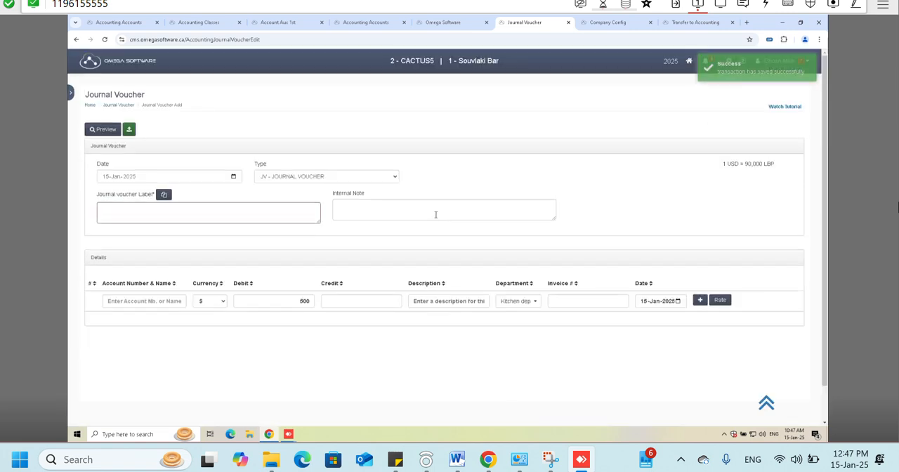
left_click(102, 130)
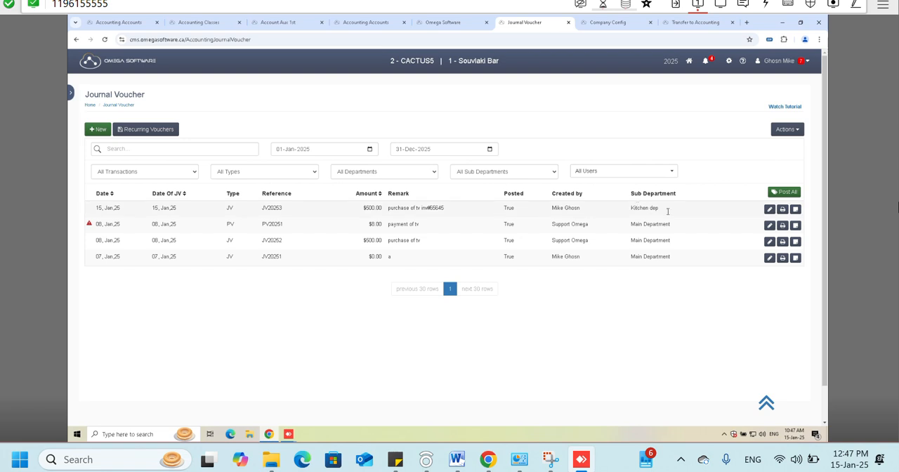
- Unpost the "purchase of tv inv#65645" voucher in the list, confirming with YES
left_click(789, 208)
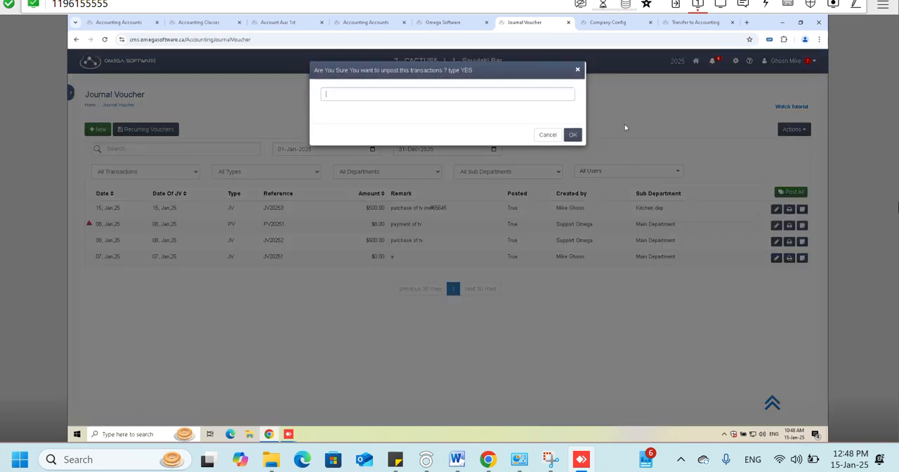
type("yes")
key("Return")
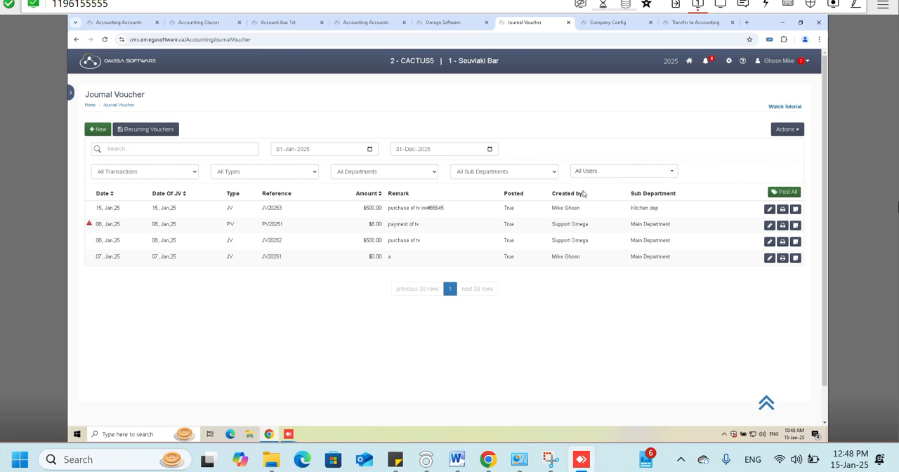
left_click(794, 208)
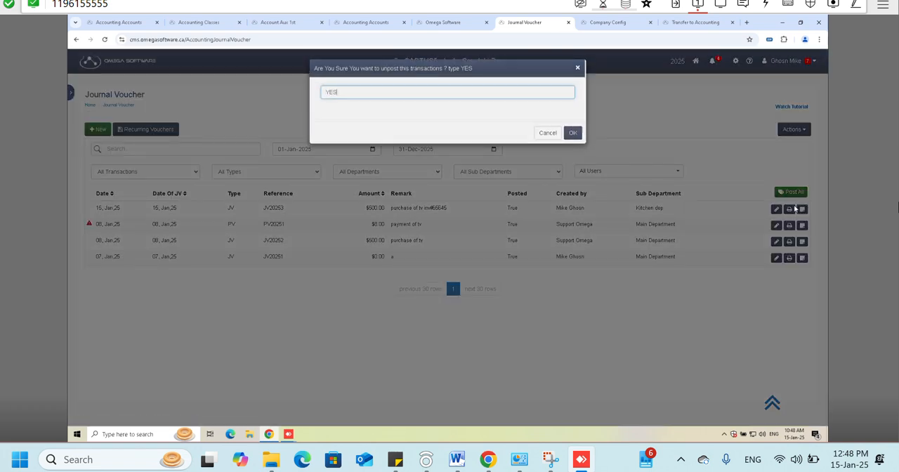
key("Return")
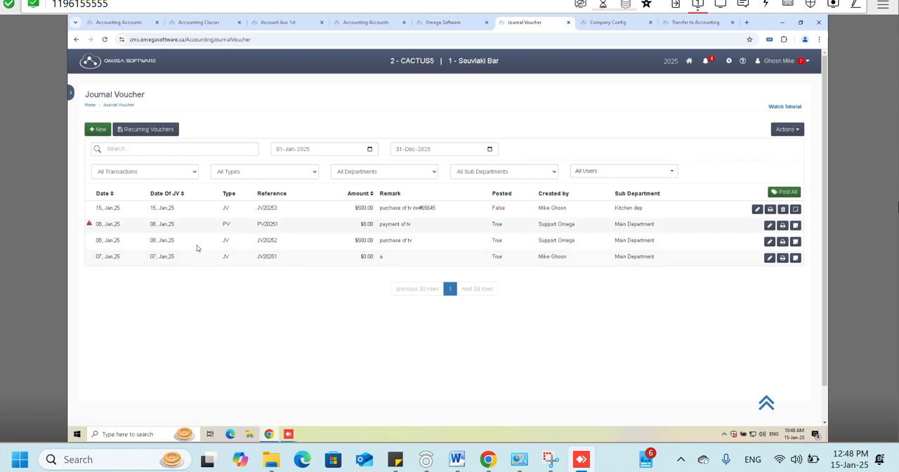
- Open the flagged "payment of tv" payment voucher and check its dollar balance
mouse_move(89, 225)
left_click(770, 225)
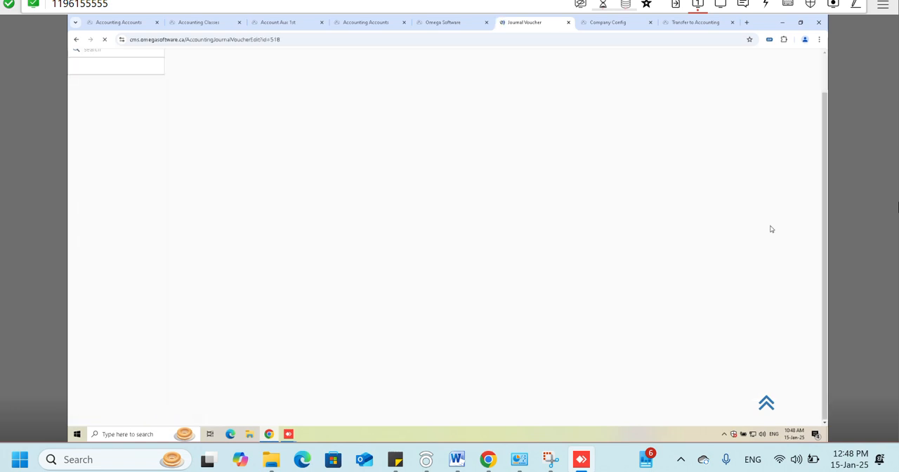
scroll(770, 229, "down", 1)
double_click(778, 294)
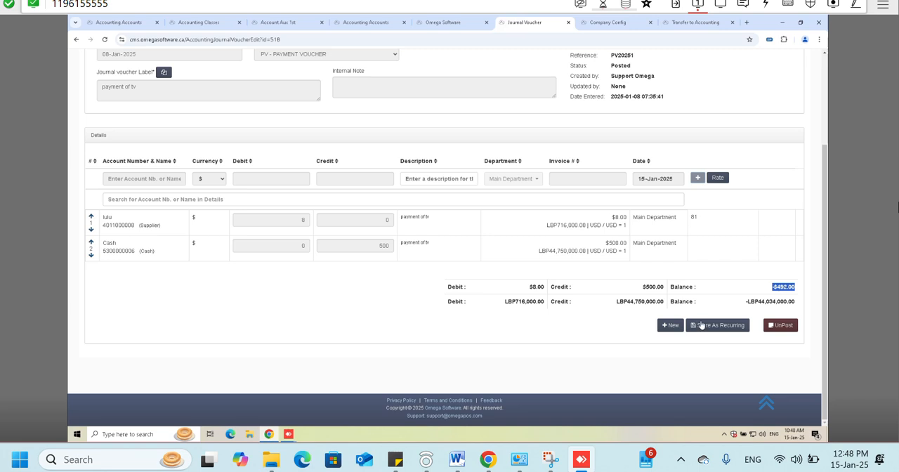
- Unpost the "payment of tv" payment voucher, confirming with YES
left_click(770, 325)
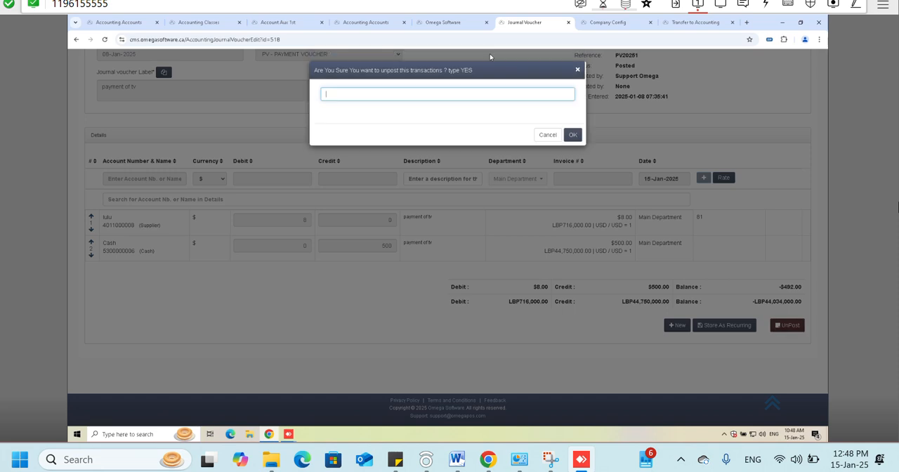
type("YES")
key("Return")
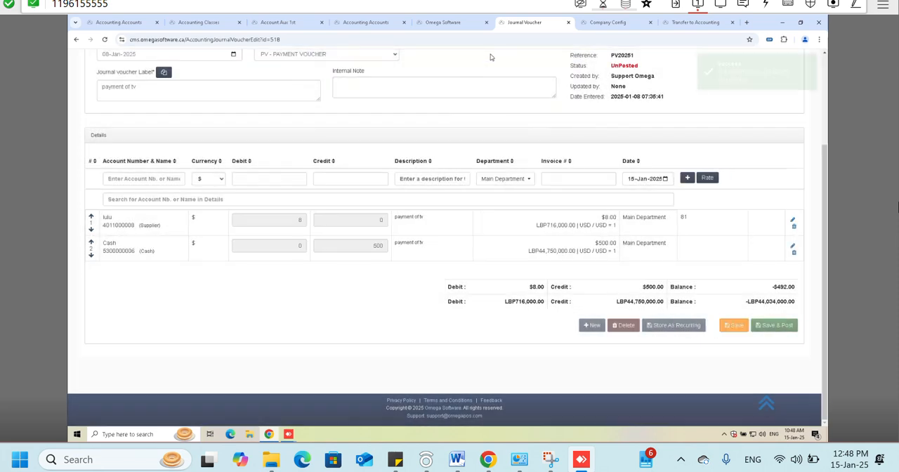
- Re-save the payment voucher's lulu line with its existing values and try to save the voucher
left_click(793, 220)
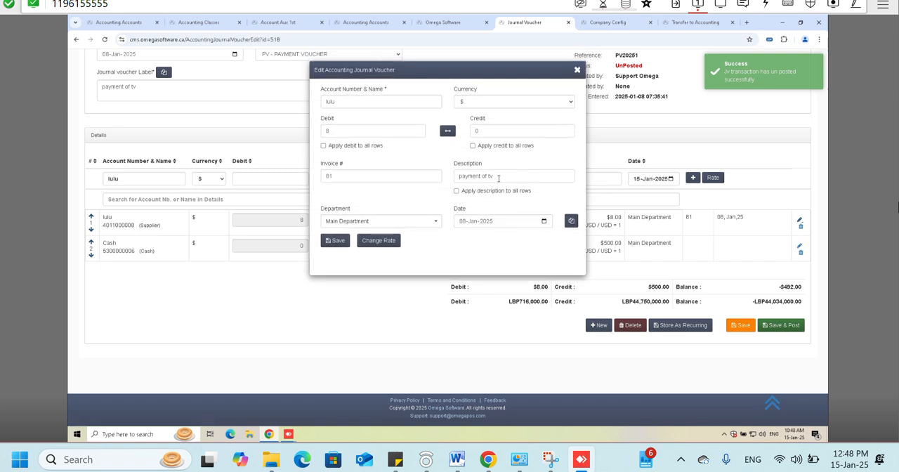
left_click(335, 240)
left_click(733, 326)
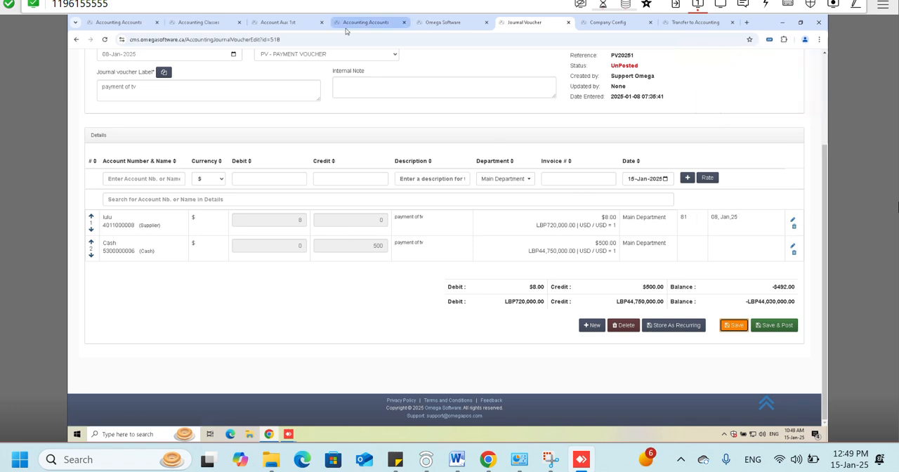
mouse_move(346, 31)
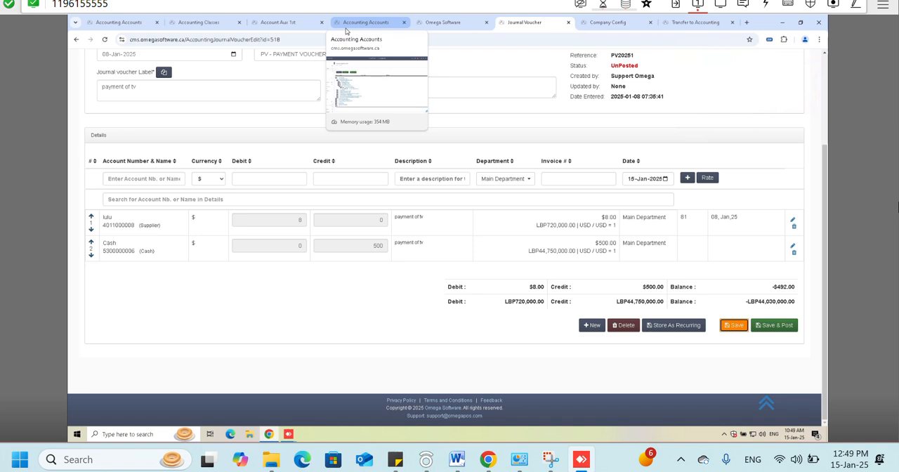
scroll(103, 370, "up", 1)
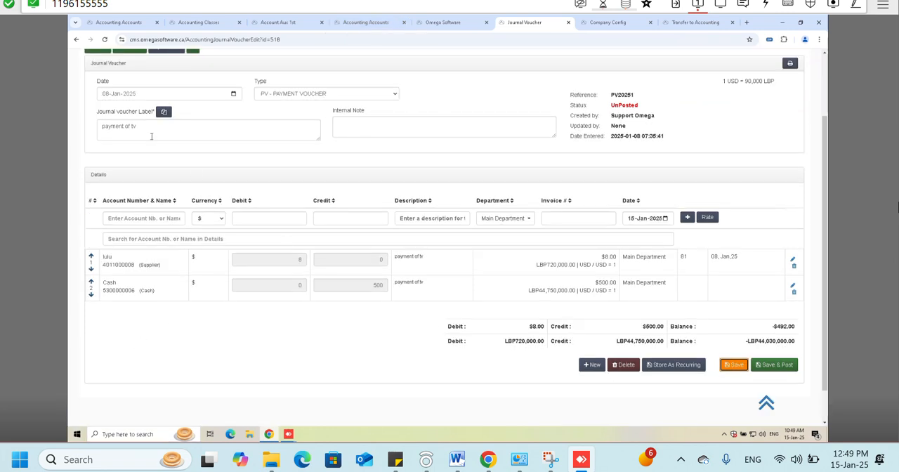
- Set the lulu line's debit to 81, try to save the payment voucher, and leave it for the voucher list
left_click(793, 259)
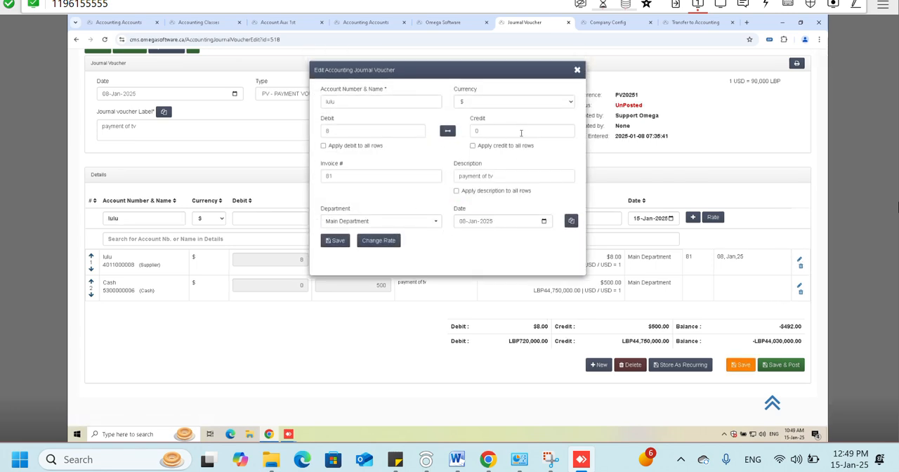
left_click(388, 243)
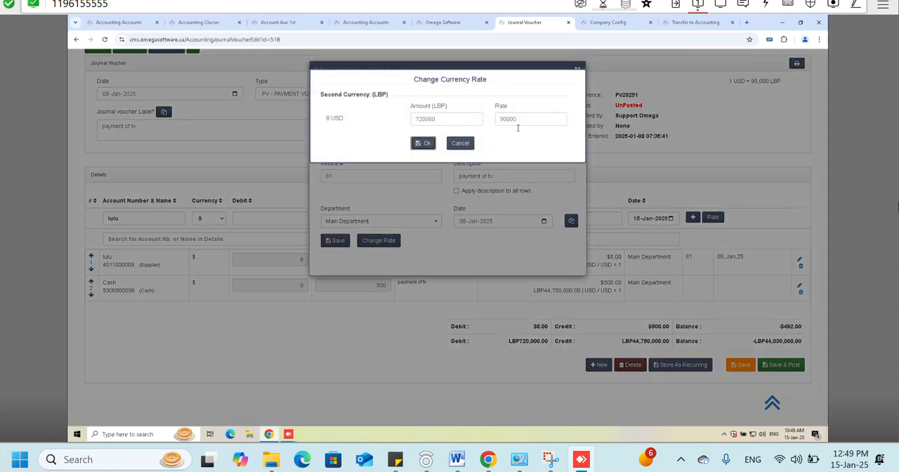
left_click(422, 142)
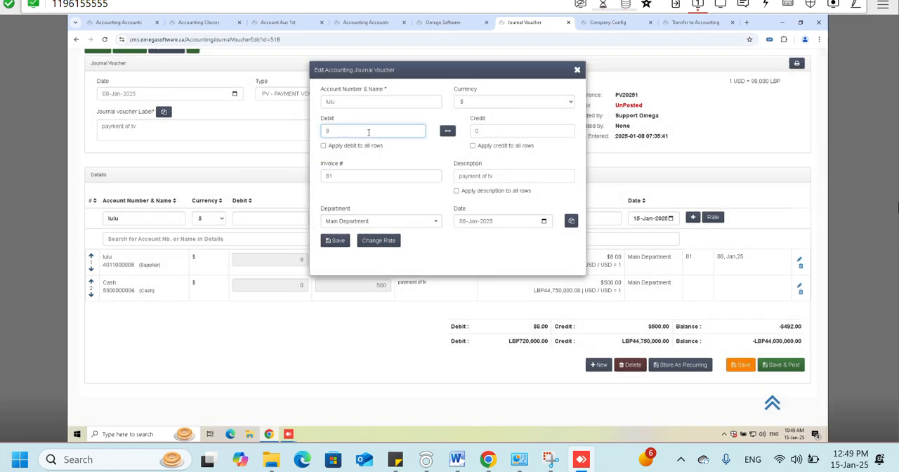
left_click(336, 240)
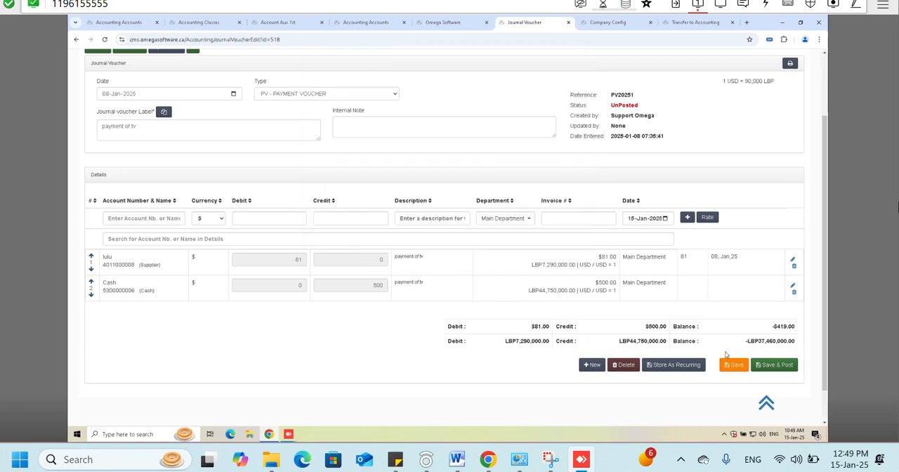
left_click(733, 365)
left_click(119, 104)
left_click(482, 89)
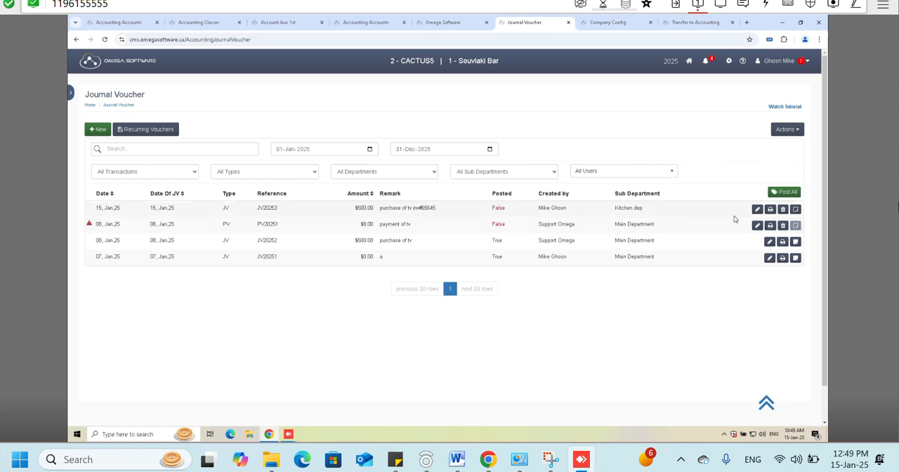
- Reopen the "payment of tv" voucher, examine its detail lines and totals, and return to the voucher list
left_click(758, 226)
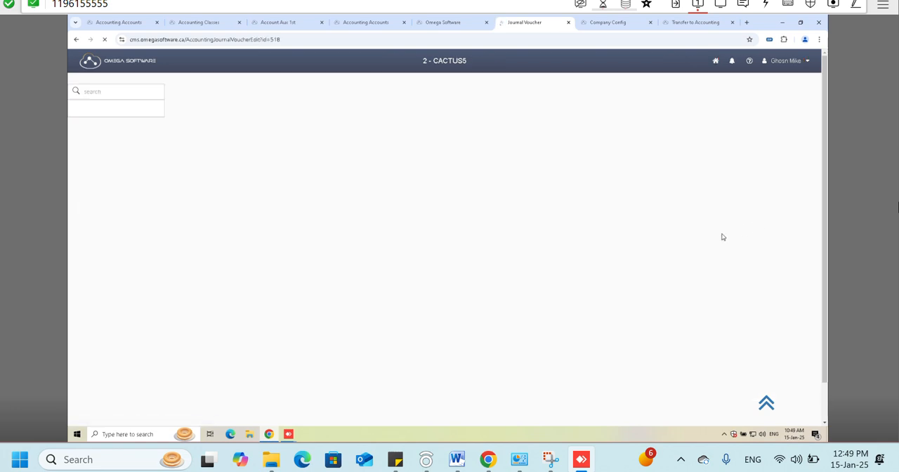
scroll(712, 234, "down", 2)
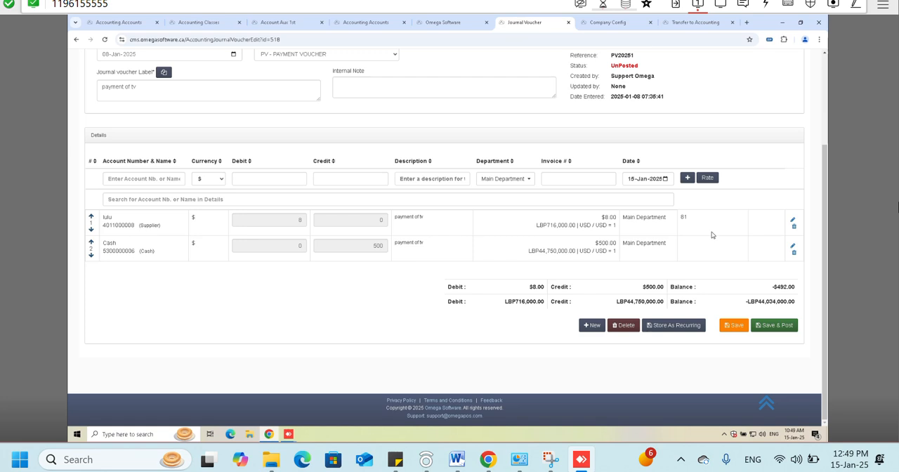
scroll(712, 234, "up", 1)
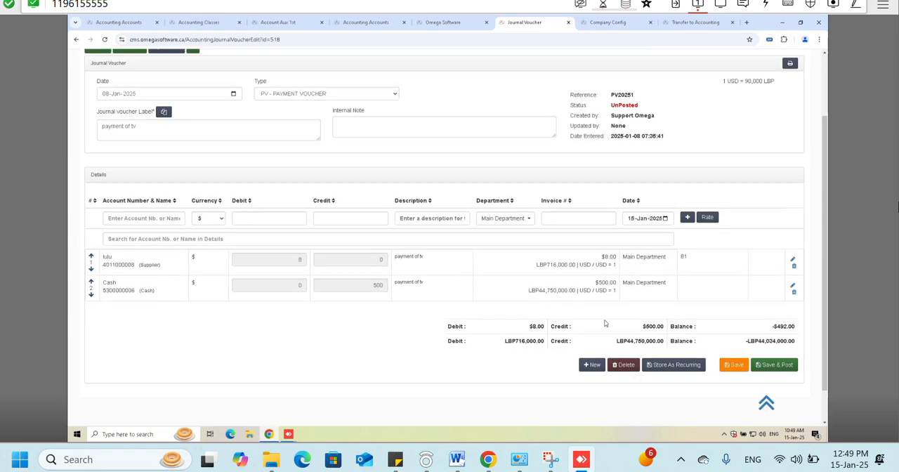
scroll(541, 289, "up", 2)
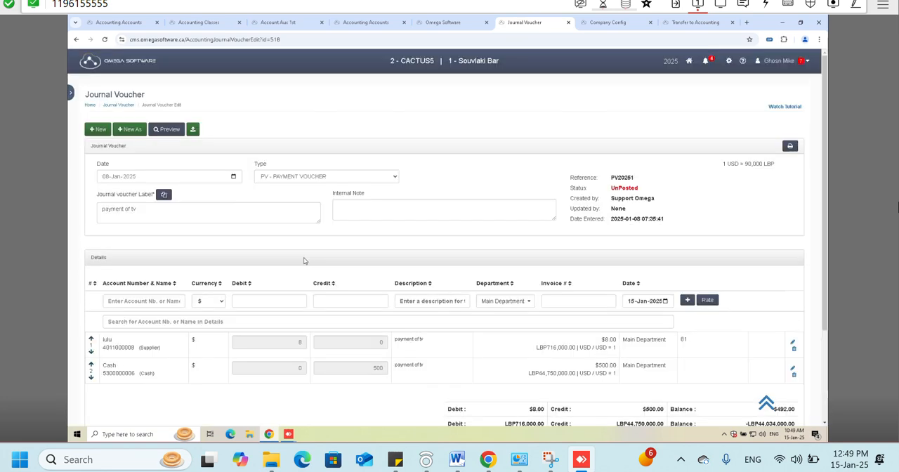
left_click(174, 135)
left_click(481, 90)
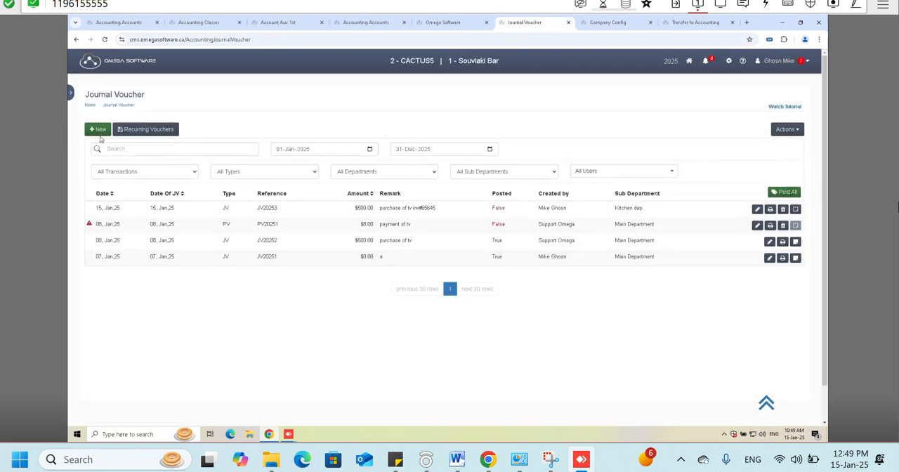
- Start a new voucher and try the types PV - PAYMENT VOUCHER and PU - PURCHES VOUCHER
left_click(71, 92)
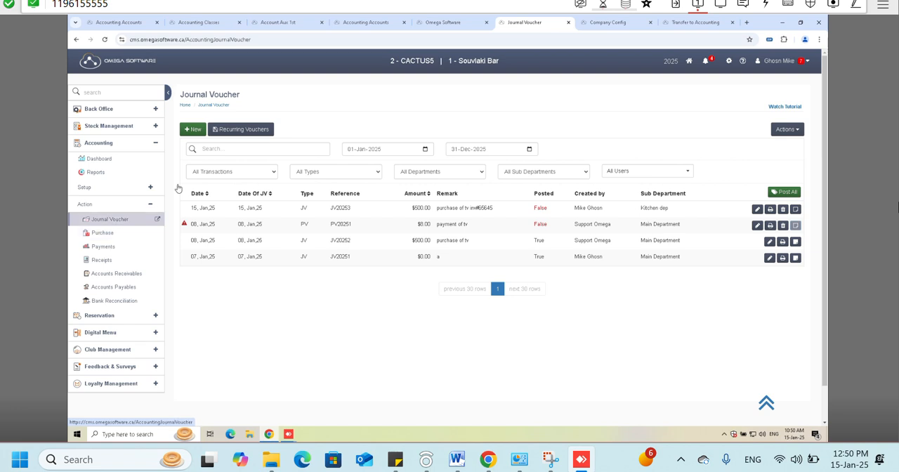
left_click(192, 129)
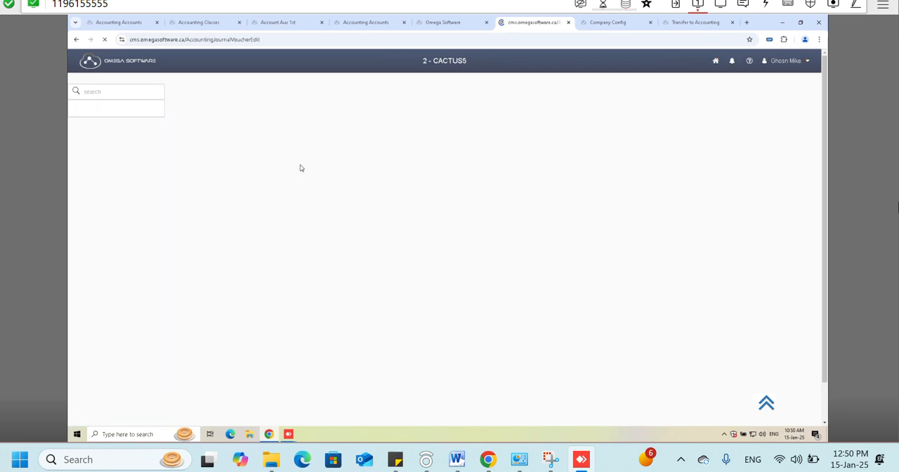
left_click(353, 178)
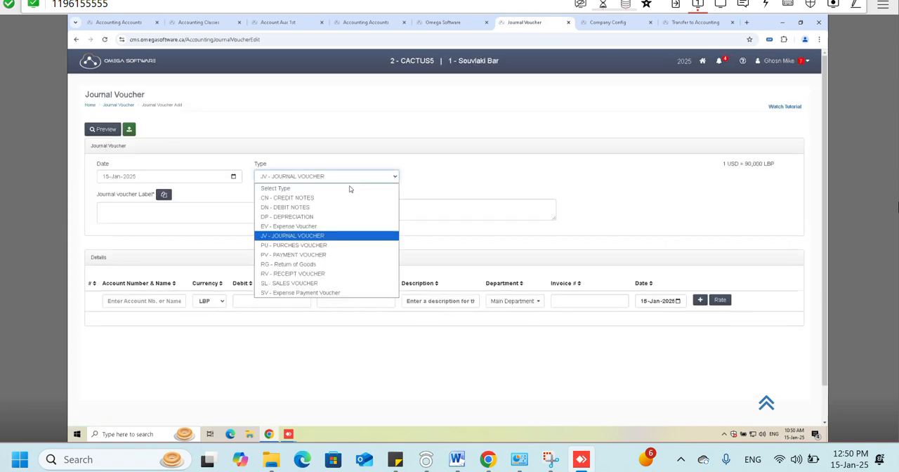
left_click(293, 255)
left_click(318, 176)
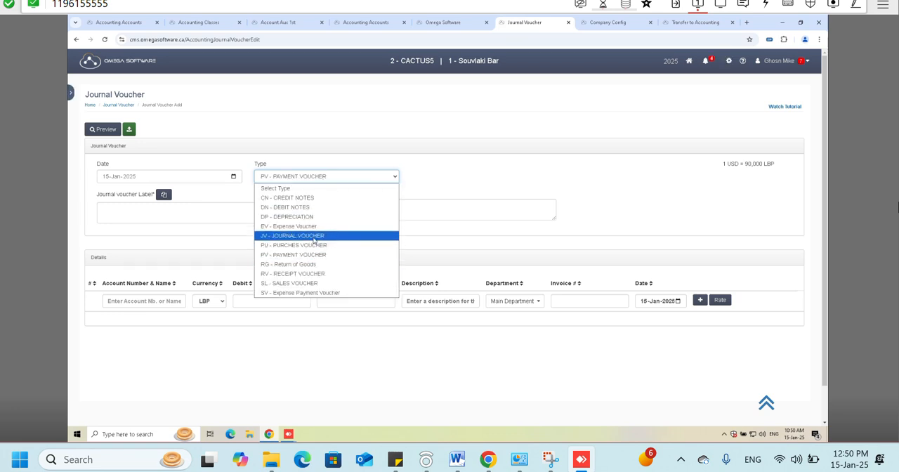
left_click(313, 246)
- Open the Accounting payment form and select the supplier lulu as the payee
left_click(71, 94)
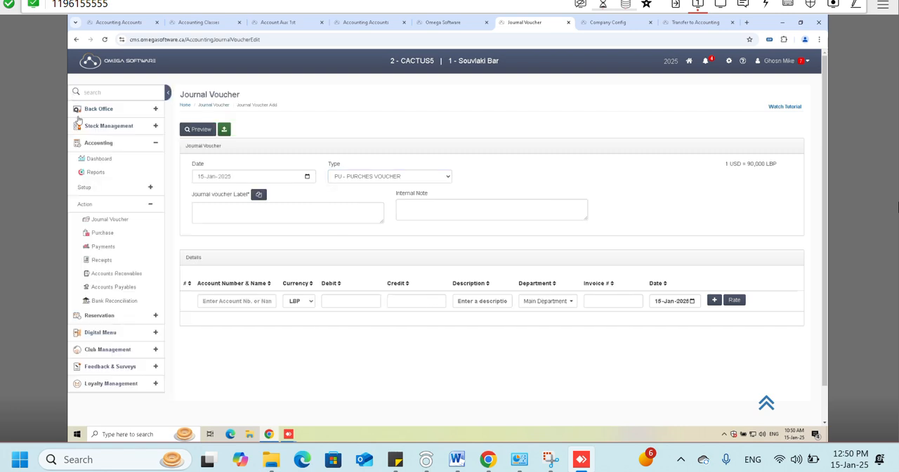
left_click(111, 248)
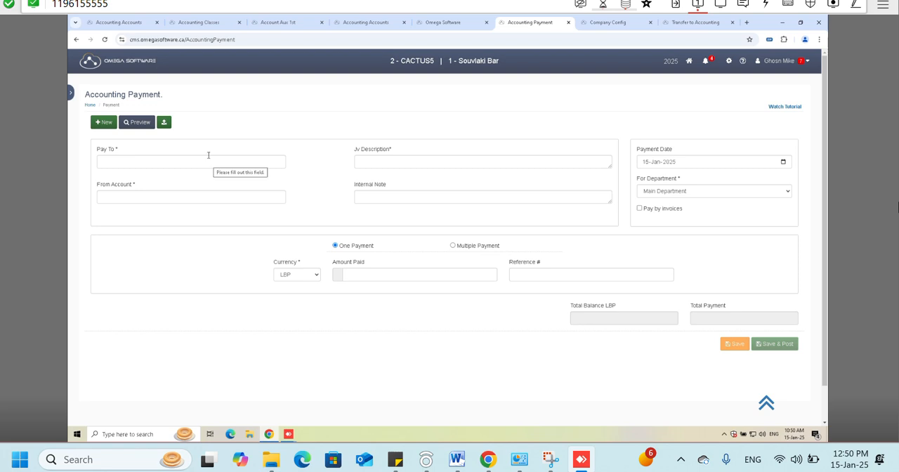
left_click(185, 160)
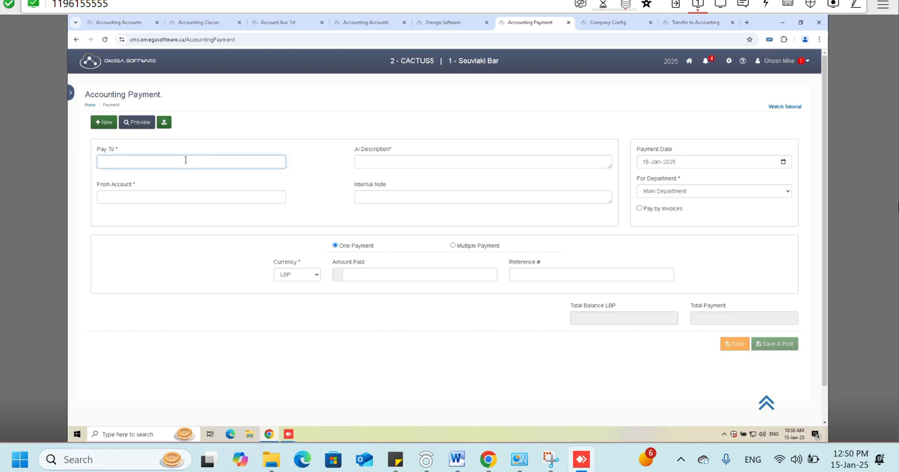
type("LULU")
key("Return")
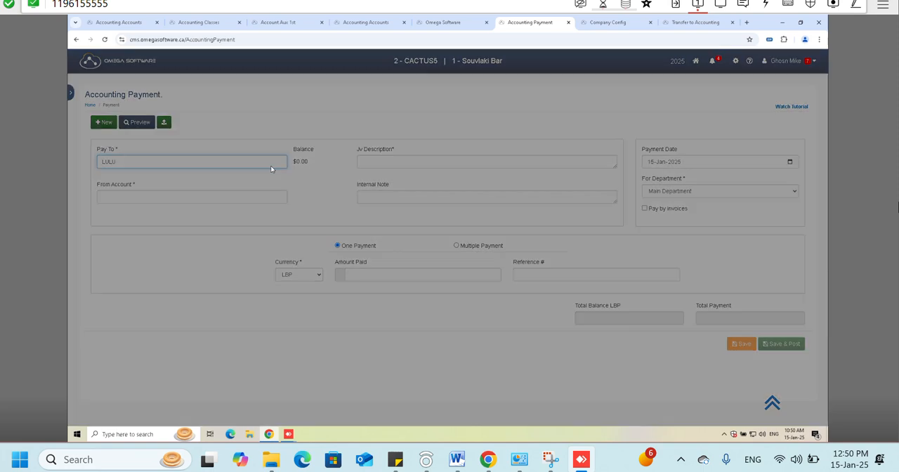
left_click(381, 149)
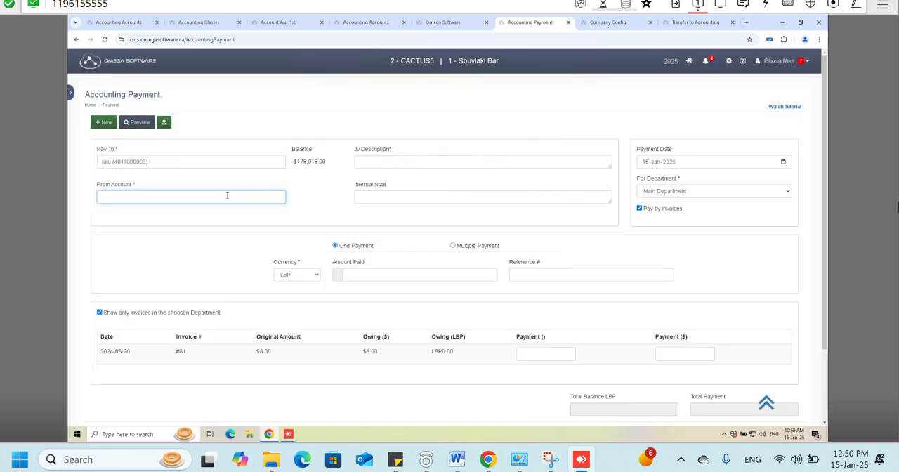
- Select the Cash account (without the asterisk) as the paying account and set the amount paid to 500
type("CAS")
key("Return")
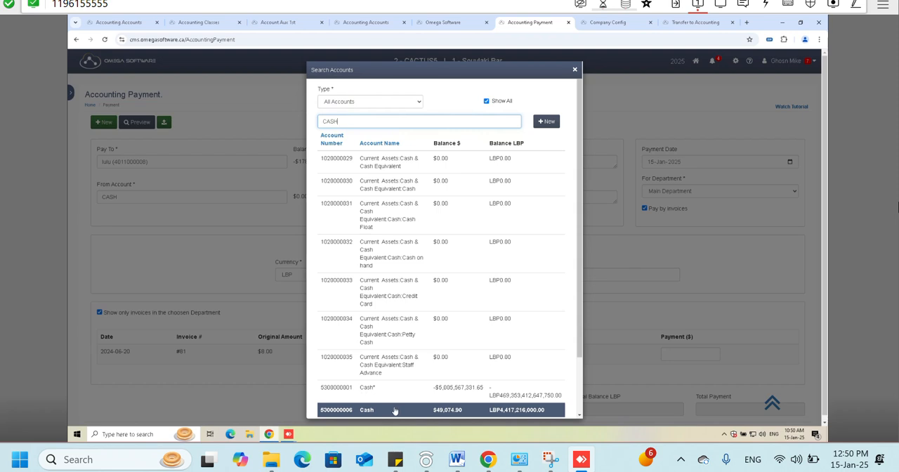
left_click(394, 410)
left_click(439, 276)
type("500")
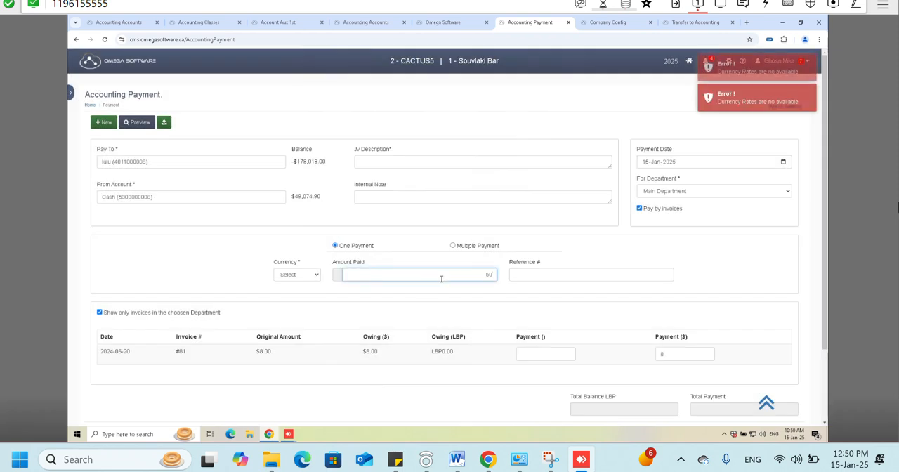
- Clear the amount paid, set the payment currency to $, and enter 500 as the amount paid
key("BackSpace")
key("BackSpace")
key("BackSpace")
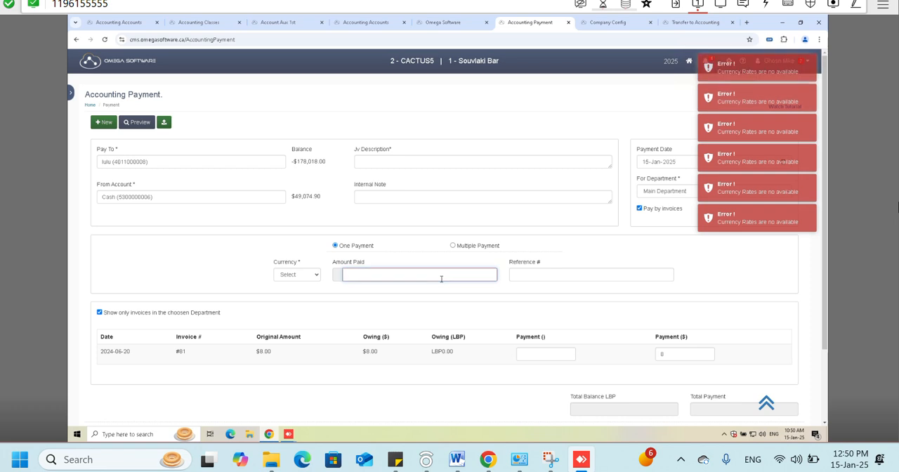
left_click(296, 274)
left_click(293, 338)
left_click(376, 272)
type("500")
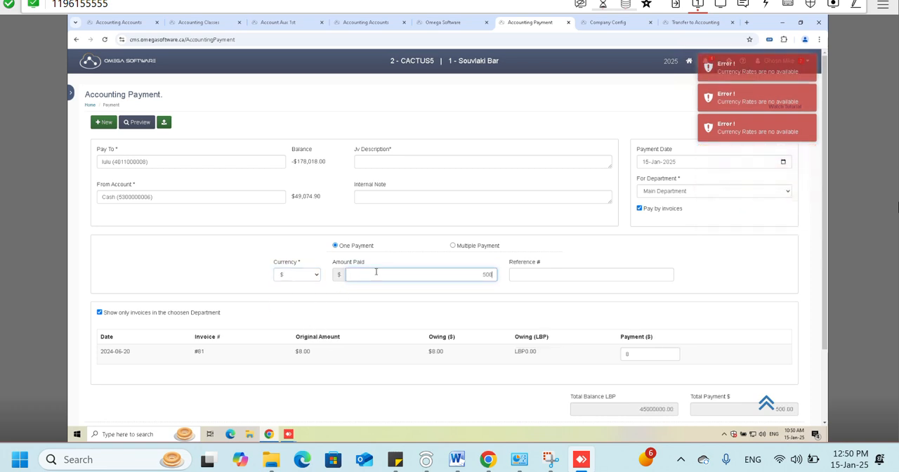
- Enter PAYMNNT as the JV description, and save and post the payment
scroll(608, 311, "down", 2)
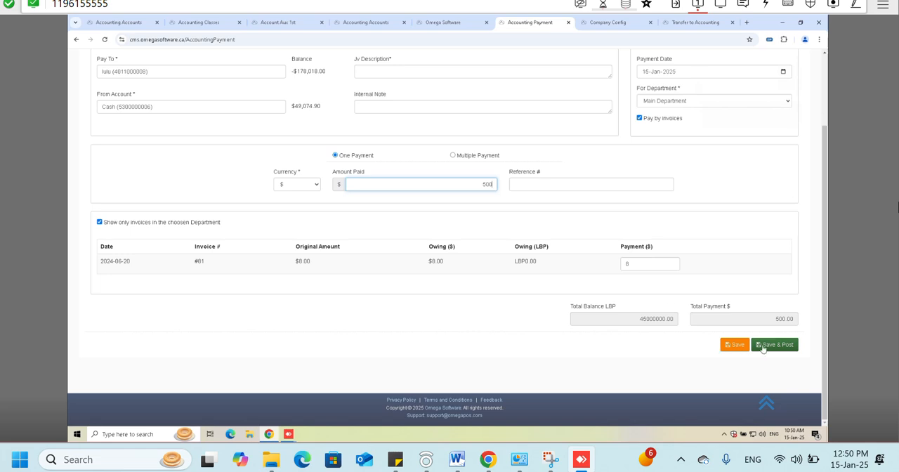
left_click(763, 344)
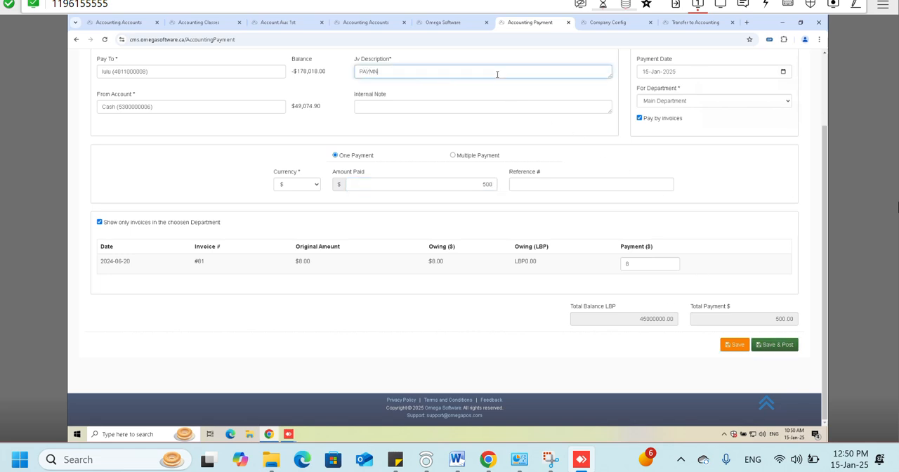
left_click(780, 345)
left_click(572, 100)
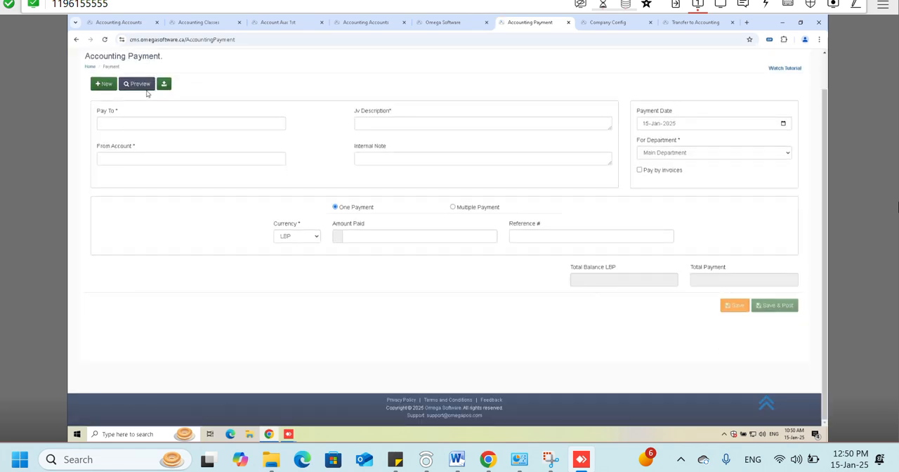
- Review the list of recorded payments and close it
left_click(146, 85)
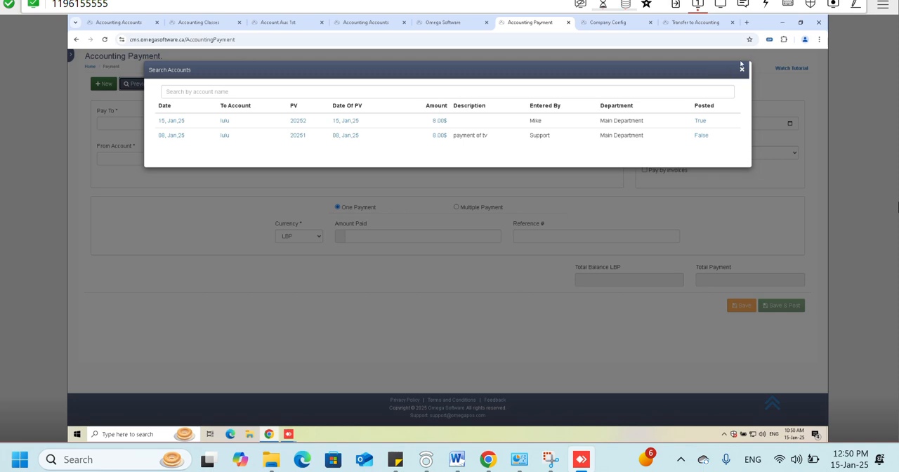
left_click(741, 70)
left_click(230, 87)
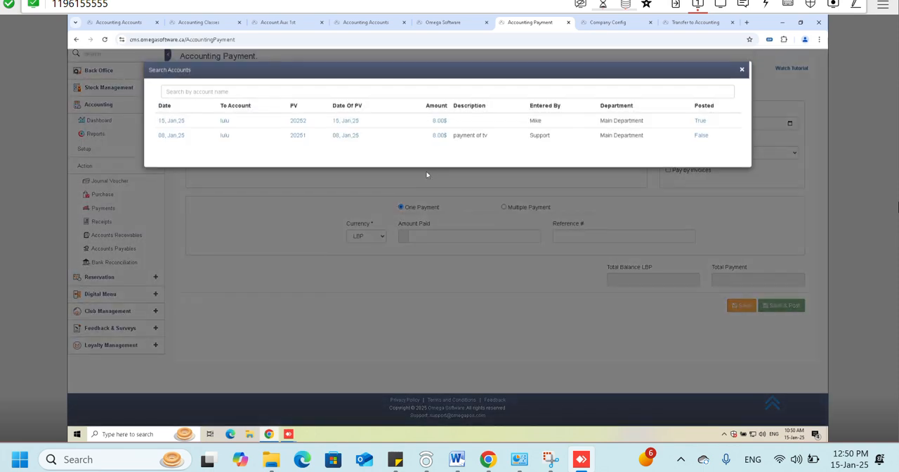
left_click(741, 71)
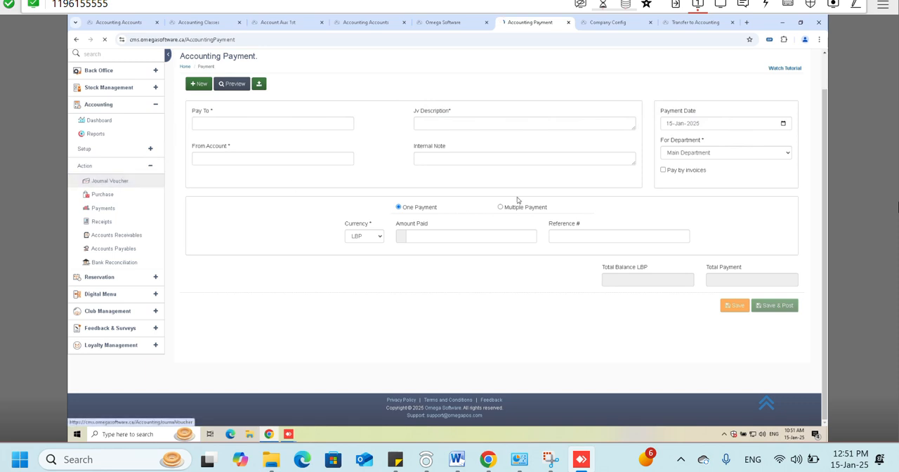
- Open the PAYMNNT payment voucher from the journal voucher list, check its debit and credit lines, and unpost it
left_click(105, 180)
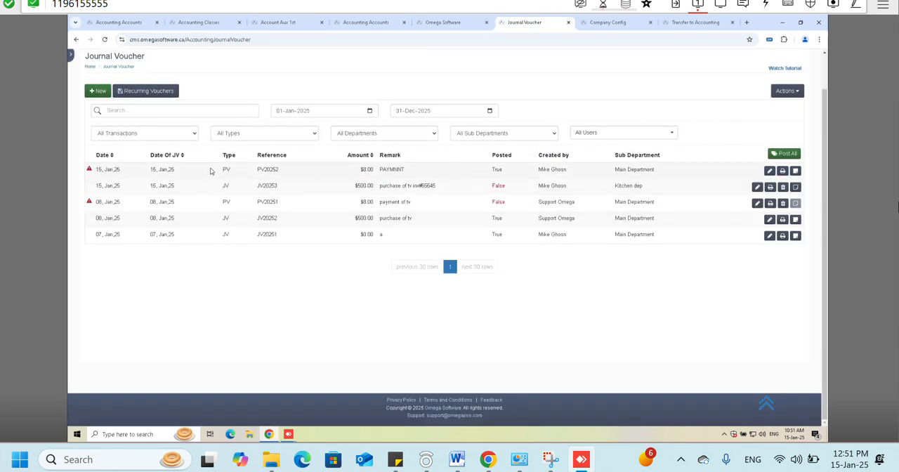
mouse_move(90, 171)
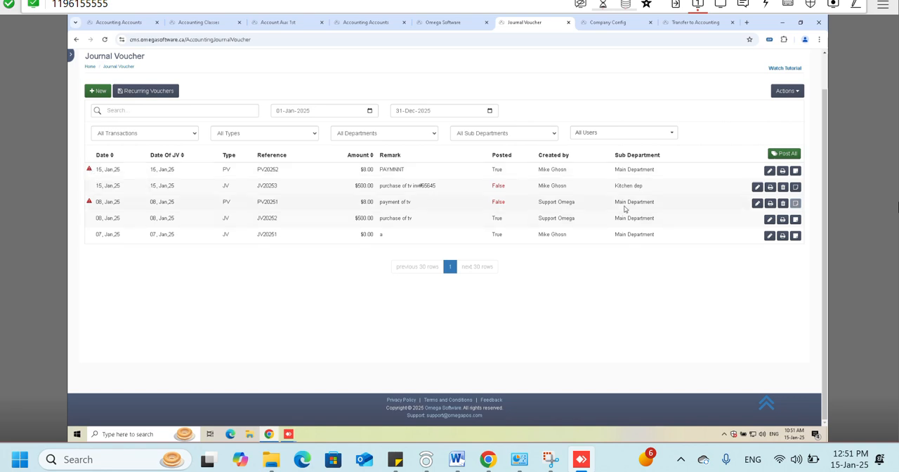
left_click(765, 175)
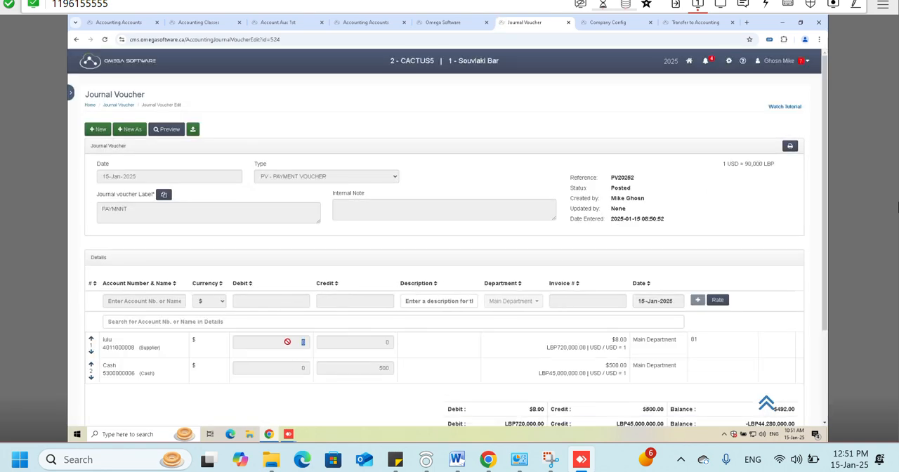
double_click(383, 368)
scroll(730, 330, "down", 3)
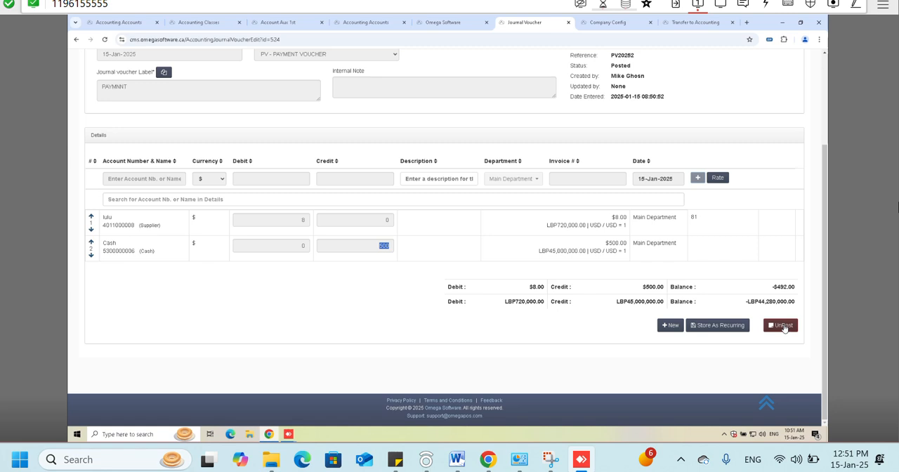
left_click(783, 327)
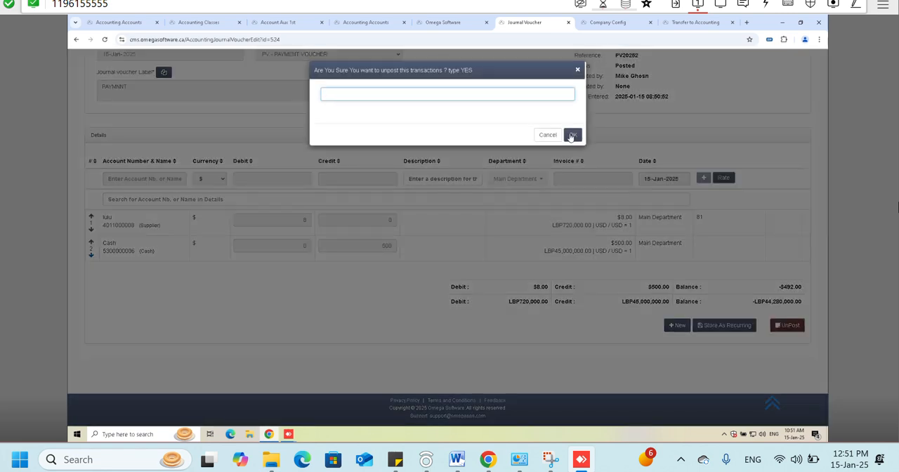
left_click(572, 136)
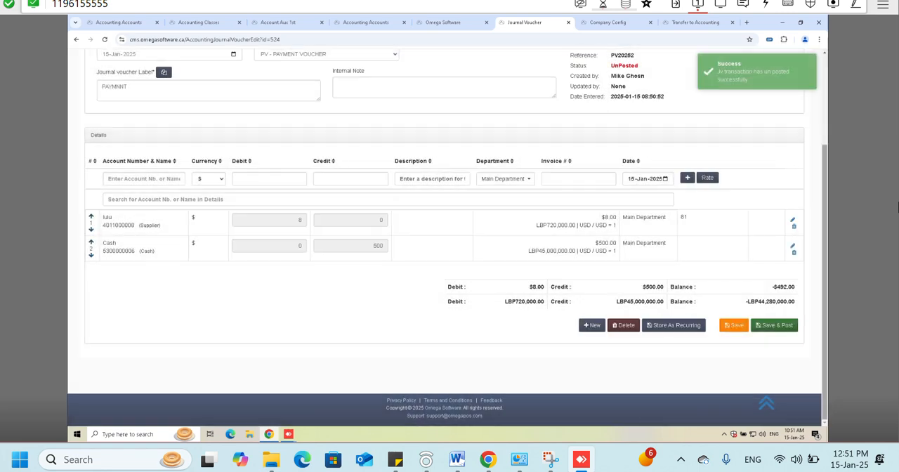
- Set the Cash line's credit to 8, and save and post the voucher
left_click(794, 249)
left_click(364, 131)
left_click(491, 130)
double_click(491, 131)
type("8")
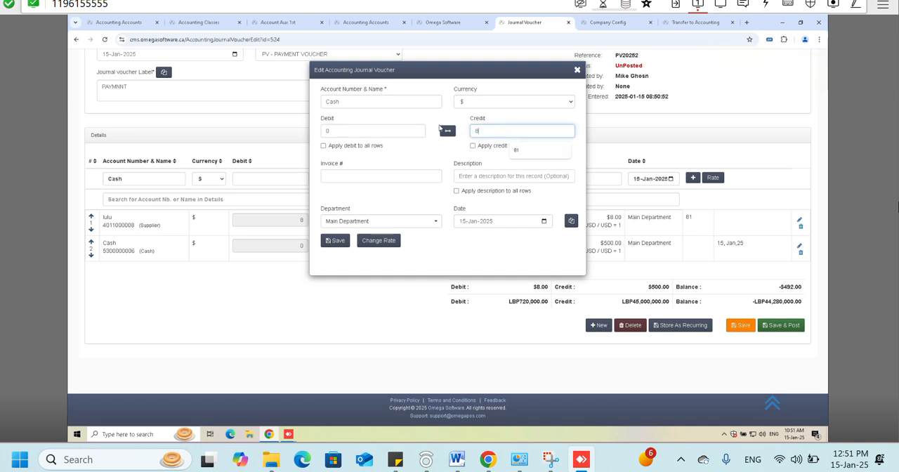
left_click(336, 241)
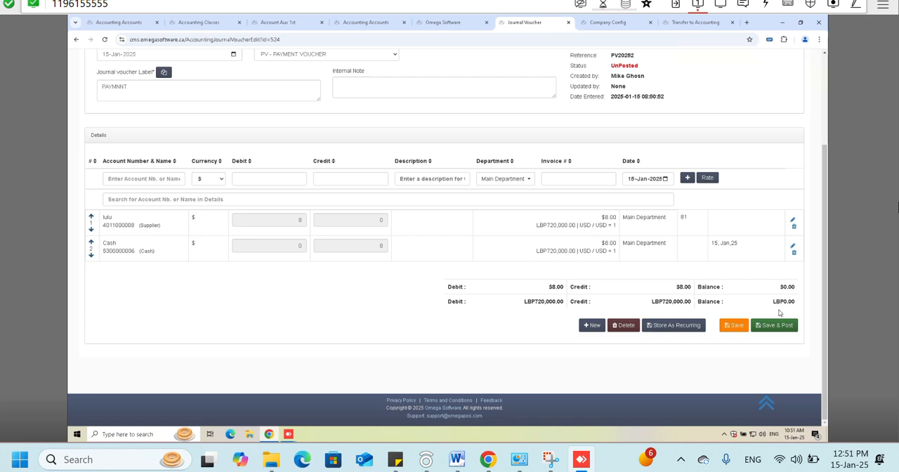
left_click(773, 325)
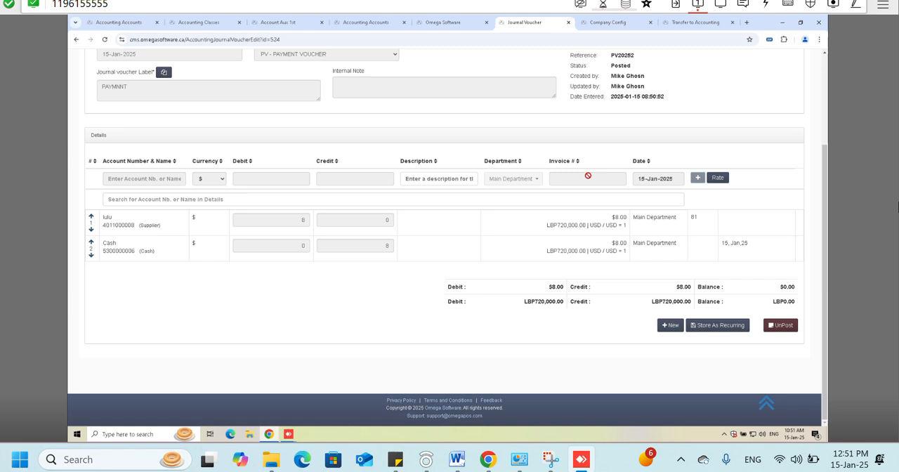
scroll(588, 176, "up", 3)
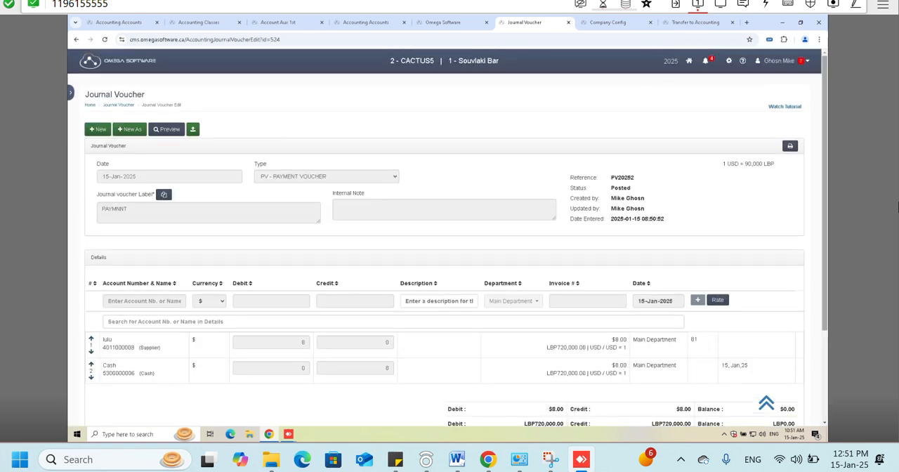
left_click(729, 62)
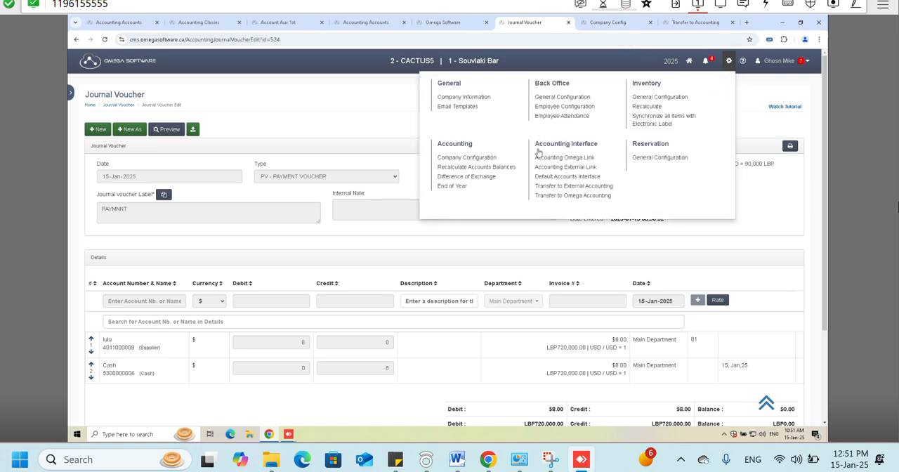
left_click(279, 93)
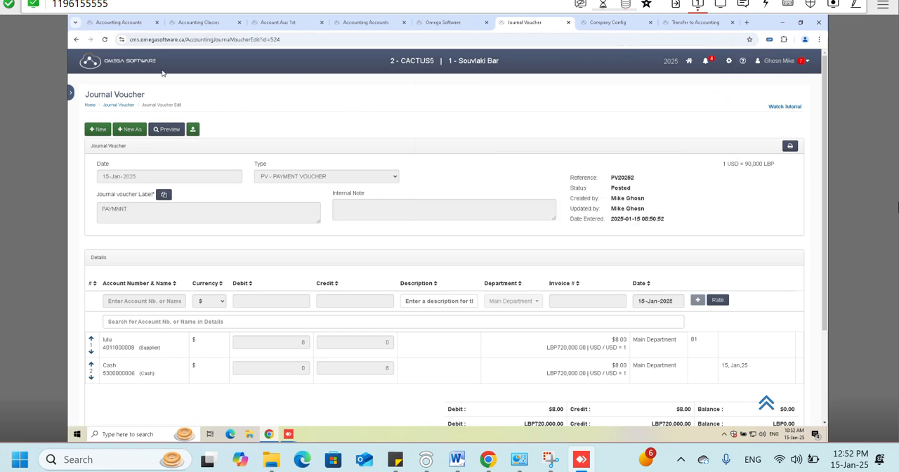
left_click(70, 92)
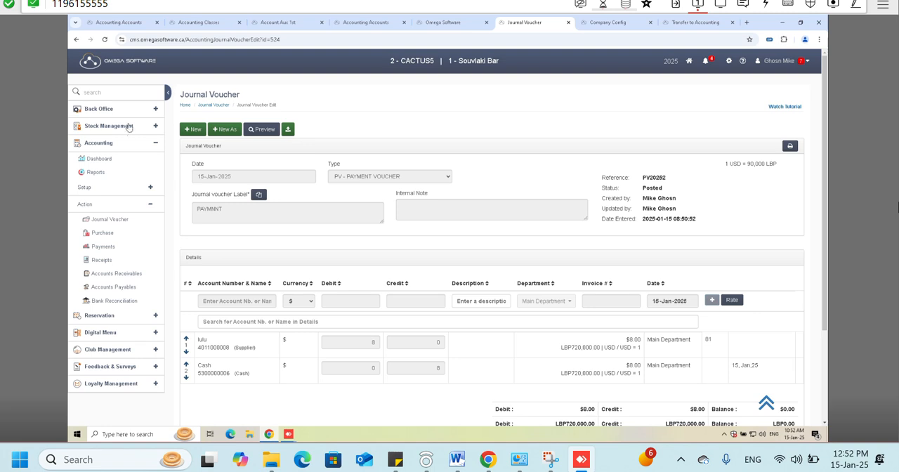
left_click(138, 146)
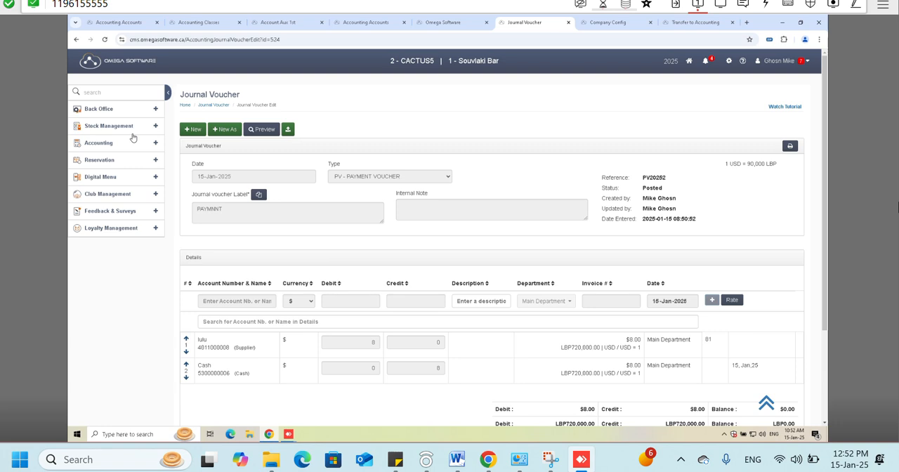
- Leave the voucher for the Accounting Omega Link settings and show the currency links
left_click(728, 60)
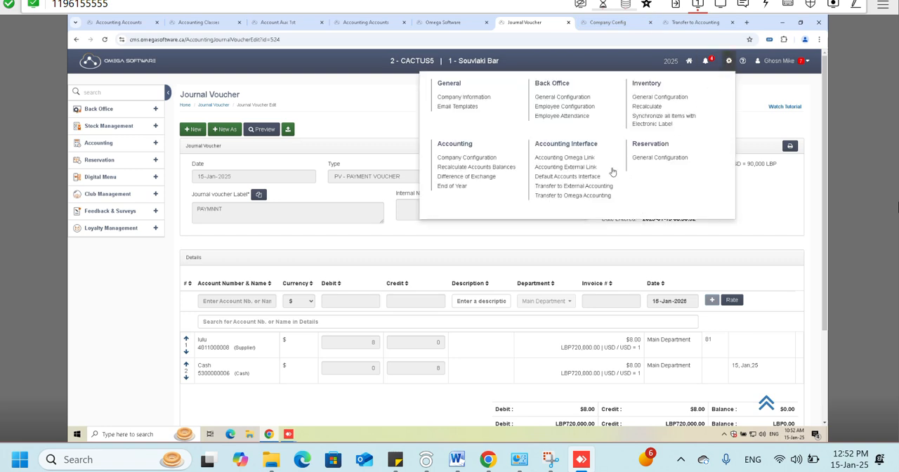
left_click(560, 159)
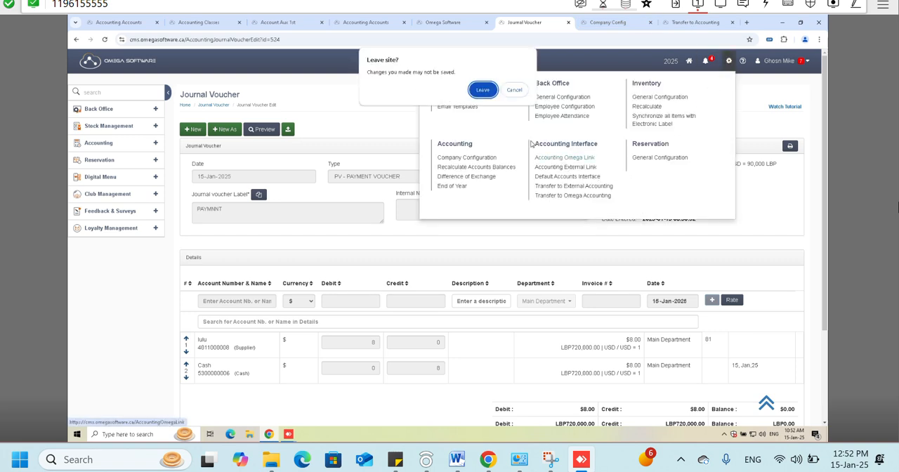
left_click(483, 90)
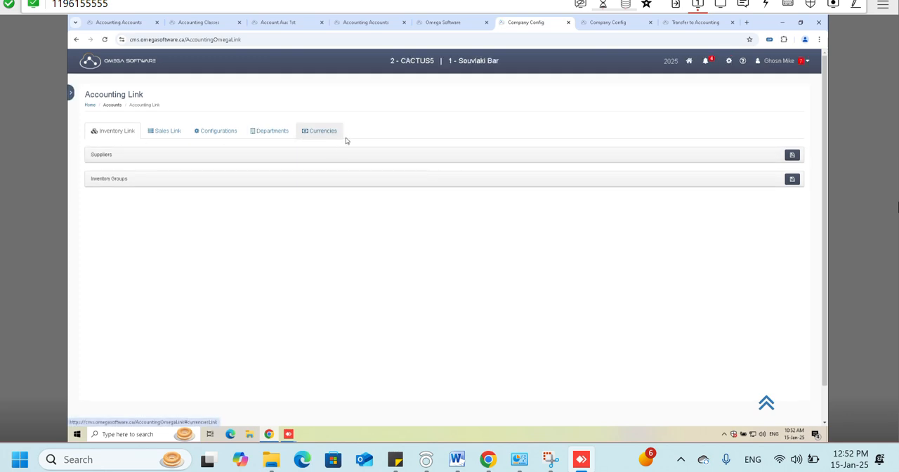
left_click(313, 136)
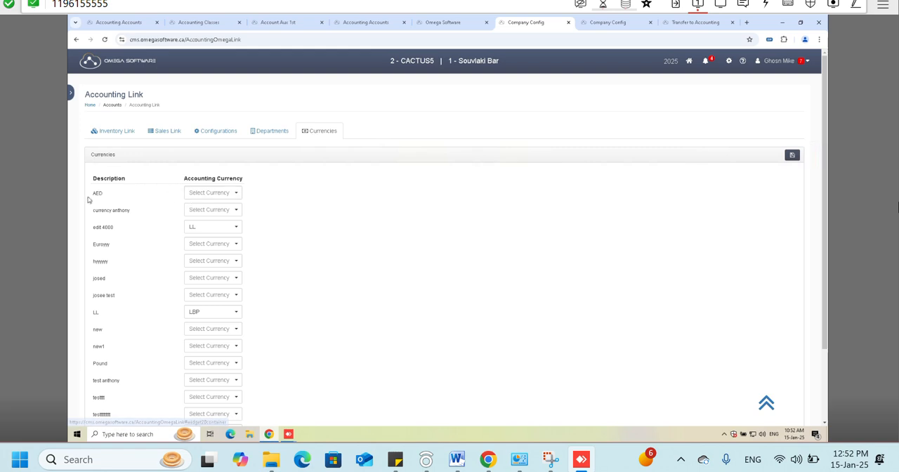
- Link the AED currency to the accounting currency AED and check the remaining currency links
left_click(214, 192)
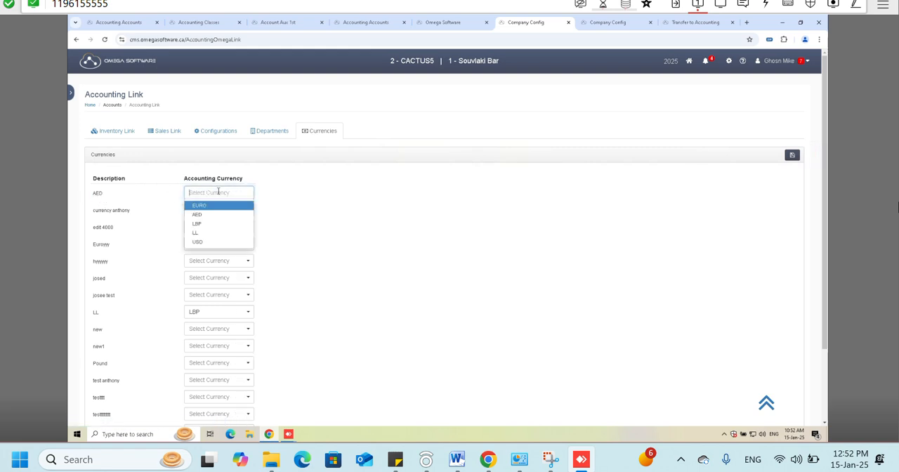
double_click(96, 194)
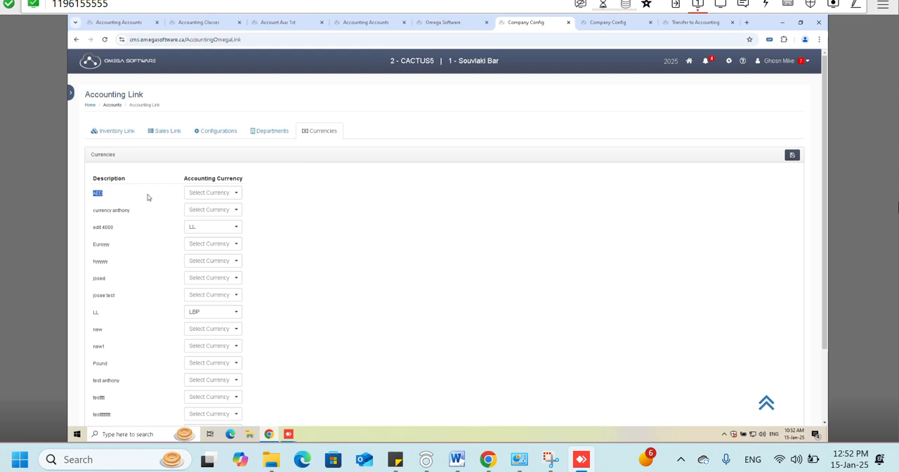
left_click(211, 197)
left_click(203, 218)
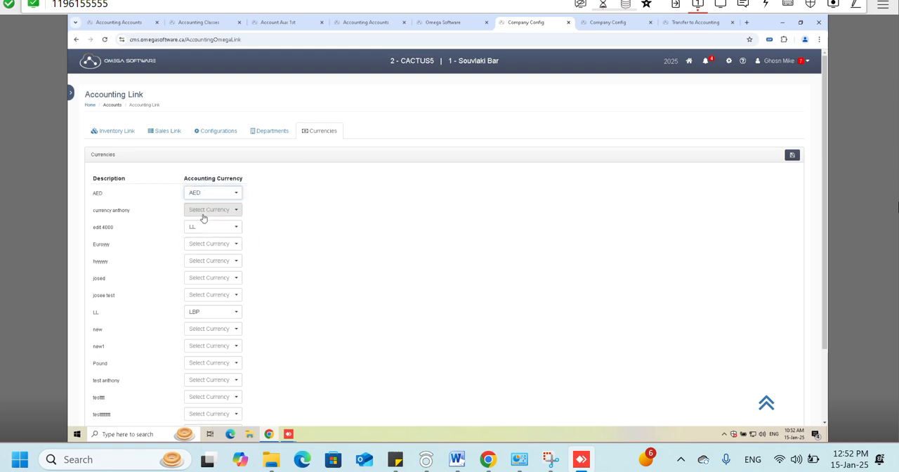
scroll(193, 291, "down", 2)
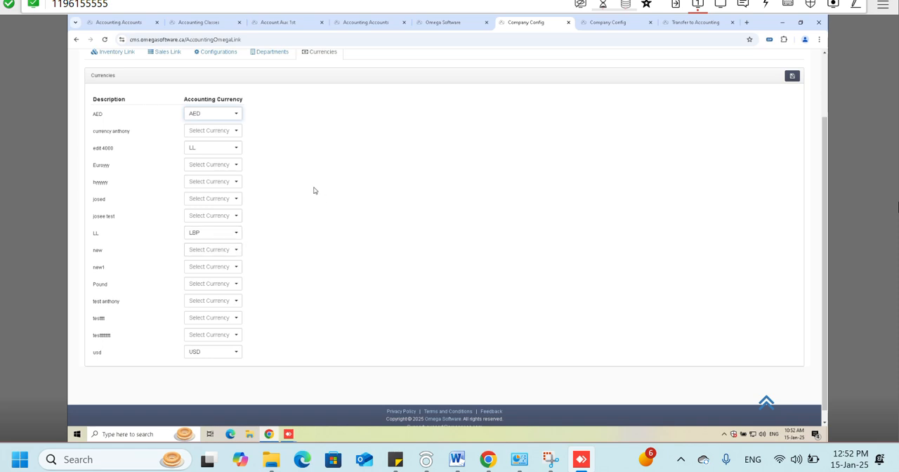
scroll(314, 190, "up", 2)
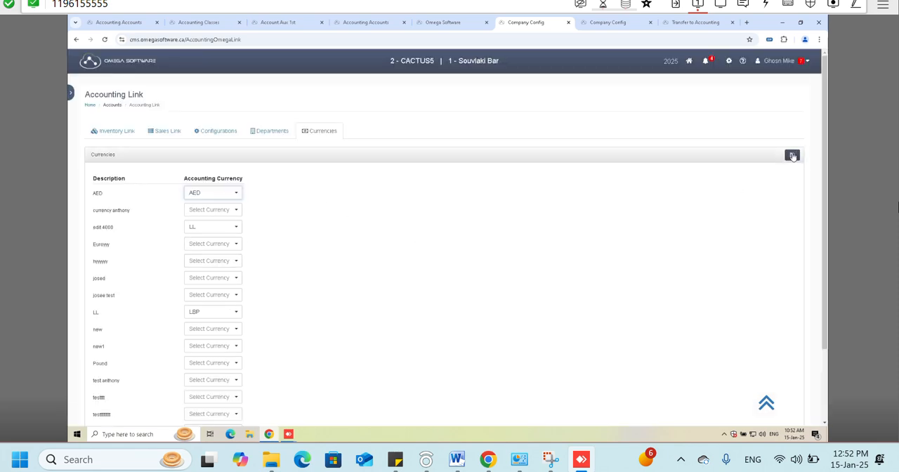
- Examine the department links, with their descriptions and department numbers
left_click(273, 136)
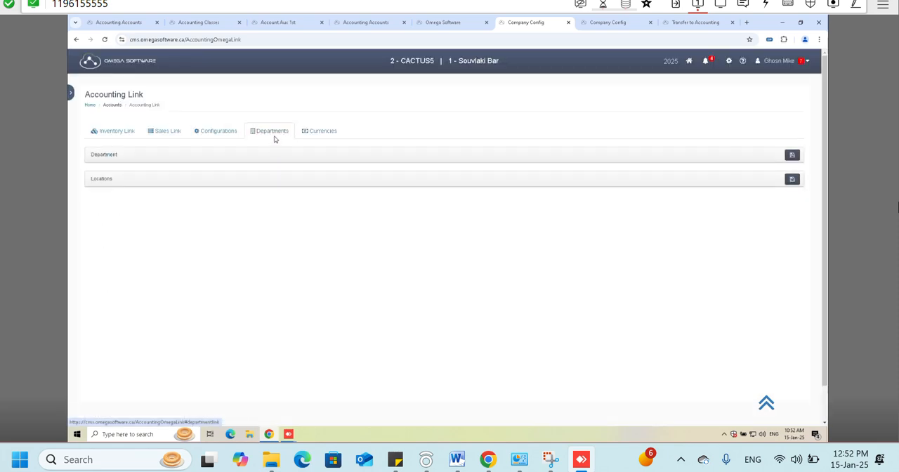
left_click(243, 156)
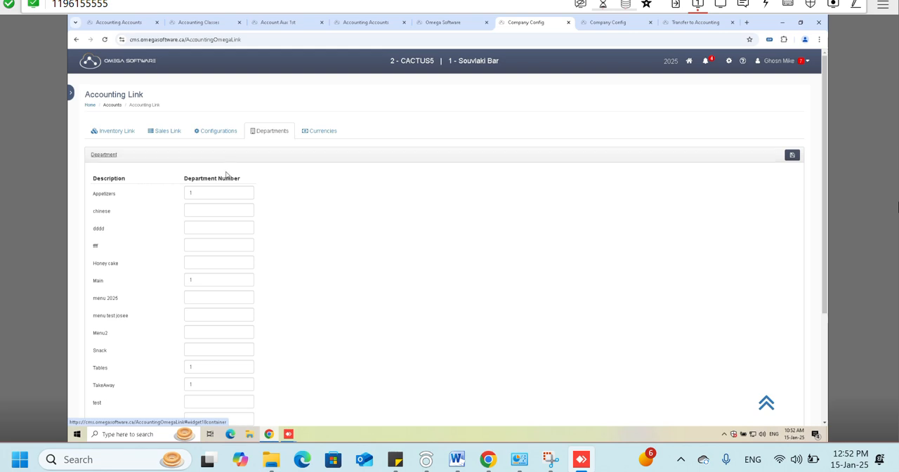
left_click(217, 132)
left_click(251, 136)
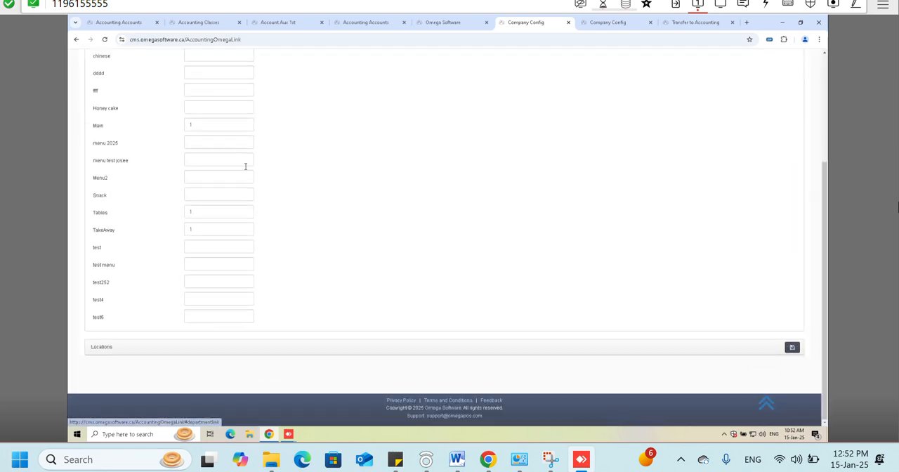
double_click(108, 179)
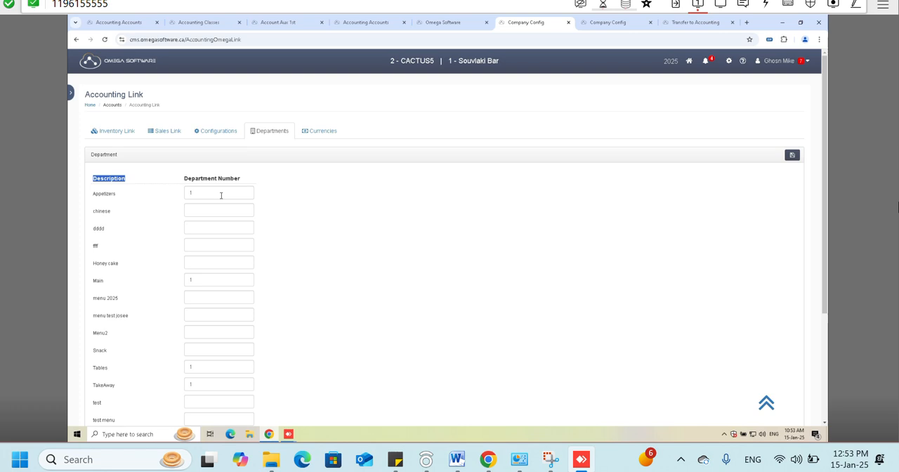
- Open the list of accounting sub-departments in the Accounting setup to check their numbers
scroll(221, 195, "down", 3)
scroll(166, 89, "up", 3)
left_click(71, 93)
scroll(104, 76, "down", 1)
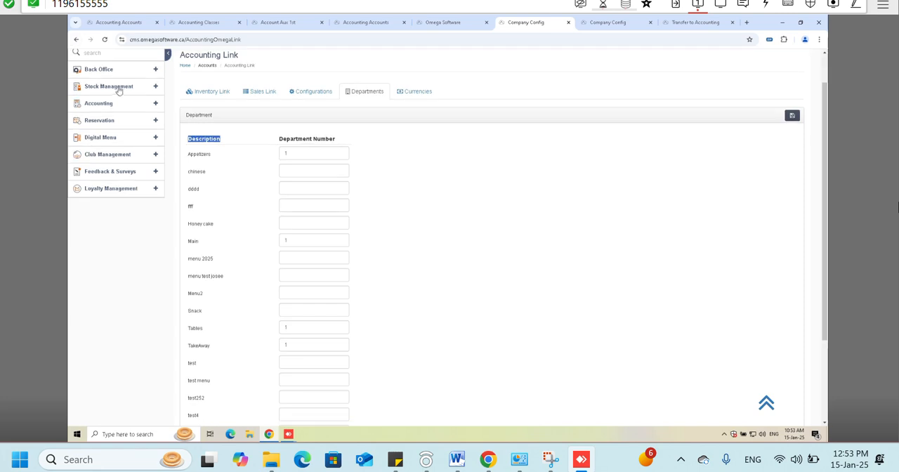
left_click(138, 109)
left_click(135, 151)
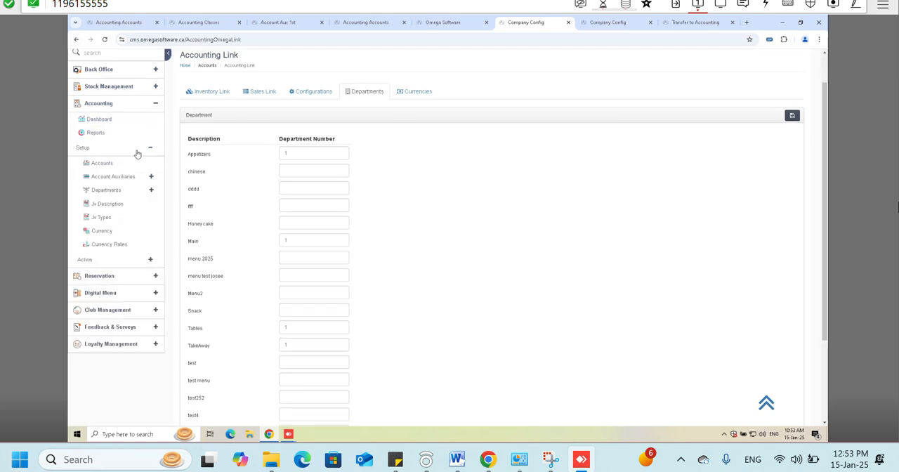
left_click(133, 191)
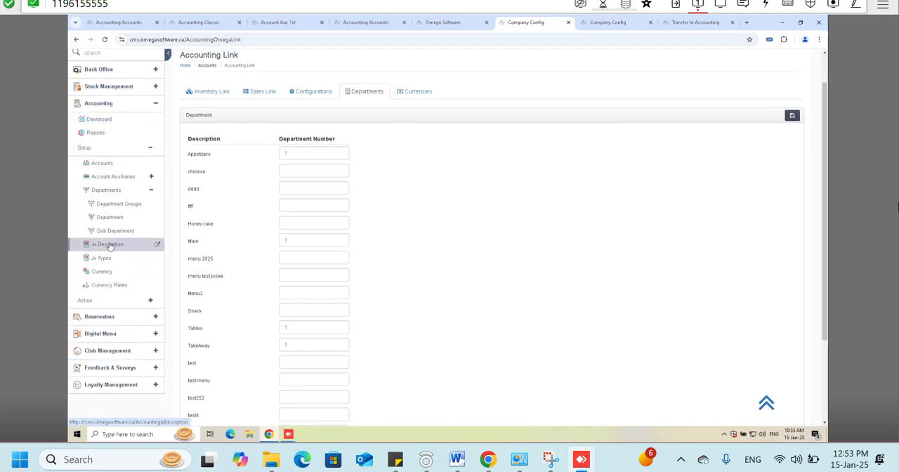
left_click(109, 236)
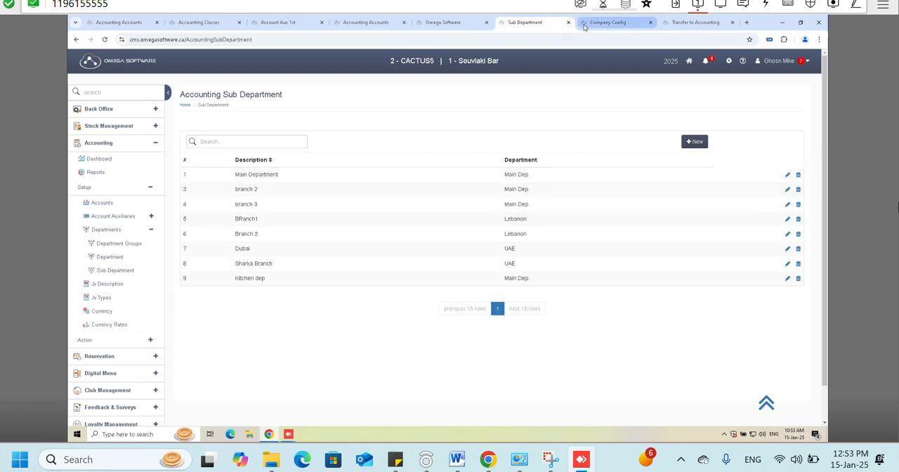
- Return to the Accounting Omega Link settings and review the department links
left_click(727, 63)
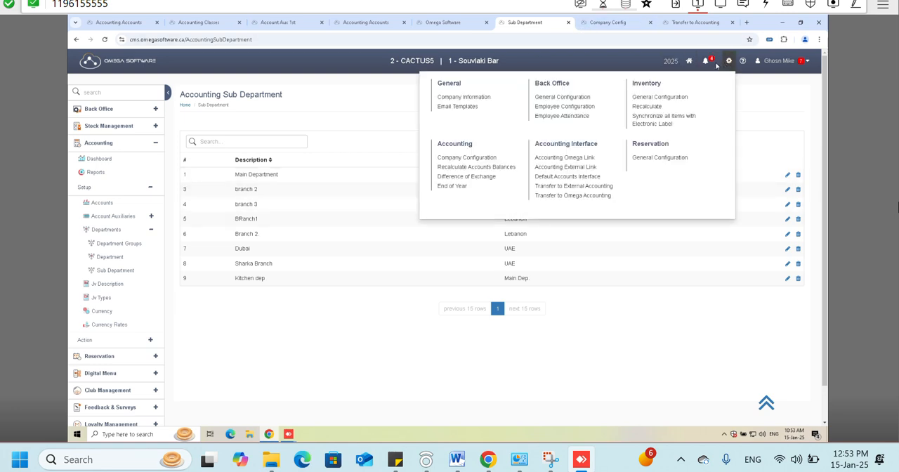
left_click(543, 157)
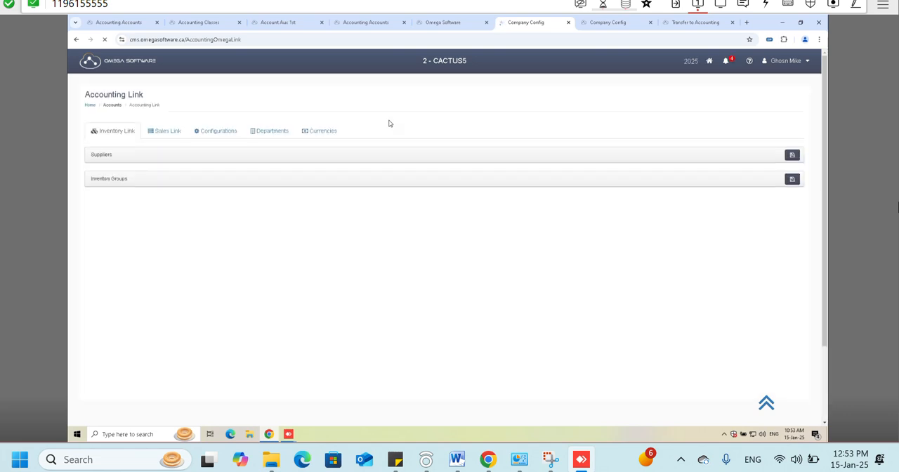
scroll(389, 122, "down", 1)
left_click(273, 97)
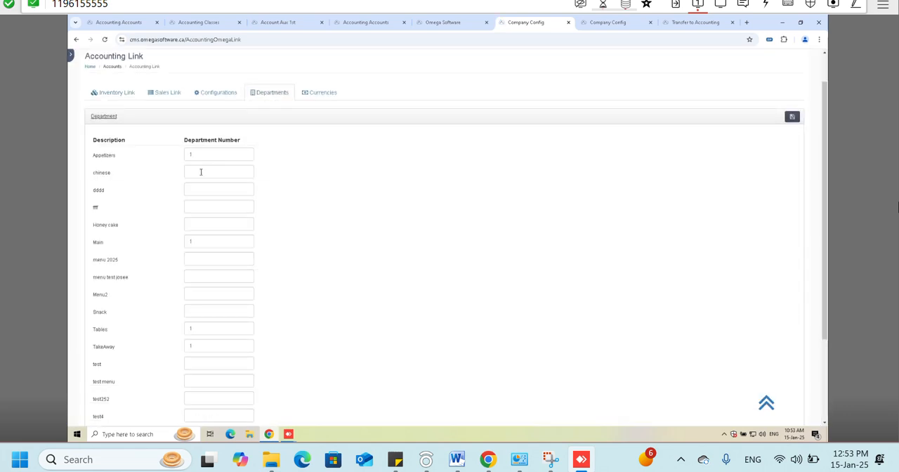
left_click(200, 172)
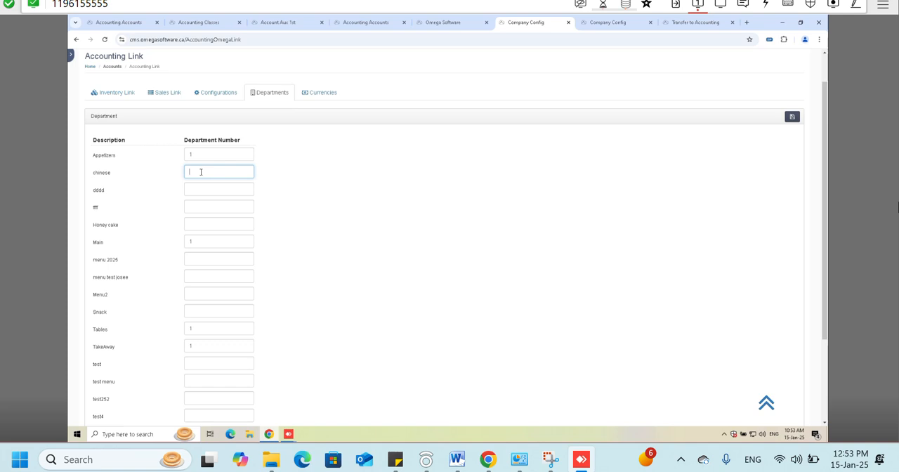
scroll(200, 171, "down", 3)
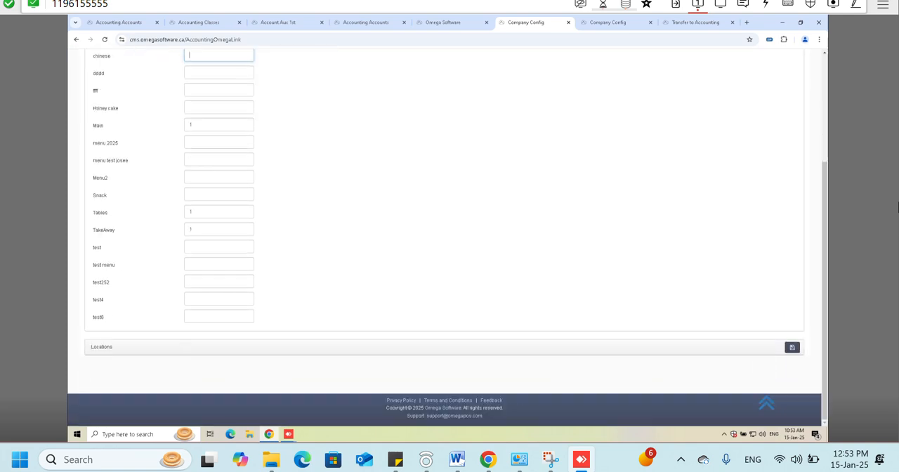
- For the OmegaPOS branch's locations, set the department number to 1 for Main Downtown and 9 for POS LOCATION
left_click(199, 357)
scroll(199, 353, "down", 1)
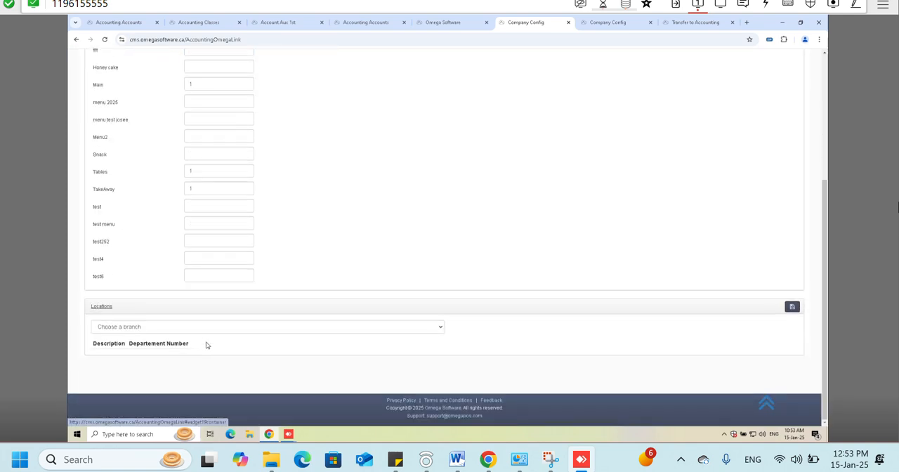
left_click(213, 329)
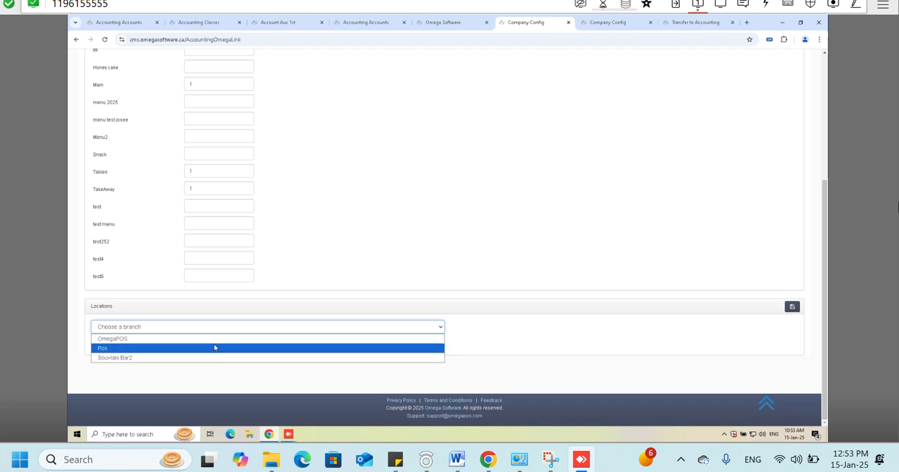
left_click(217, 342)
scroll(217, 342, "down", 1)
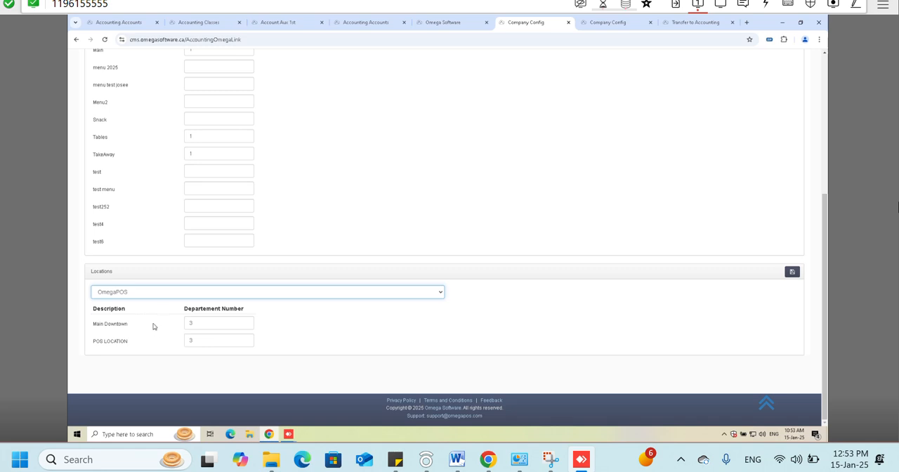
left_click_drag(209, 322, 145, 322)
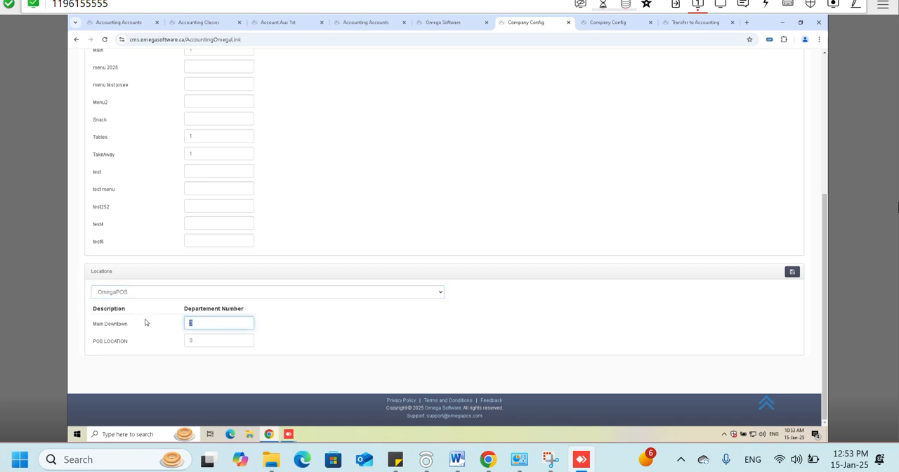
double_click(199, 337)
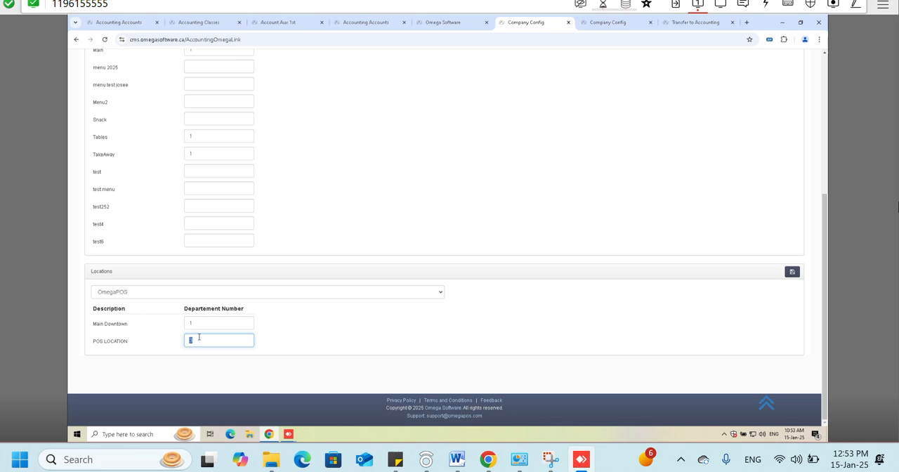
type("9")
- Expand the purchase and sales configurations of the accounting link, and set Transfer Sales to Transfer as unPosted
scroll(215, 336, "up", 3)
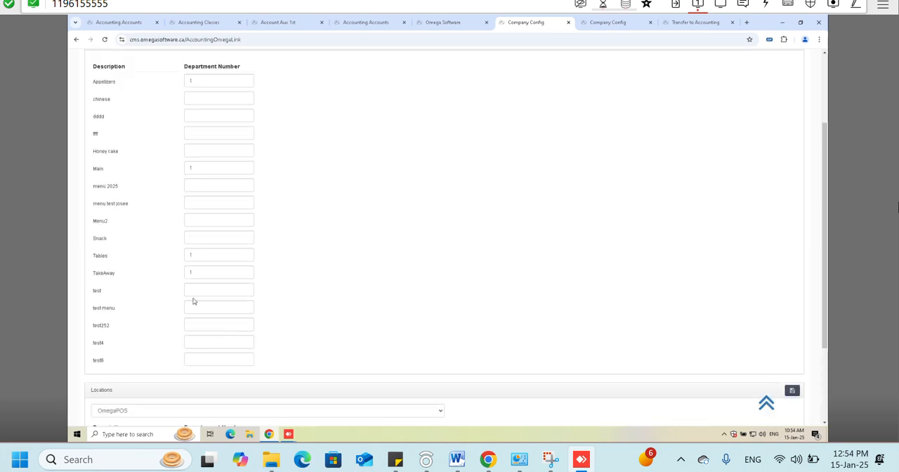
left_click(195, 132)
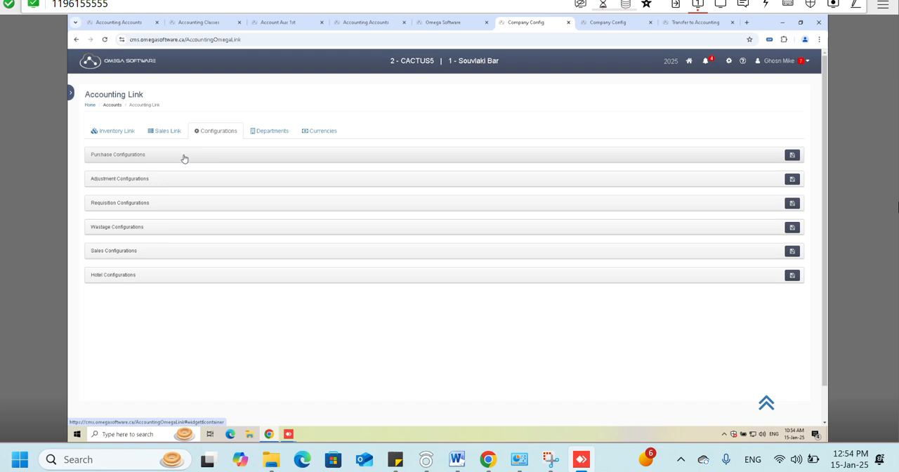
left_click(184, 157)
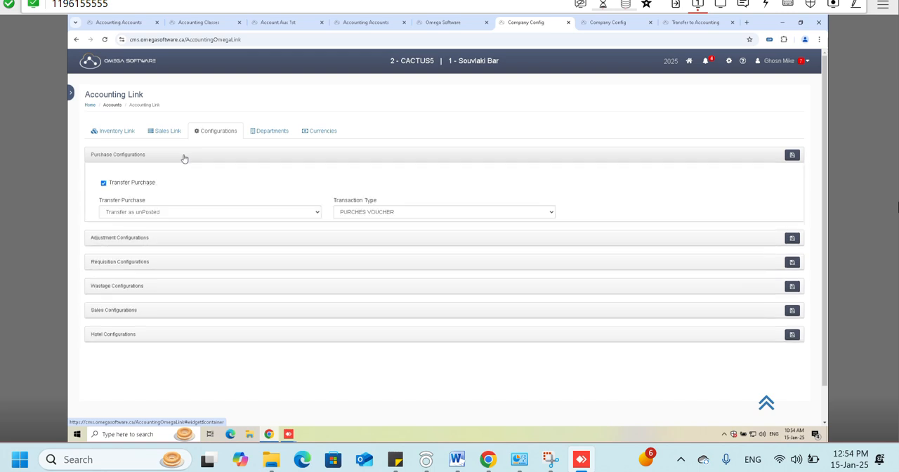
left_click(294, 325)
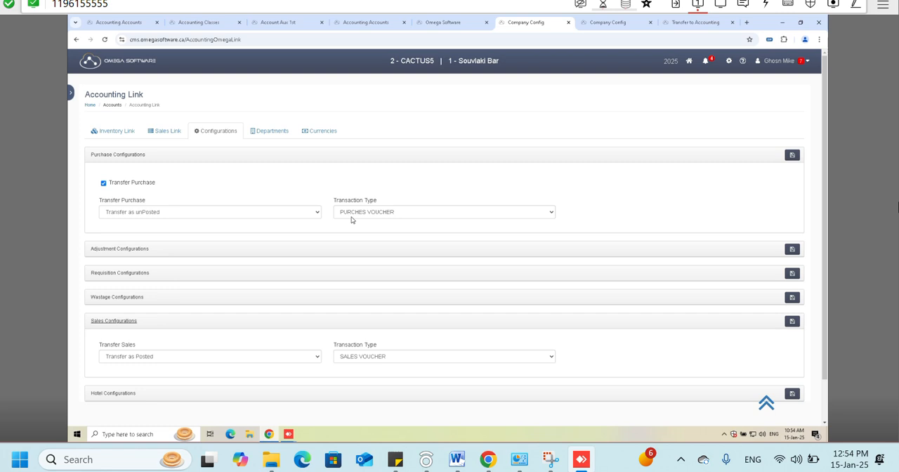
left_click(120, 360)
left_click(140, 375)
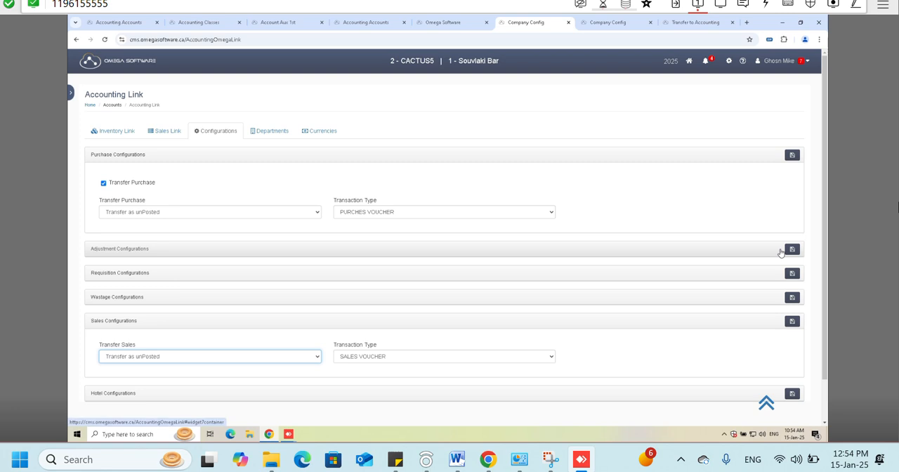
- Switch to the inventory links and expand the Suppliers section
left_click(117, 133)
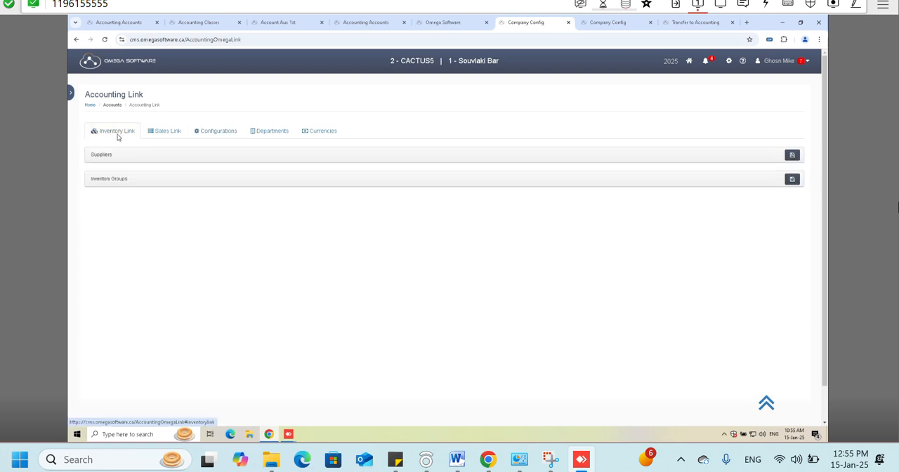
left_click(158, 132)
left_click(129, 132)
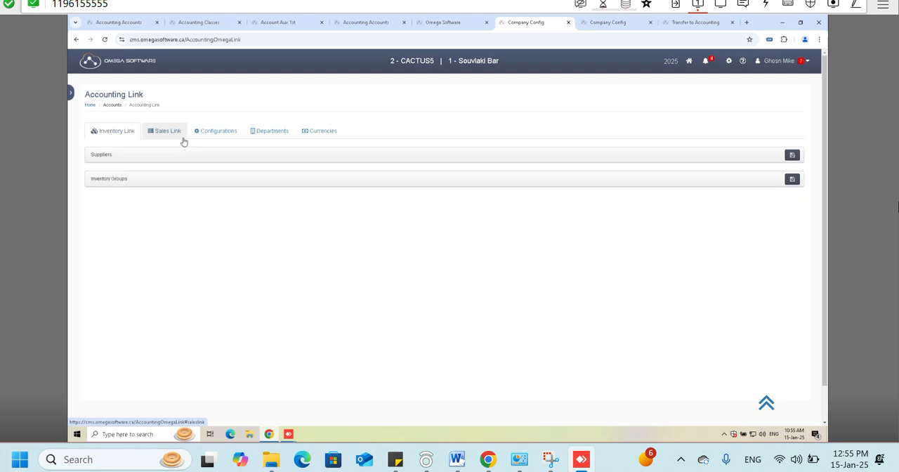
left_click(169, 132)
left_click(126, 132)
left_click(121, 153)
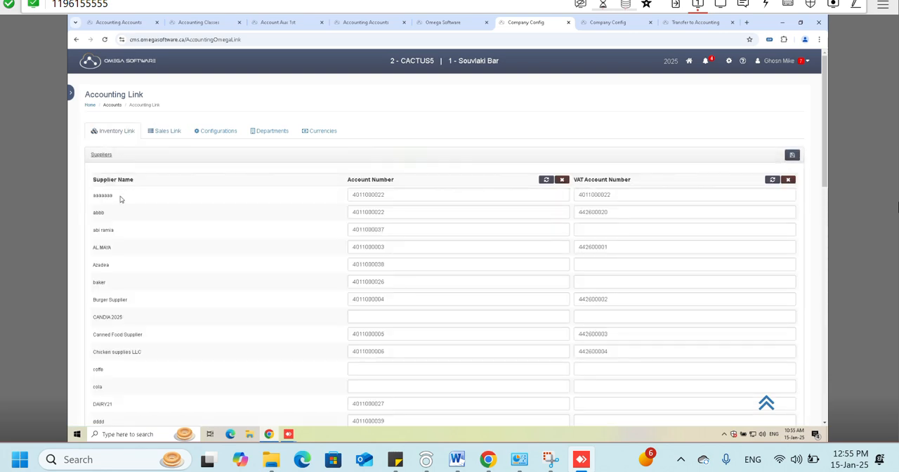
- Examine the supplier list with its account and VAT account columns, looking for suppliers without a linked account
scroll(123, 189, "down", 1)
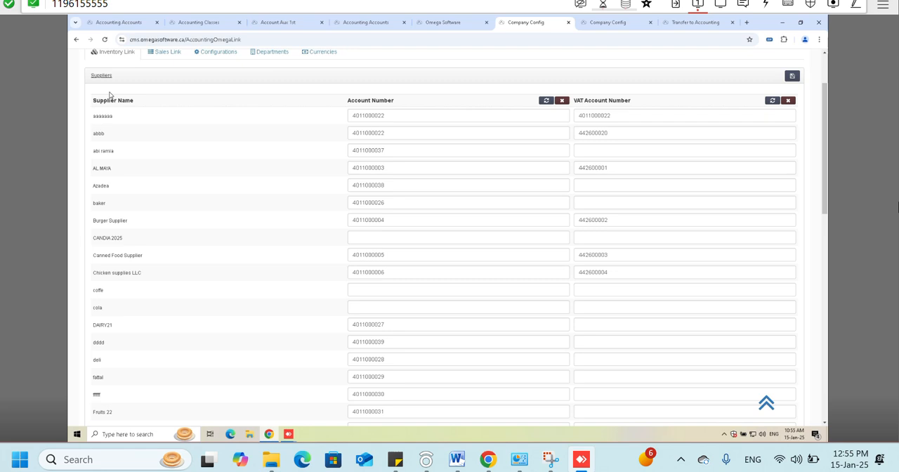
right_click(94, 133)
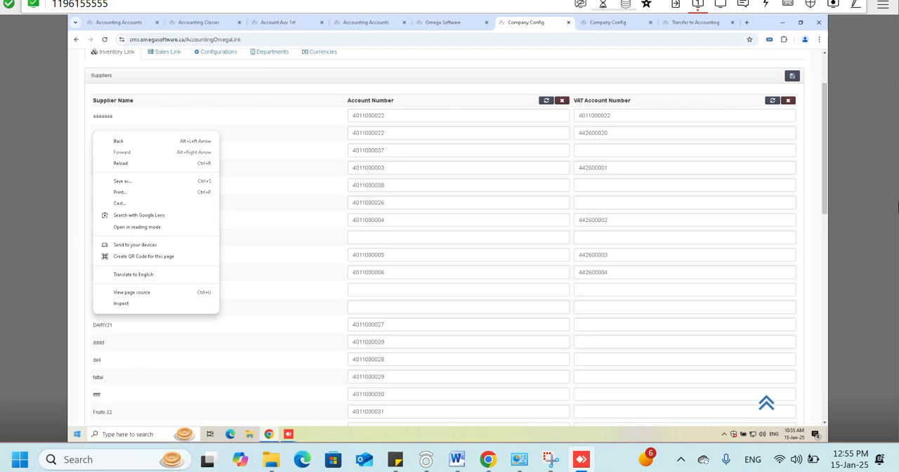
left_click(300, 185)
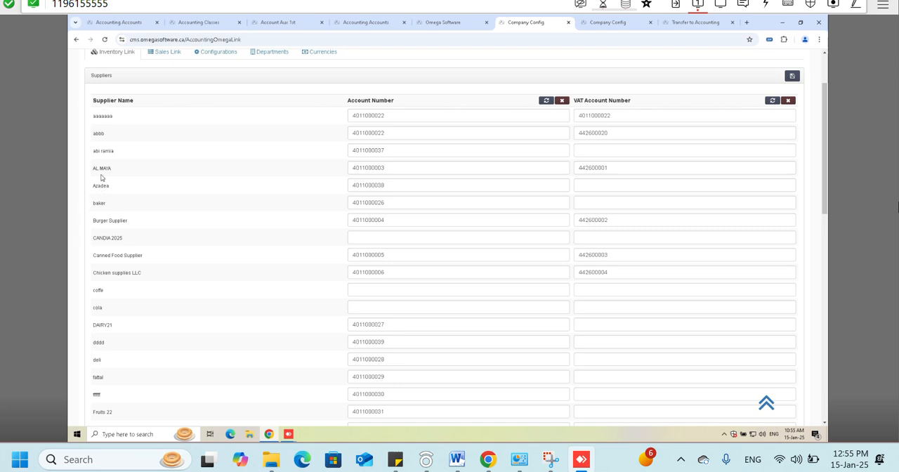
left_click_drag(349, 100, 404, 107)
triple_click(588, 102)
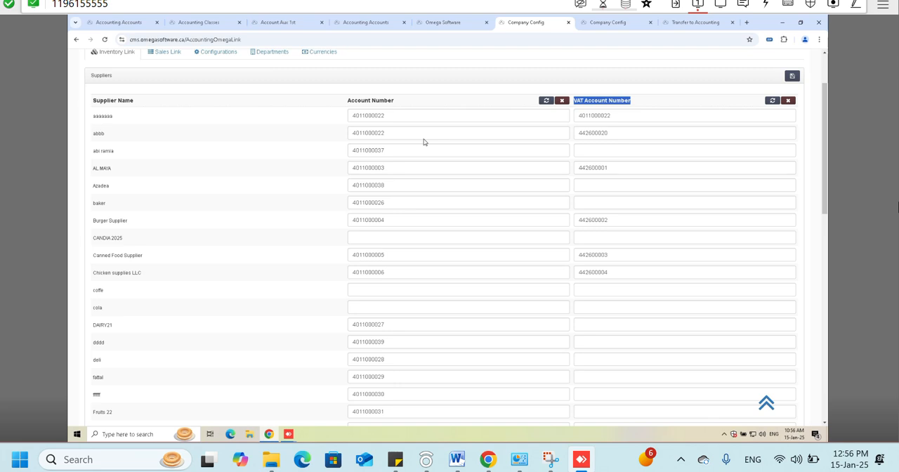
left_click_drag(92, 291, 103, 293)
scroll(110, 315, "down", 6)
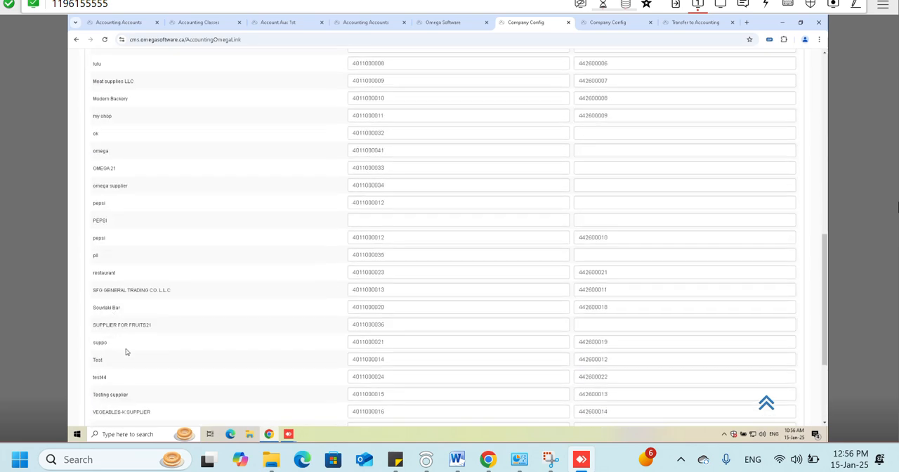
scroll(130, 360, "up", 3)
scroll(130, 360, "up", 4)
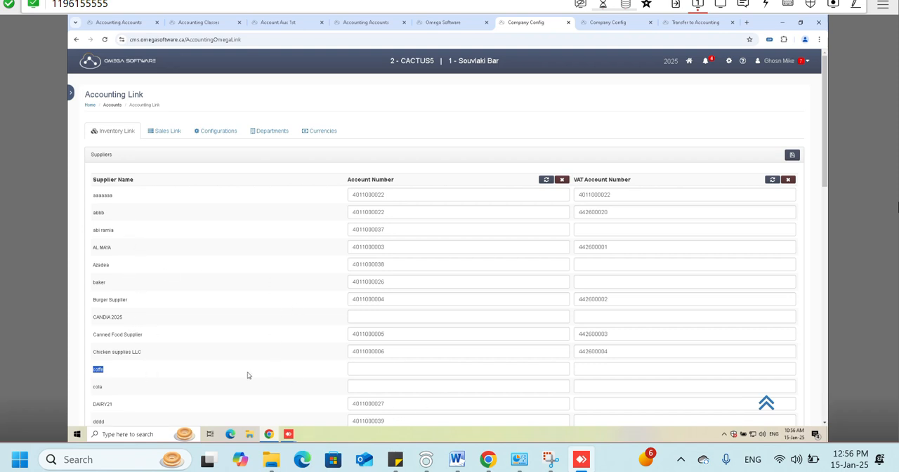
- Search the accounts for "OME" and link the supplier coffe to the omega account
left_click(387, 367)
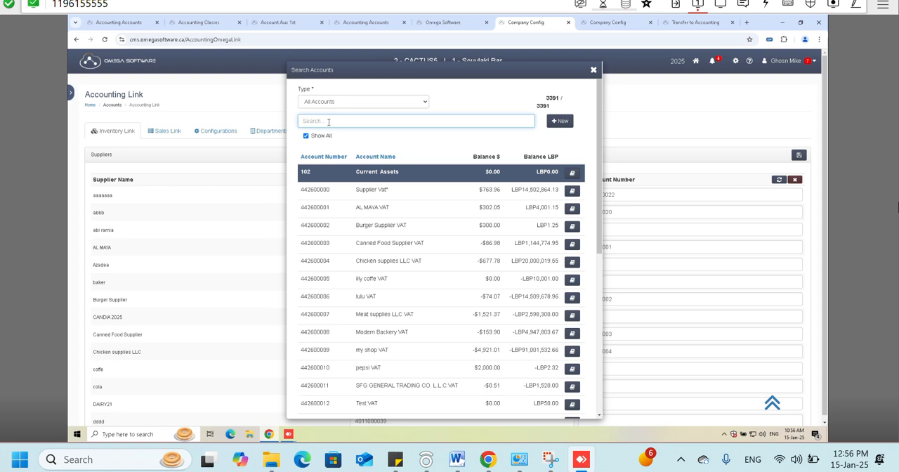
type("OMBFG")
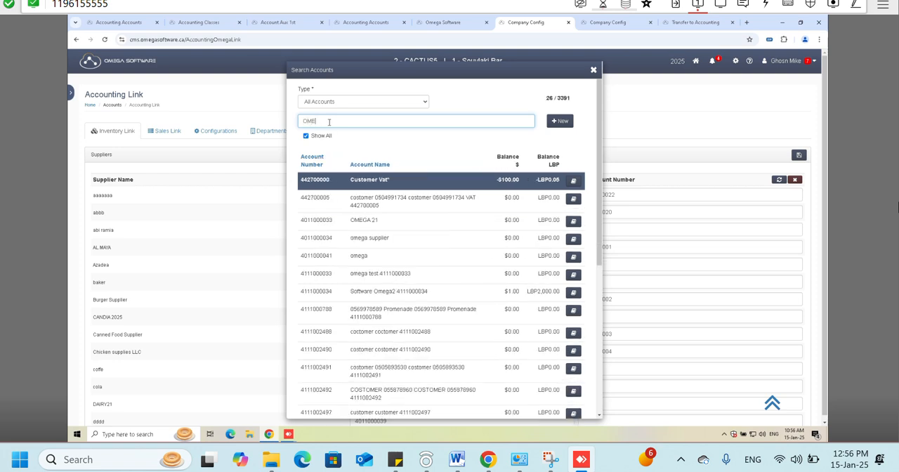
key("BackSpace")
key("BackSpace")
type("E")
left_click(371, 255)
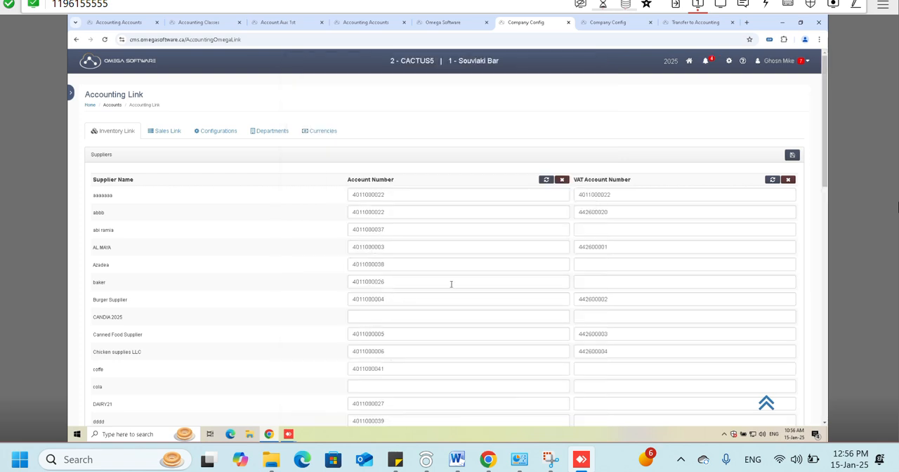
- Auto-generate a different account for each record in the suppliers' Account Number column, confirming with YES
left_click(547, 179)
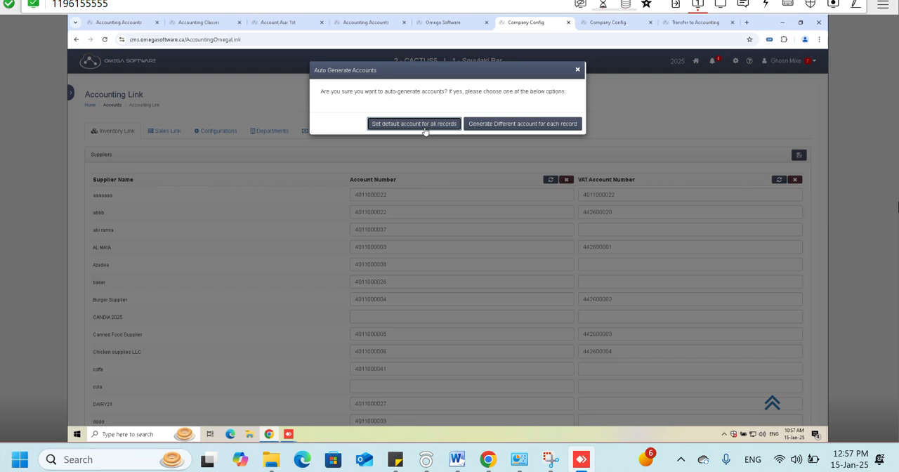
left_click(508, 124)
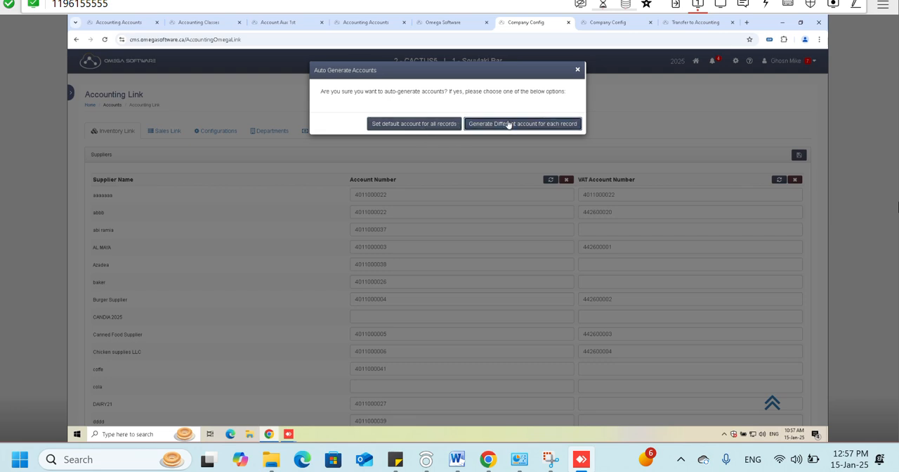
type("YES")
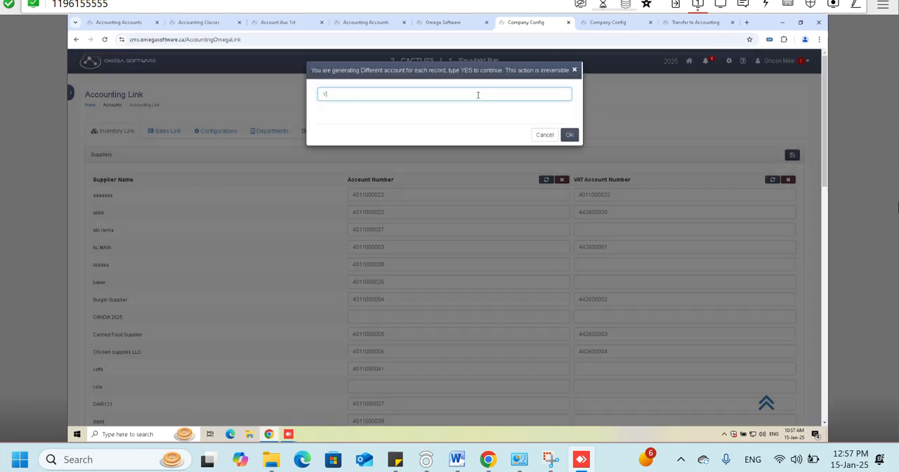
left_click(568, 135)
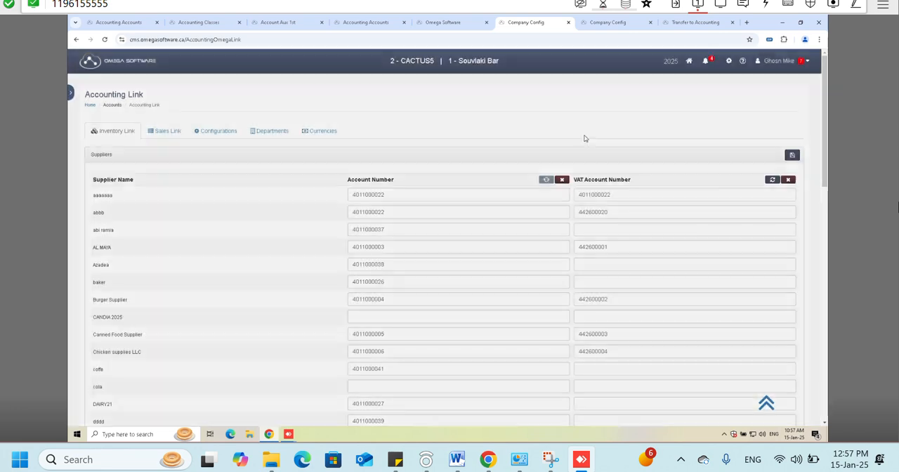
- Review the supplier list for the newly generated account numbers
scroll(381, 316, "down", 10)
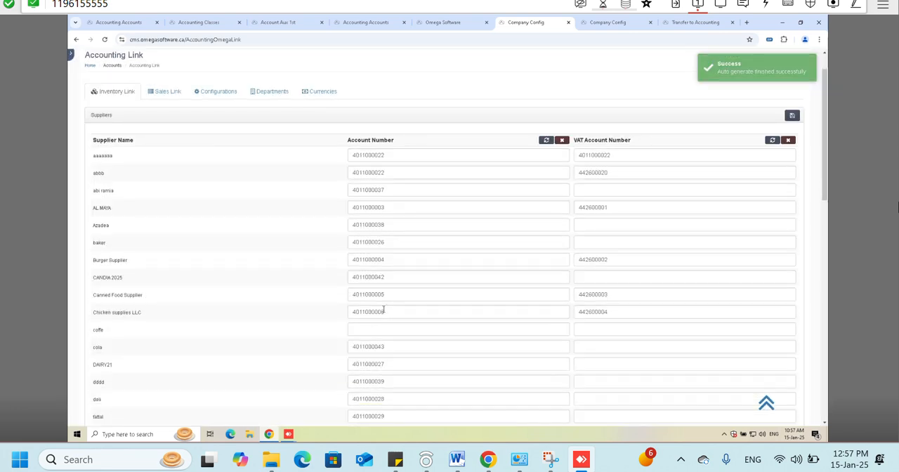
scroll(401, 295, "up", 4)
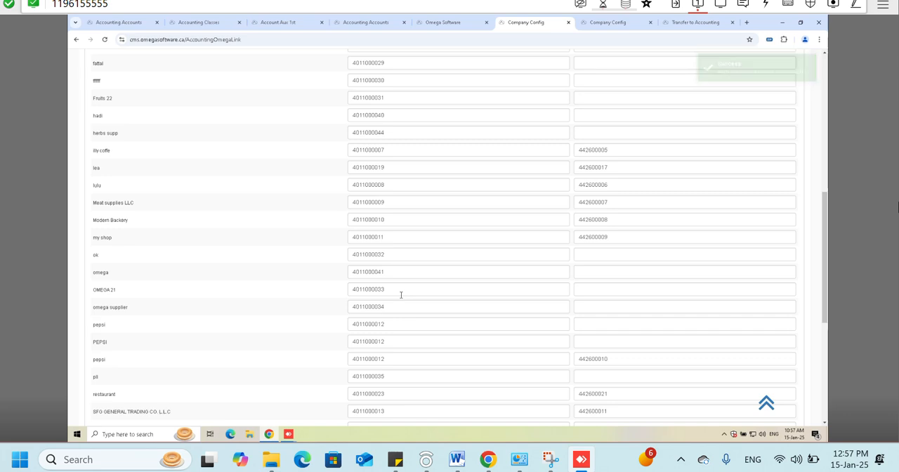
scroll(700, 223, "up", 1)
scroll(700, 224, "up", 6)
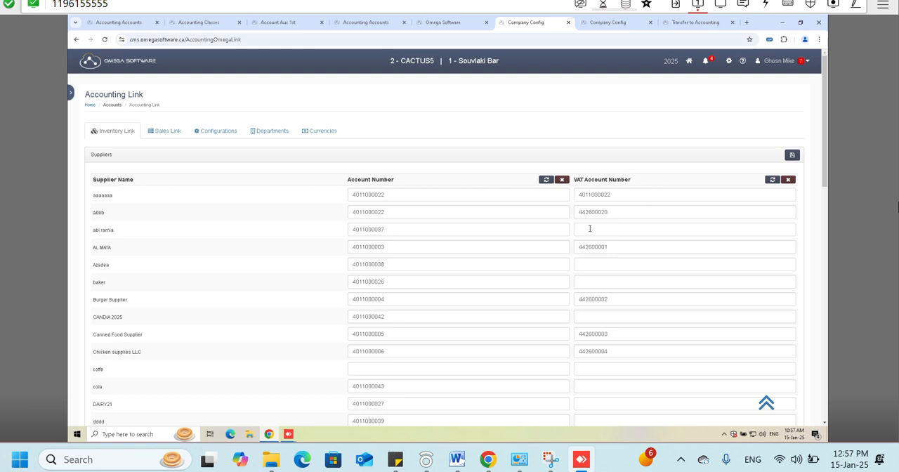
- Show the auto-generate options for the suppliers' VAT Account Number column, close them without applying one, and look through the supplier list
left_click(771, 180)
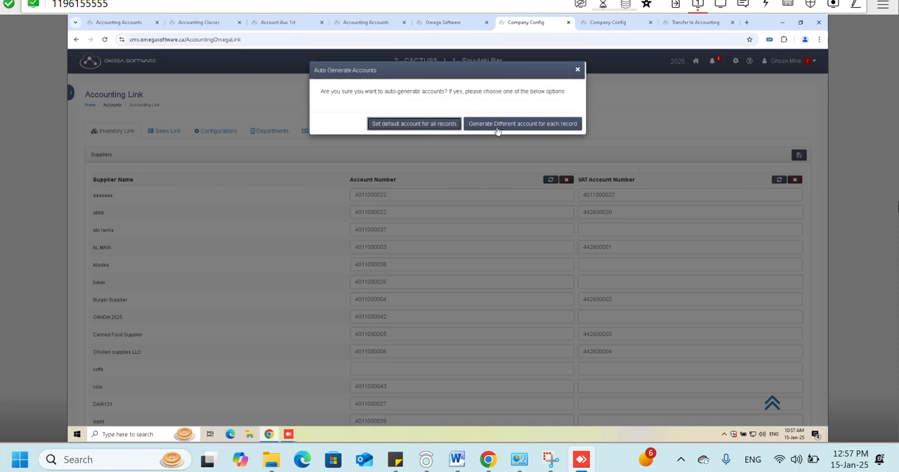
left_click(577, 70)
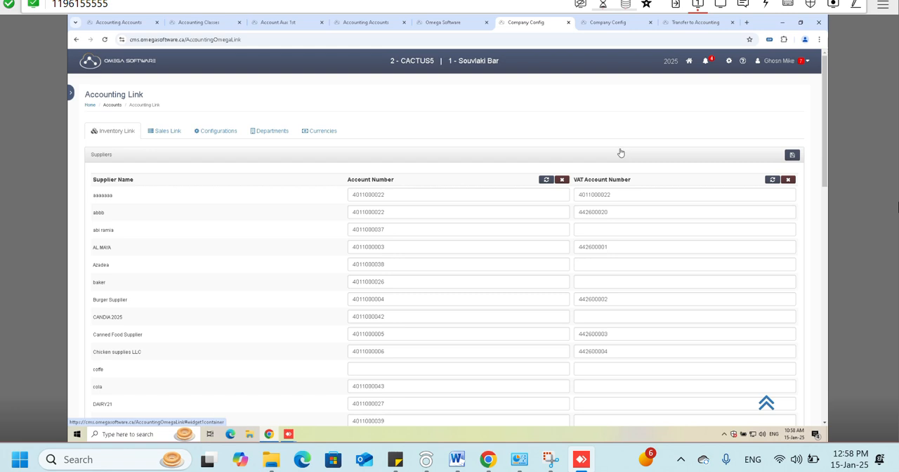
scroll(620, 152, "down", 8)
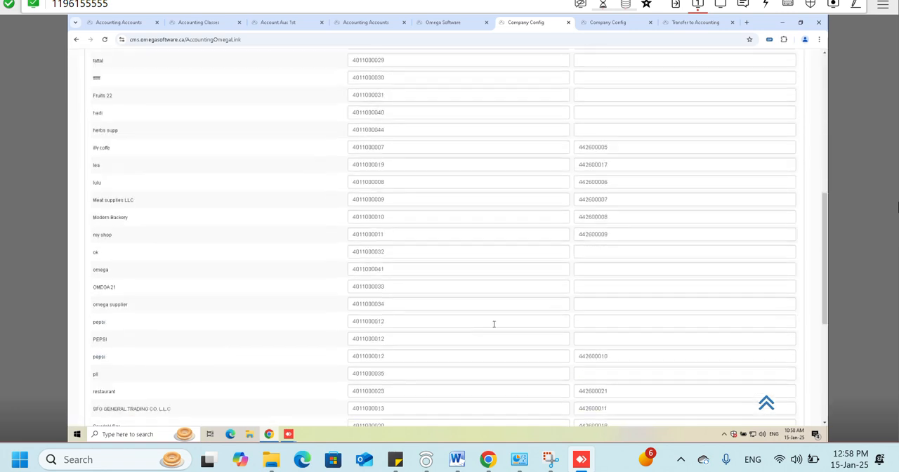
scroll(396, 306, "up", 6)
scroll(303, 255, "up", 3)
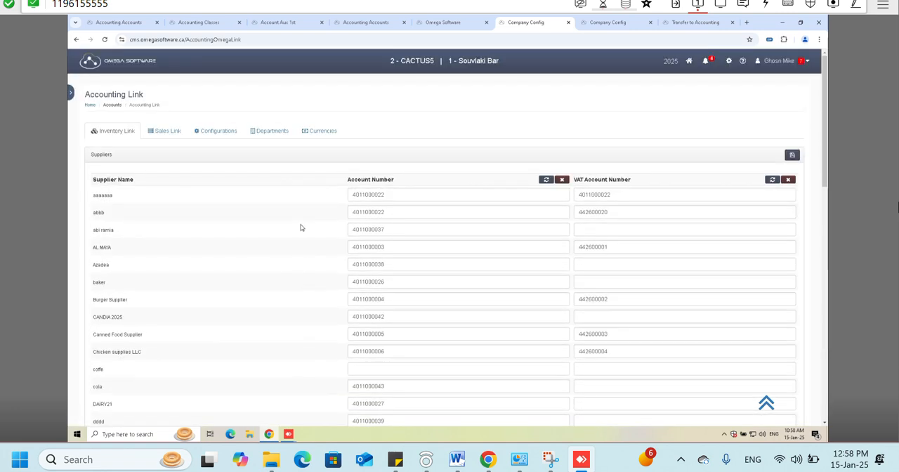
- Collapse Suppliers, expand Inventory Groups and look through the groups with their Revenue and Expense Account columns
left_click(162, 165)
left_click(127, 186)
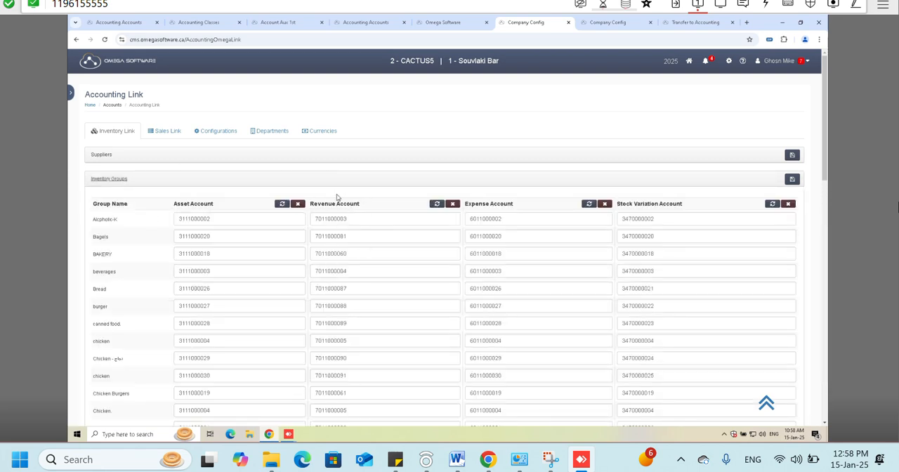
left_click_drag(361, 204, 312, 204)
left_click_drag(512, 205, 463, 206)
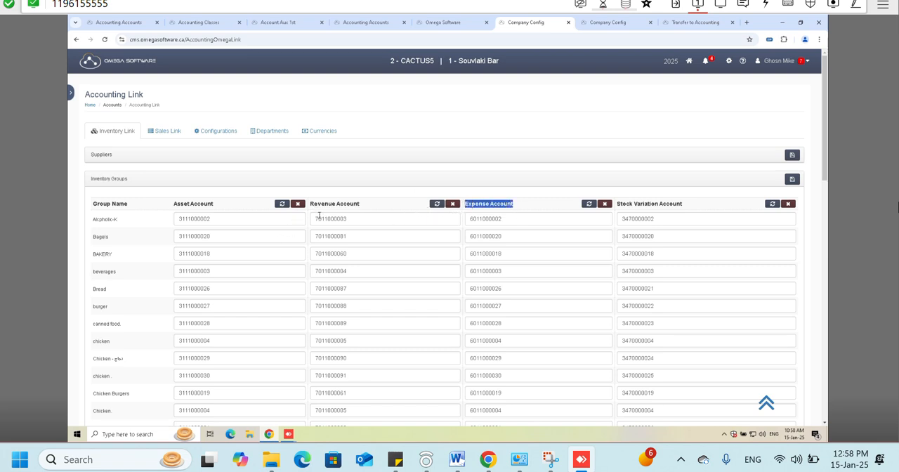
left_click_drag(360, 205, 309, 204)
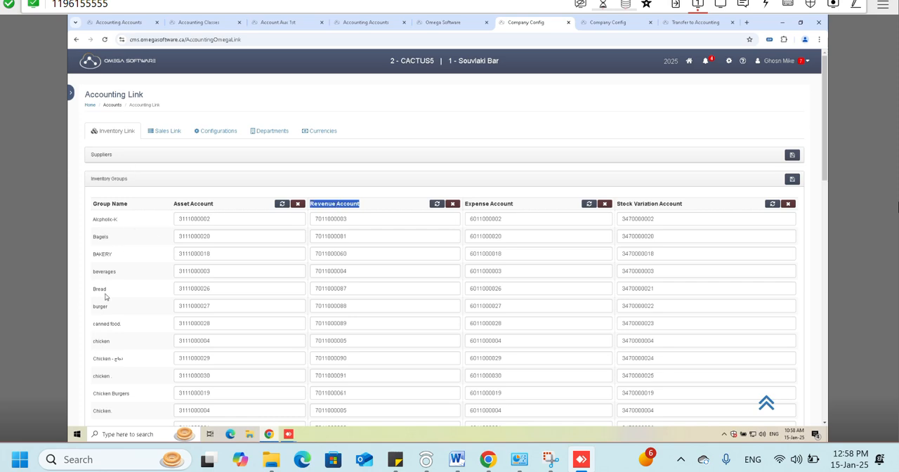
scroll(111, 221, "down", 15)
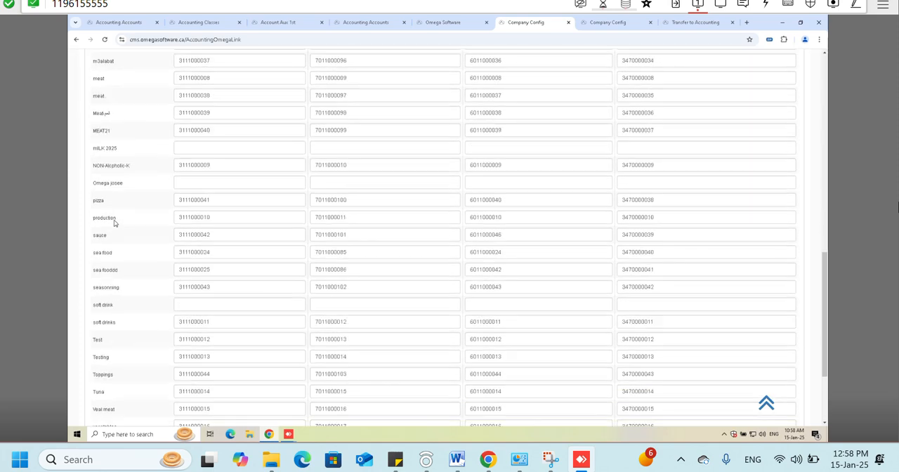
scroll(115, 223, "up", 15)
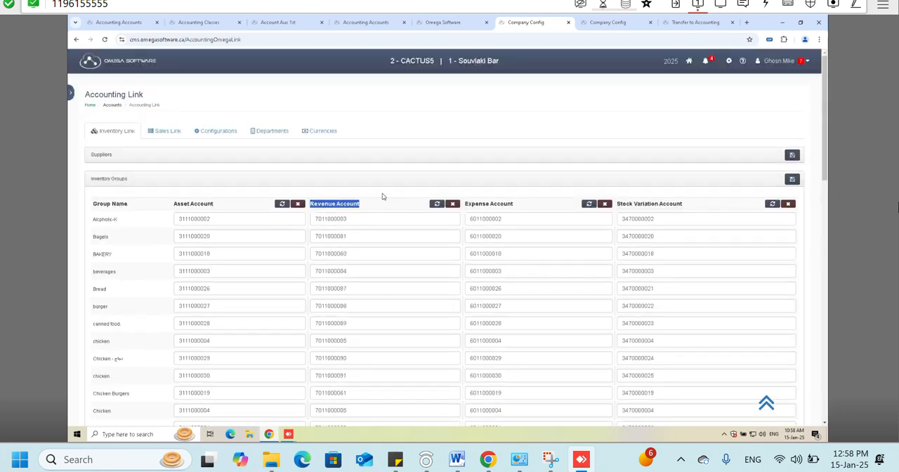
- Examine the inventory groups' Expense, Revenue, Asset and Stock Variation Account columns one by one
left_click(490, 204)
triple_click(490, 204)
triple_click(369, 204)
triple_click(489, 205)
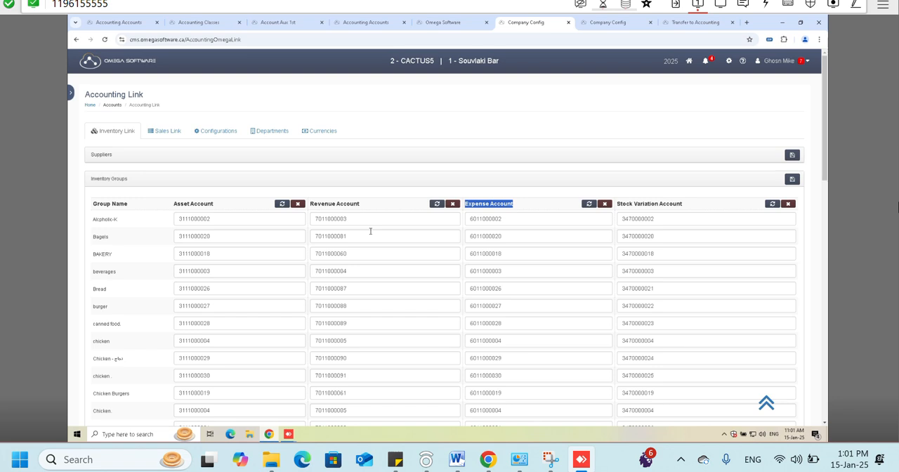
double_click(202, 203)
left_click_drag(617, 203, 633, 203)
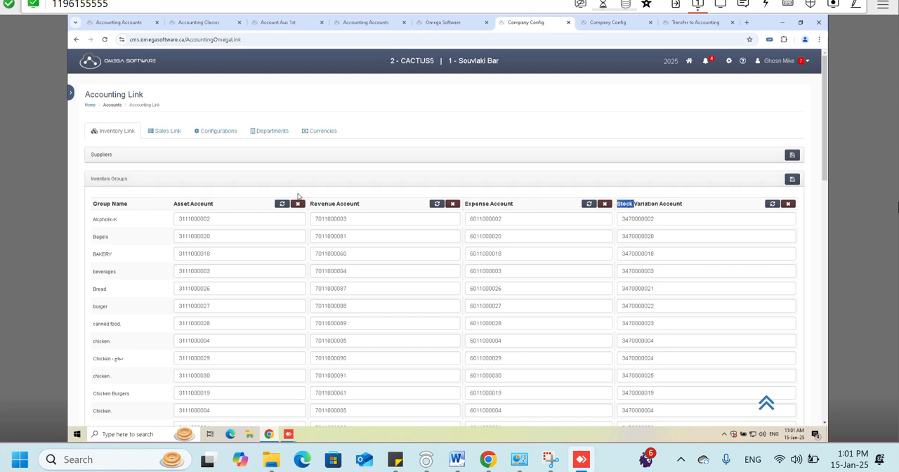
triple_click(667, 203)
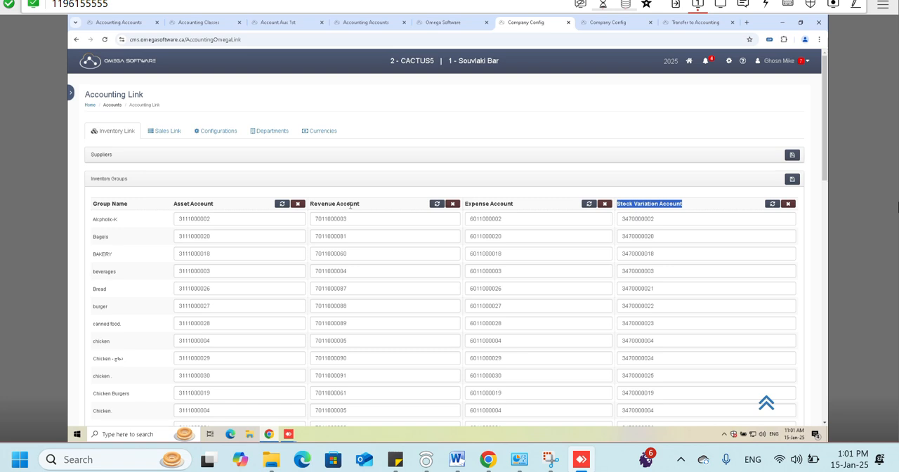
triple_click(191, 204)
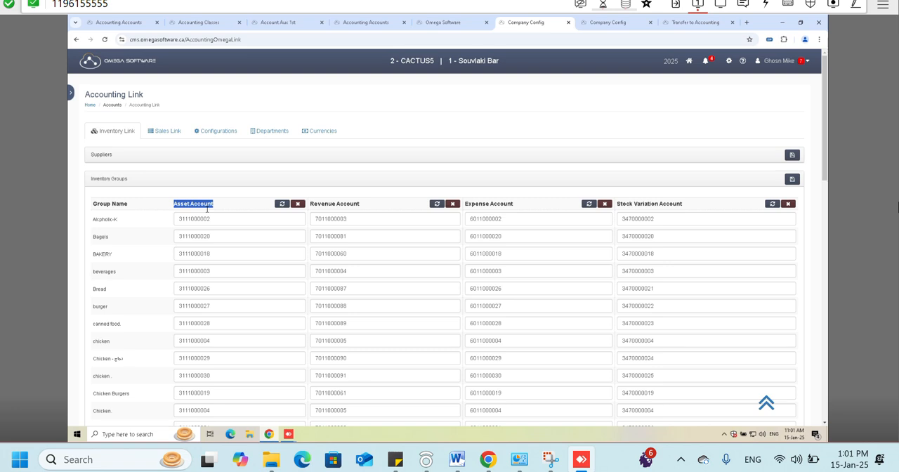
triple_click(631, 202)
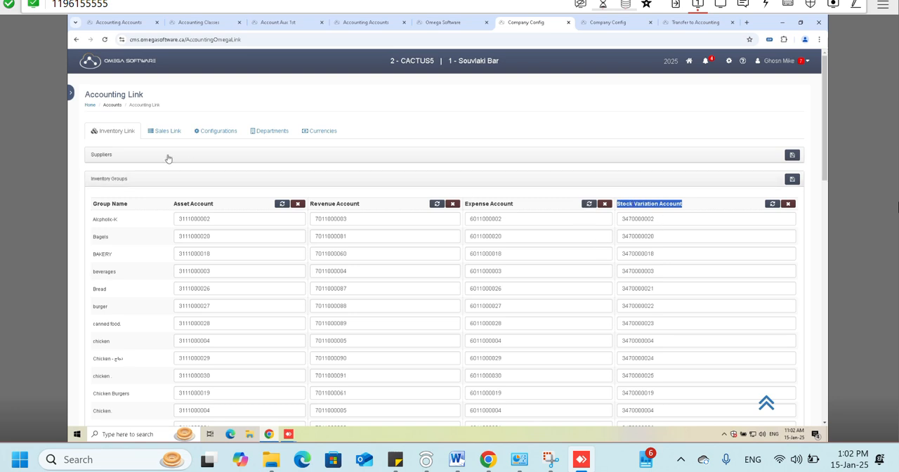
- Switch to the sales links, expand the Groups section and look through the sales groups
left_click(170, 132)
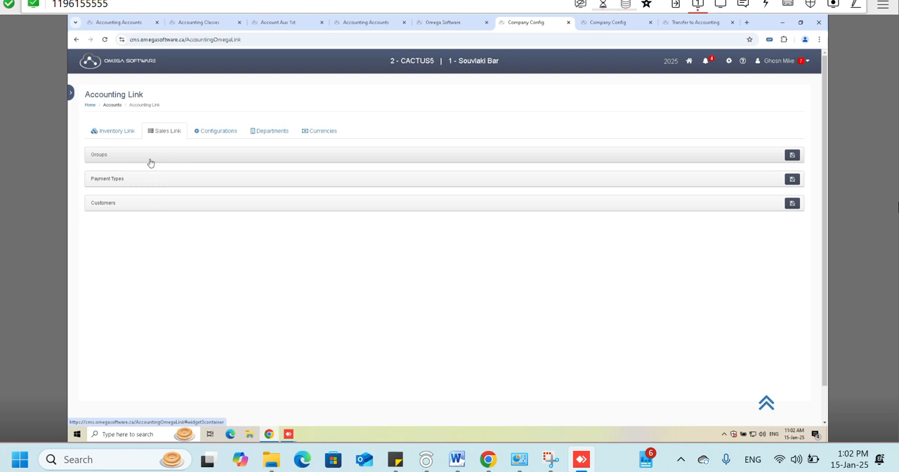
left_click(134, 160)
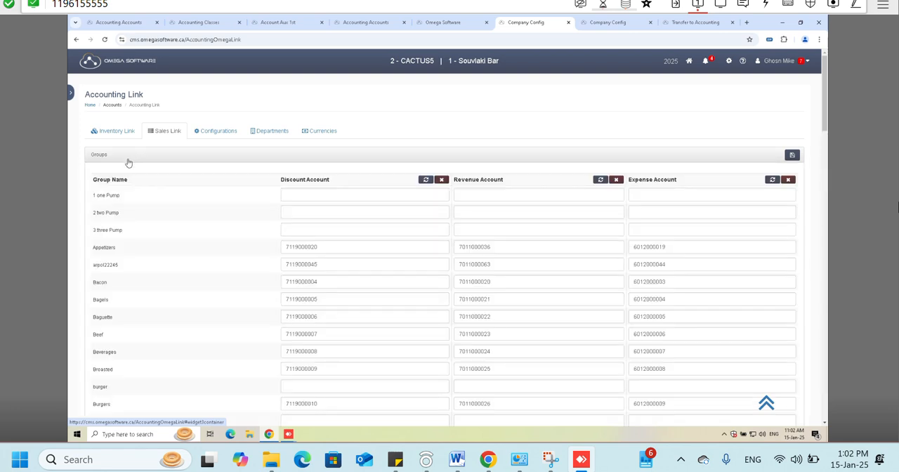
scroll(129, 211, "down", 1)
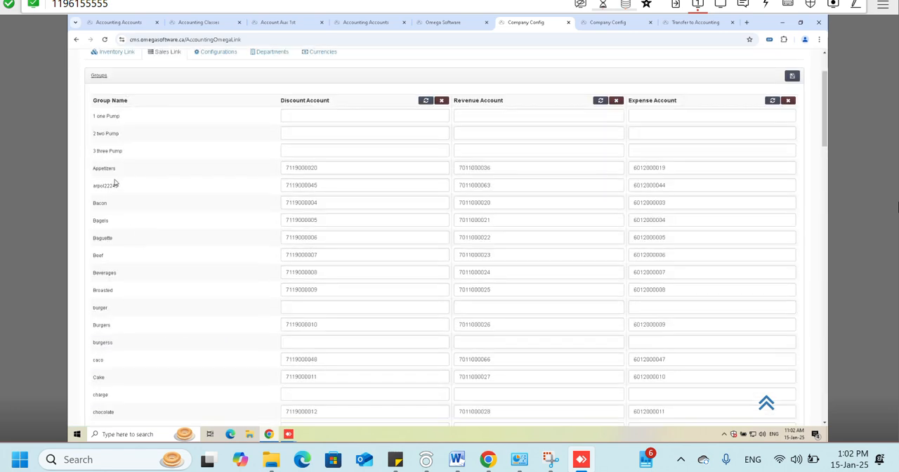
scroll(115, 176, "down", 1)
scroll(114, 176, "up", 2)
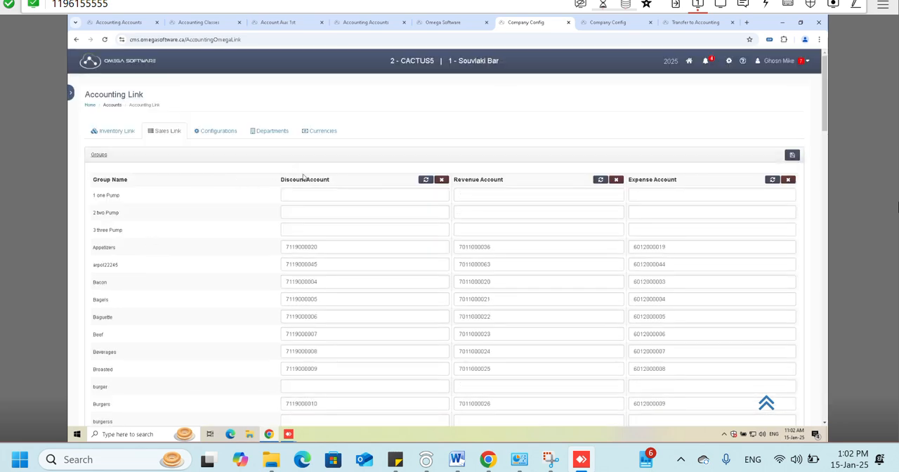
- Examine the Discount, Revenue and Expense Account columns of the sales groups
left_click_drag(281, 180, 327, 180)
double_click(478, 180)
triple_click(478, 180)
left_click(677, 176)
triple_click(668, 181)
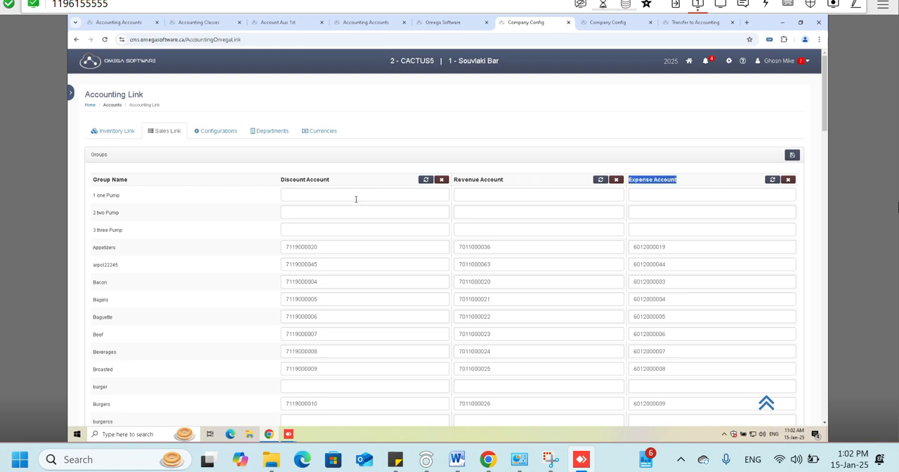
left_click(337, 176)
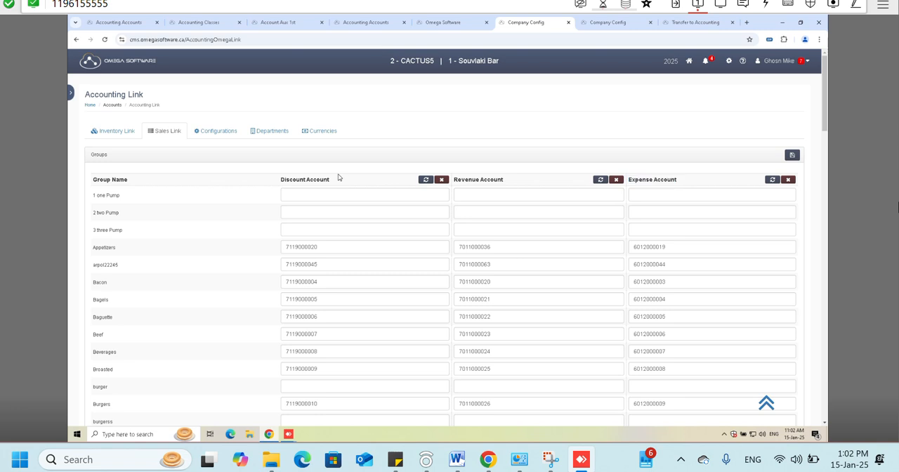
triple_click(333, 183)
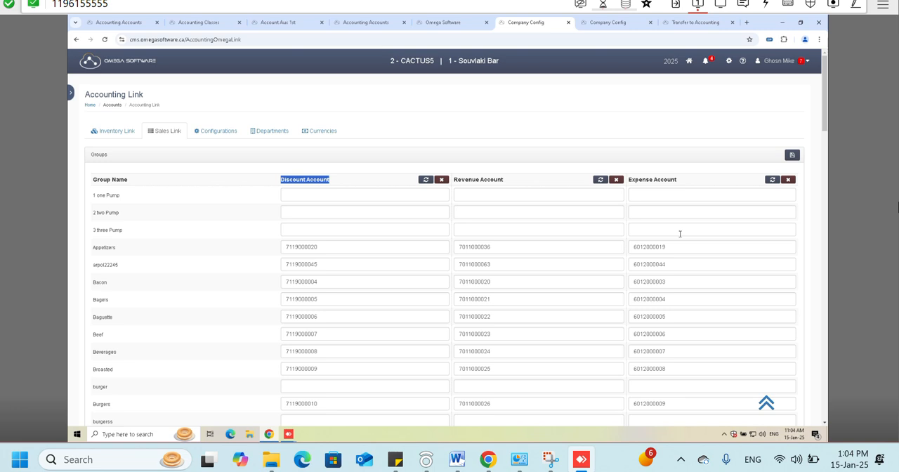
- Compare the Inventory Groups account links with the Groups account links under the sales links
left_click(114, 131)
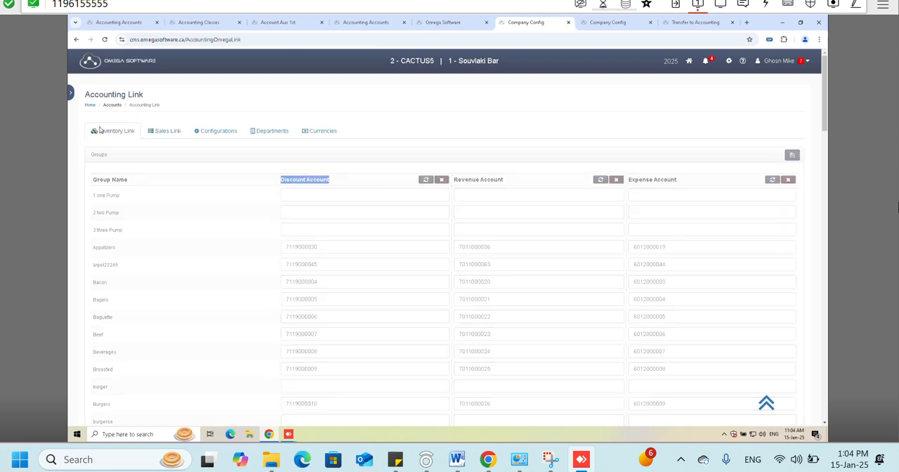
left_click(195, 184)
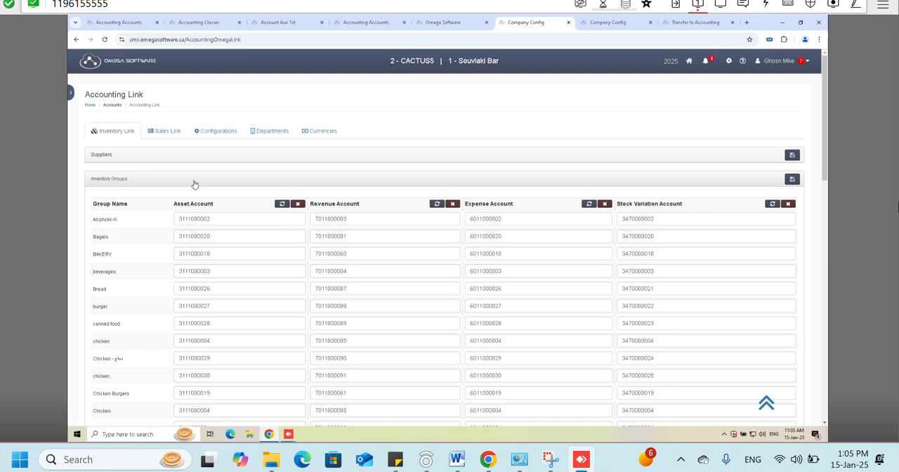
left_click(169, 131)
scroll(232, 167, "down", 2)
scroll(233, 167, "up", 2)
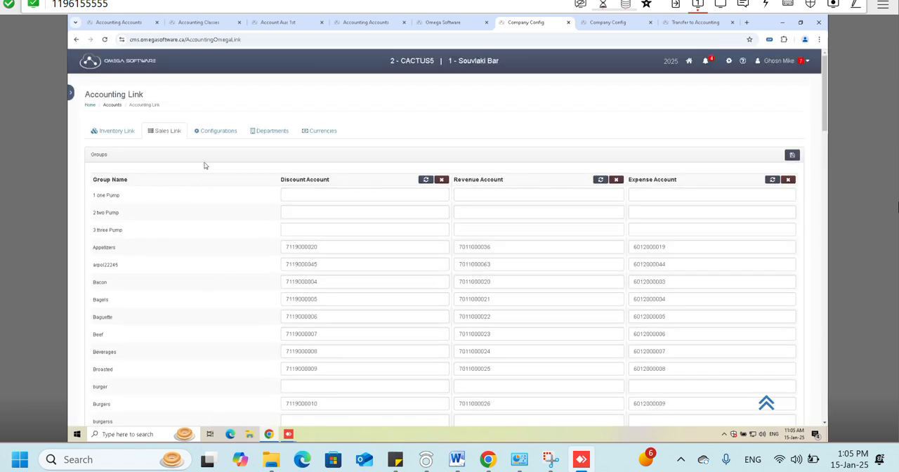
- Collapse the sales Groups section, expand Payment Types and review the account and deposit account columns
left_click(198, 164)
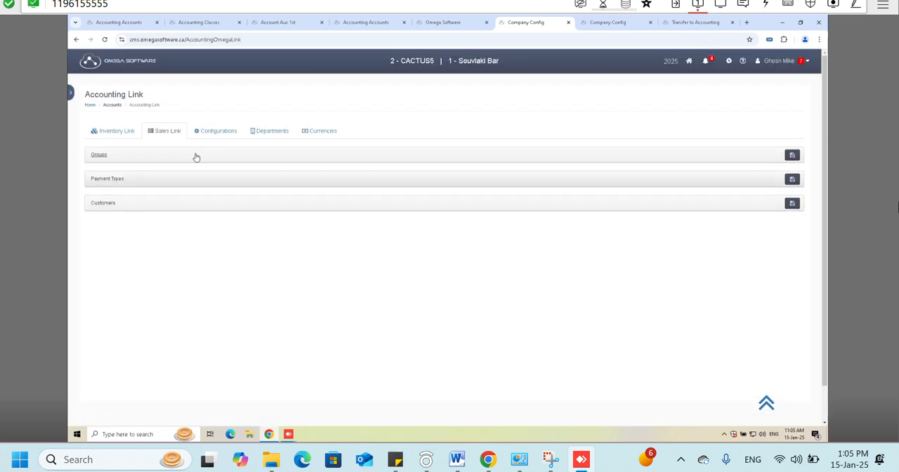
left_click(164, 184)
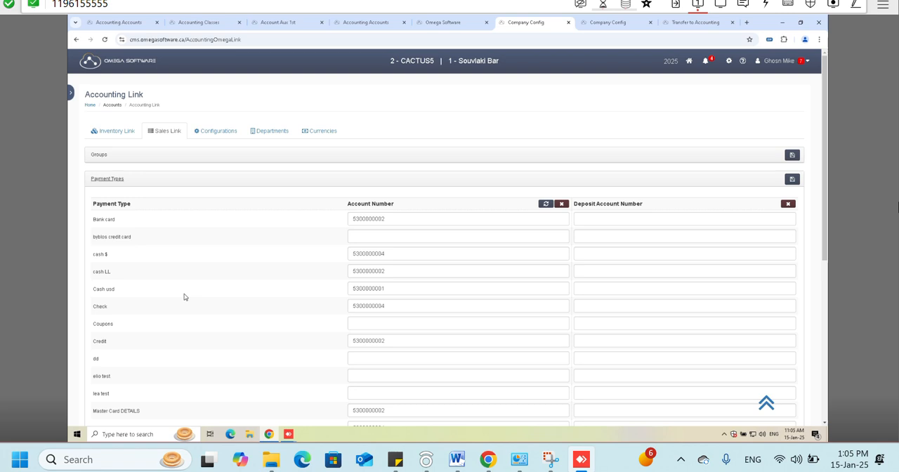
scroll(184, 297, "down", 5)
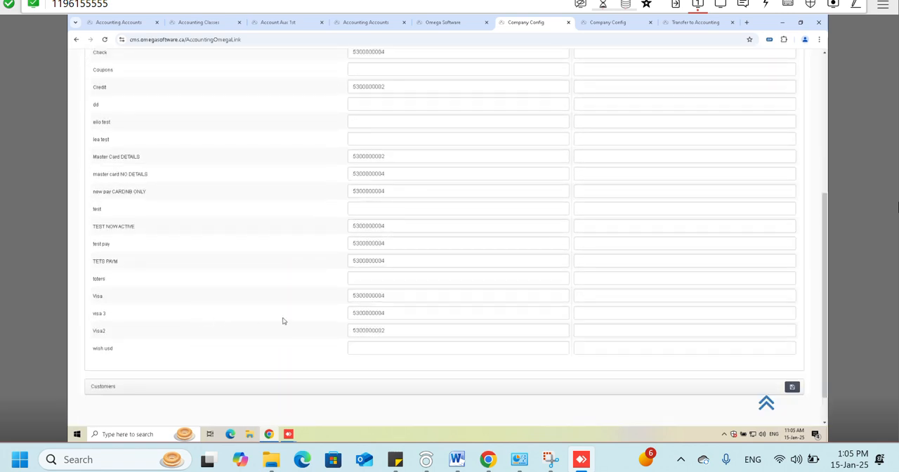
- Expand the Customers section, review its account and VAT account columns, and collapse both Payment Types and Customers
left_click(294, 390)
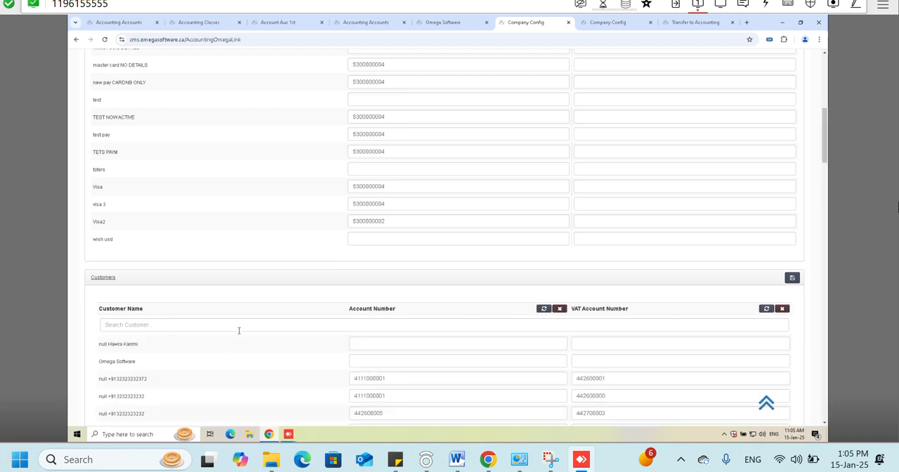
scroll(393, 409, "down", 1)
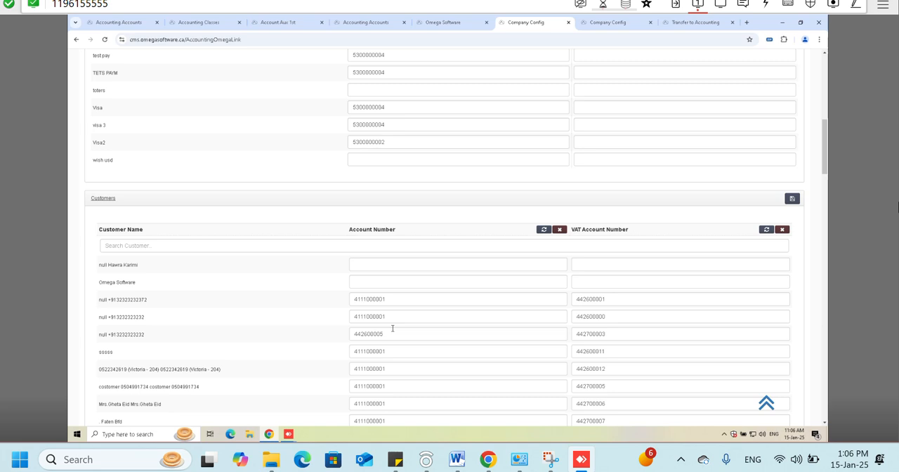
scroll(392, 327, "up", 10)
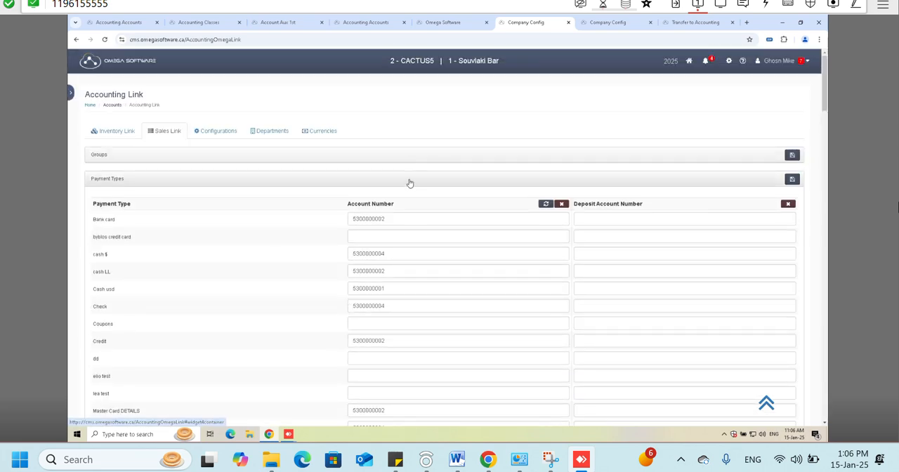
left_click(409, 184)
left_click(391, 205)
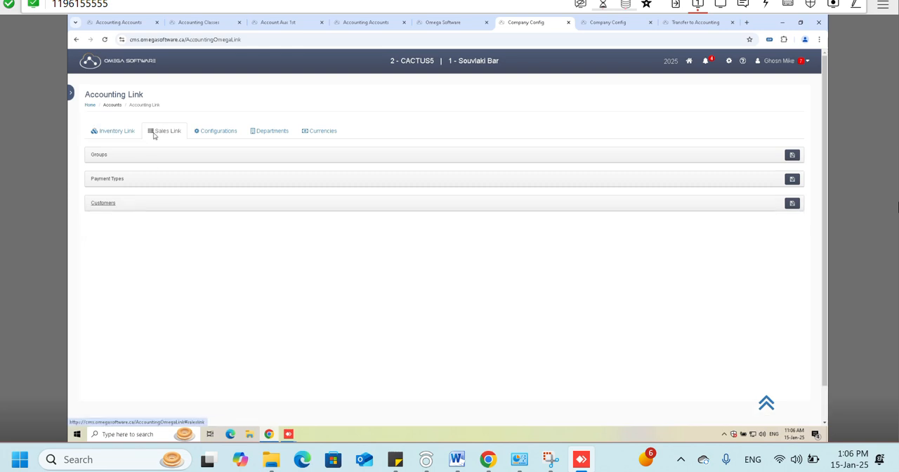
- Go to the Transfer to Accounting page and select the Souvlaki Bar2 branch
left_click(729, 61)
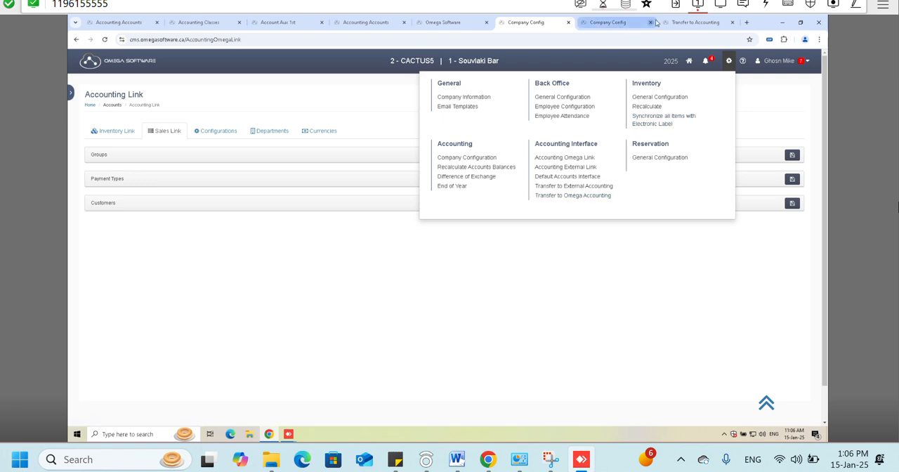
left_click(693, 22)
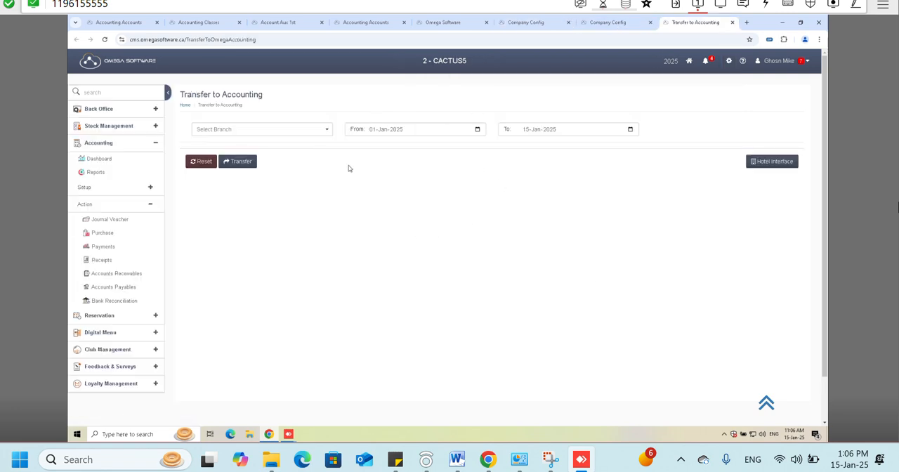
left_click(320, 130)
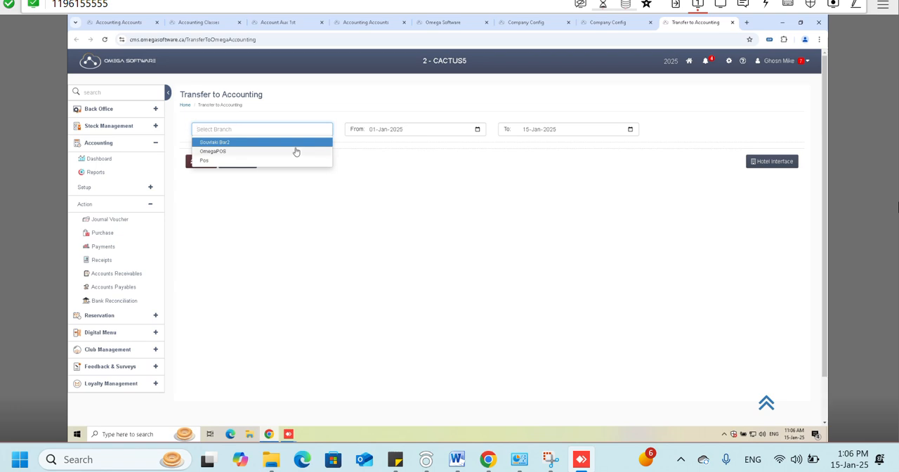
left_click(295, 148)
left_click(424, 132)
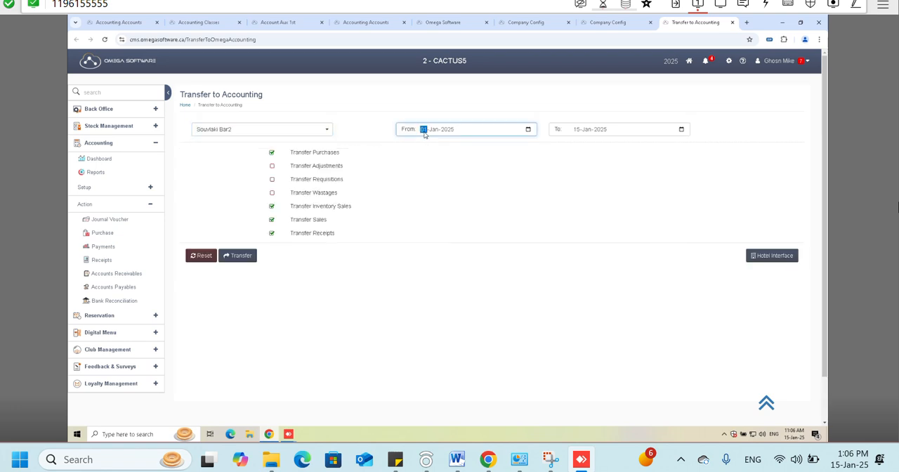
- Exclude receipts from the accounting transfer, keeping inventory sales included
left_click(271, 206)
left_click(270, 234)
left_click(273, 207)
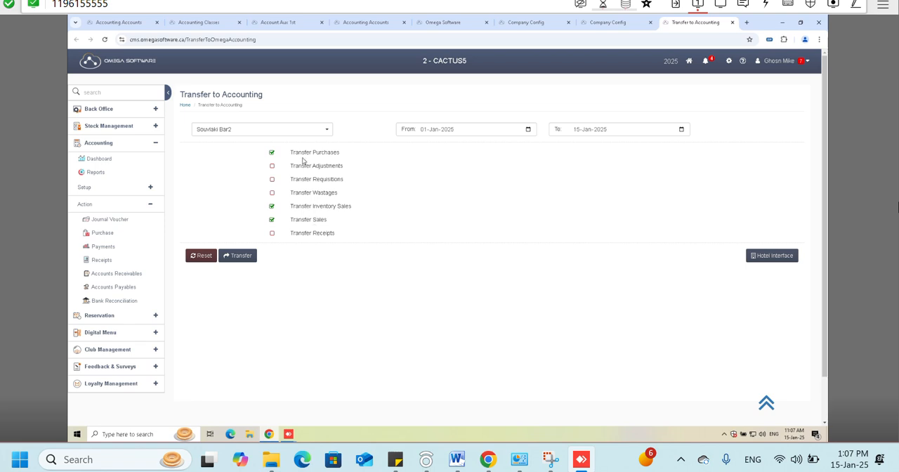
- Review the purchase transfer option and transaction type in the Accounting Link's purchase configurations
left_click_drag(299, 154, 334, 154)
left_click(530, 19)
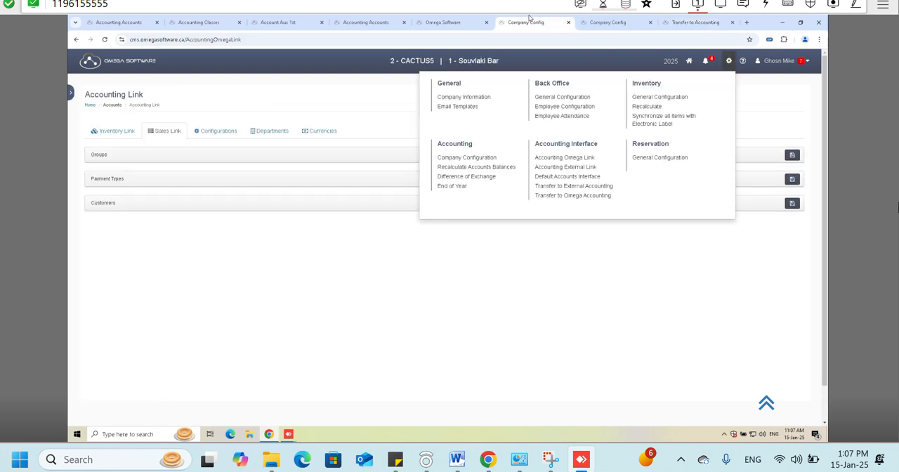
left_click(462, 19)
left_click(582, 19)
left_click(218, 131)
left_click(202, 163)
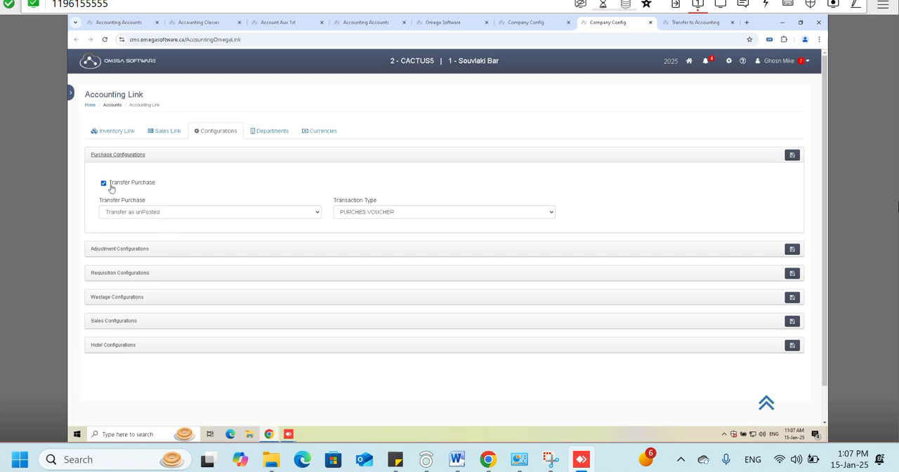
left_click(525, 22)
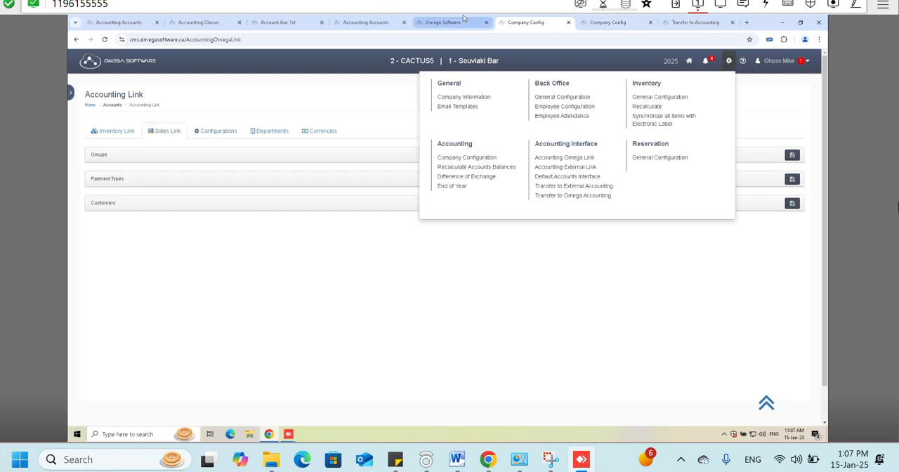
left_click(449, 21)
left_click(513, 19)
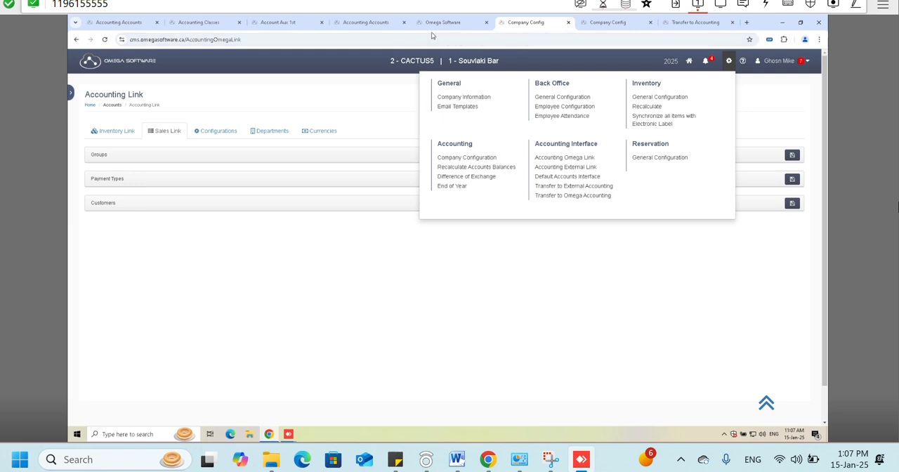
- Try to transfer Souvlaki Bar2's purchases, inventory sales and sales from 01-Jan-2025 to 15-Jan-2025 to accounting
left_click(694, 21)
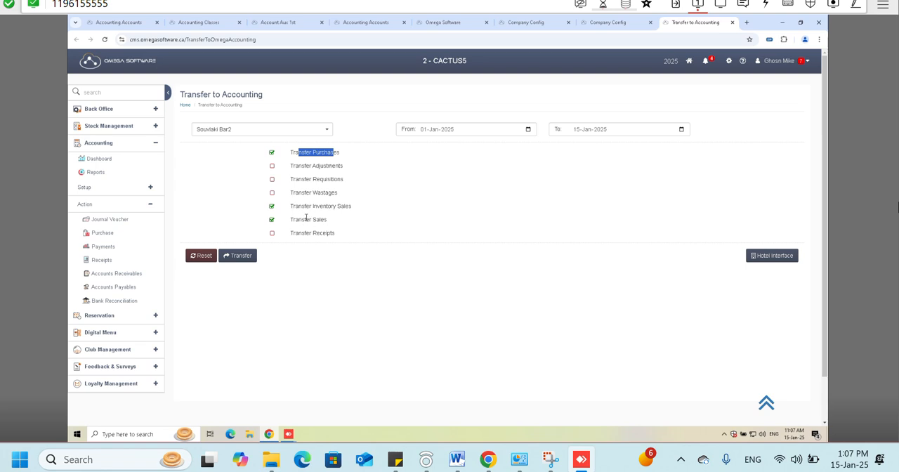
left_click_drag(290, 220, 327, 221)
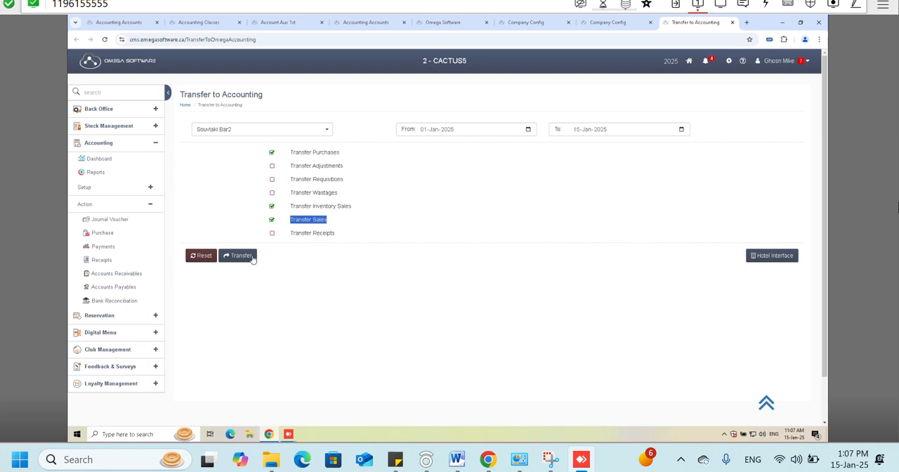
left_click(225, 255)
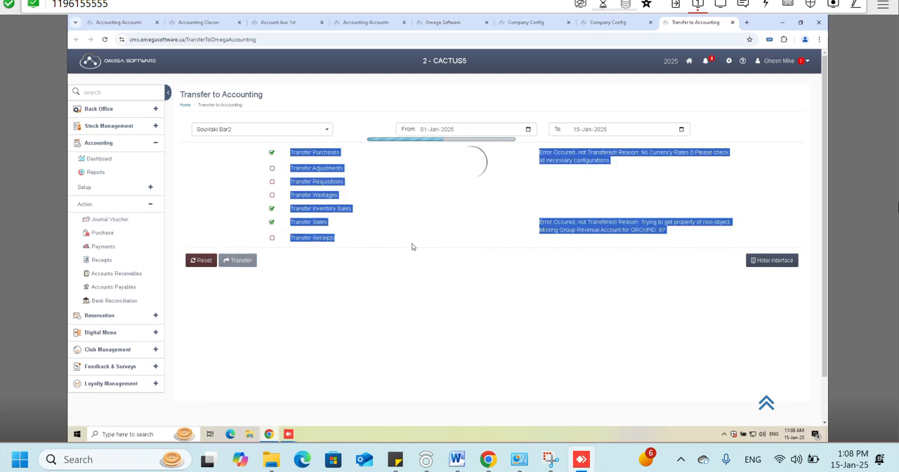
- Examine the transfer results reported for purchases, inventory sales and sales
left_click(546, 251)
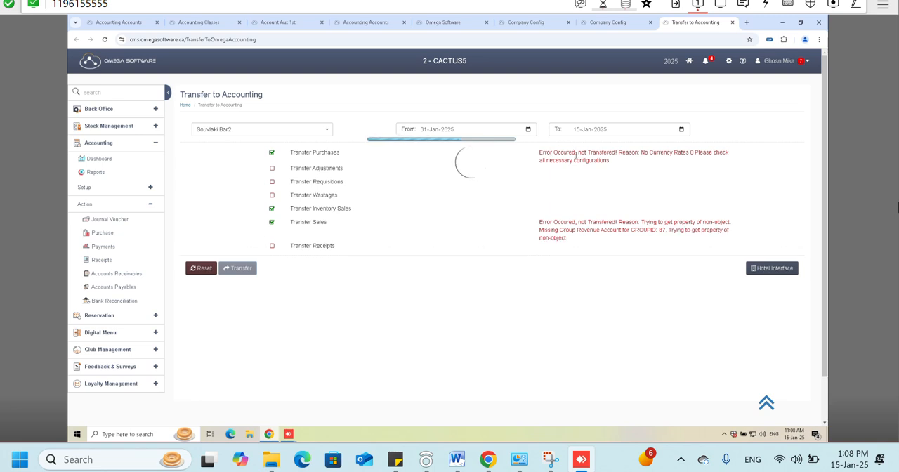
left_click_drag(643, 152, 728, 151)
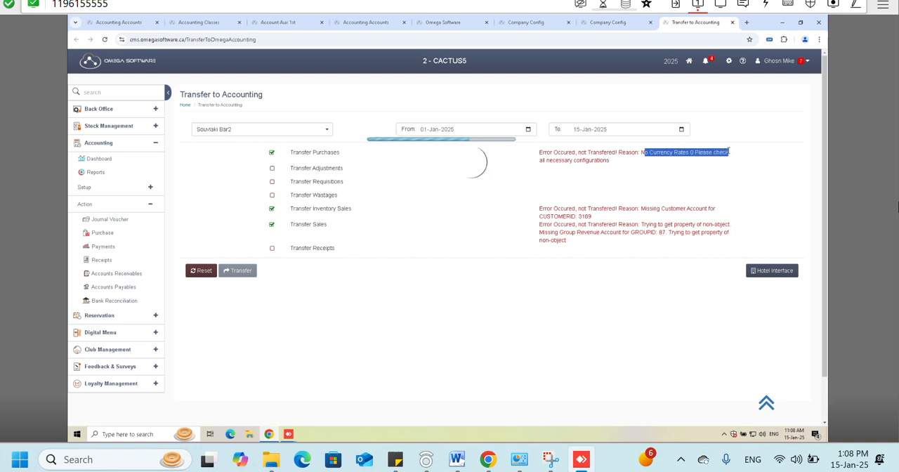
triple_click(680, 153)
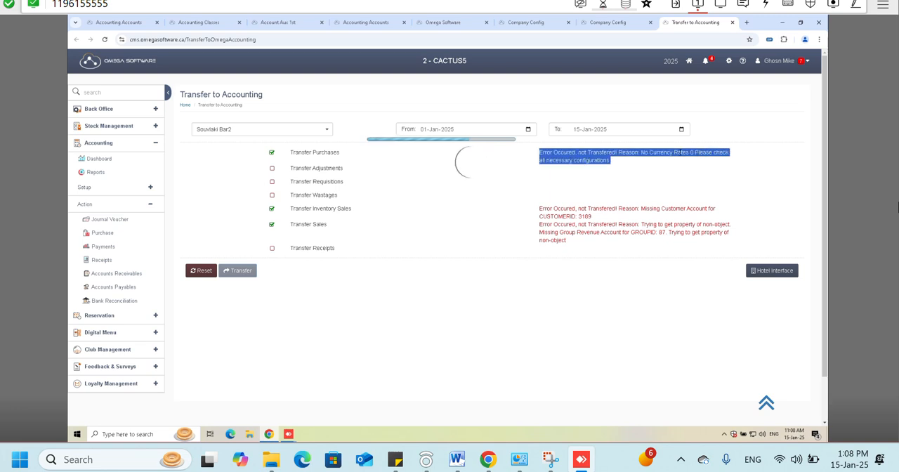
double_click(695, 208)
triple_click(675, 208)
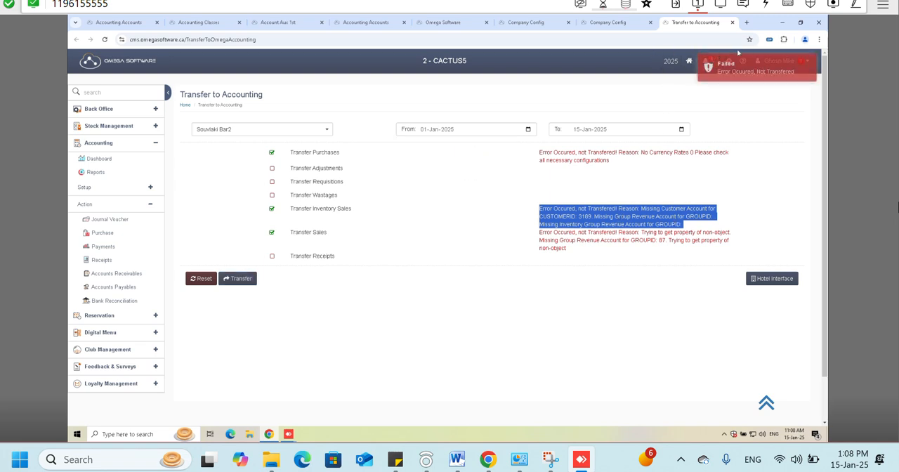
- Open Accounting Omega Link and check the sales groups for missing discount, revenue and expense accounts
left_click(729, 60)
left_click(537, 159)
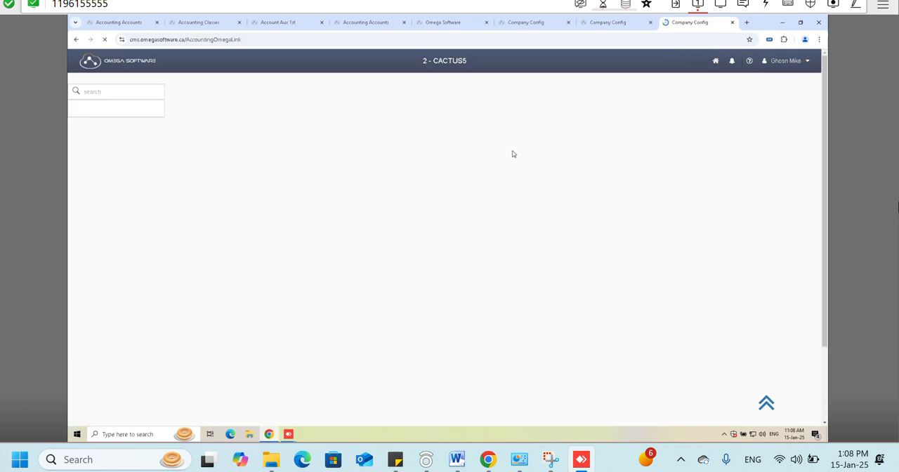
left_click(165, 130)
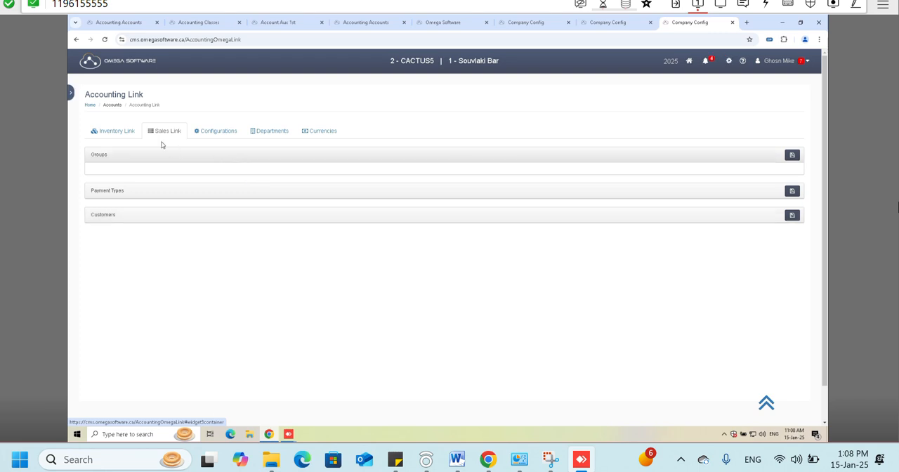
left_click(173, 135)
left_click(166, 158)
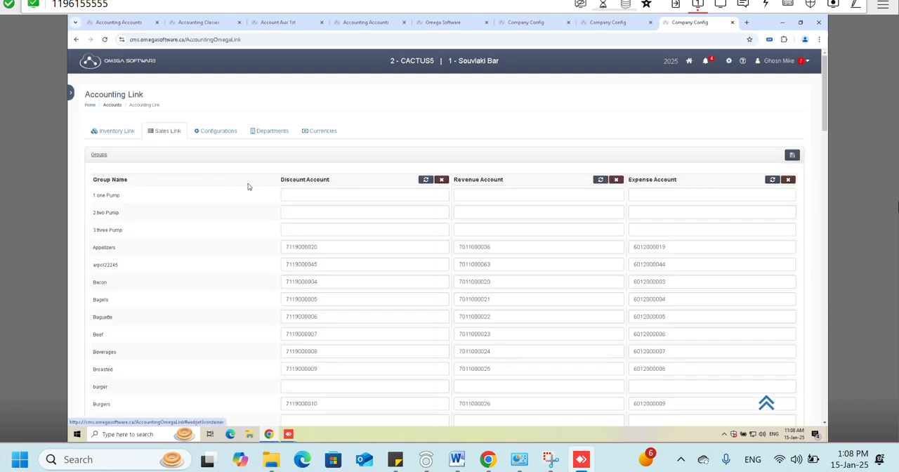
scroll(310, 219, "down", 2)
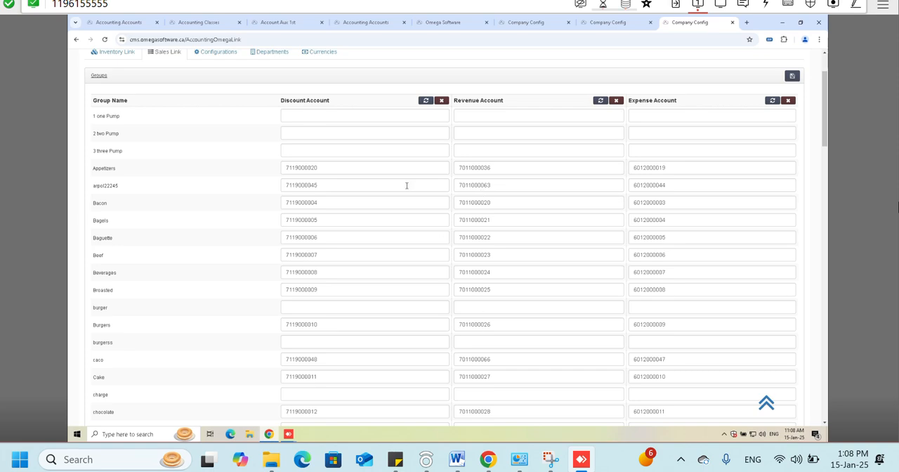
scroll(415, 193, "down", 8)
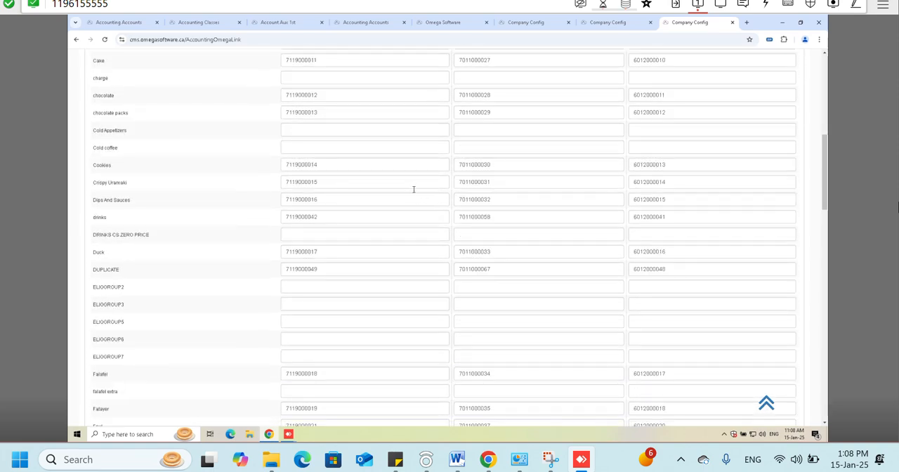
scroll(413, 189, "up", 10)
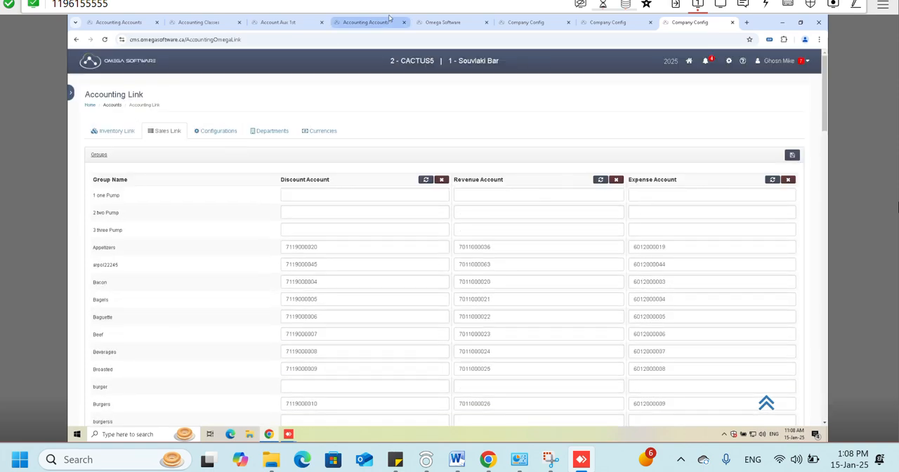
- Open the accounting setup page for currency rates
left_click(621, 23)
left_click(551, 20)
left_click(619, 21)
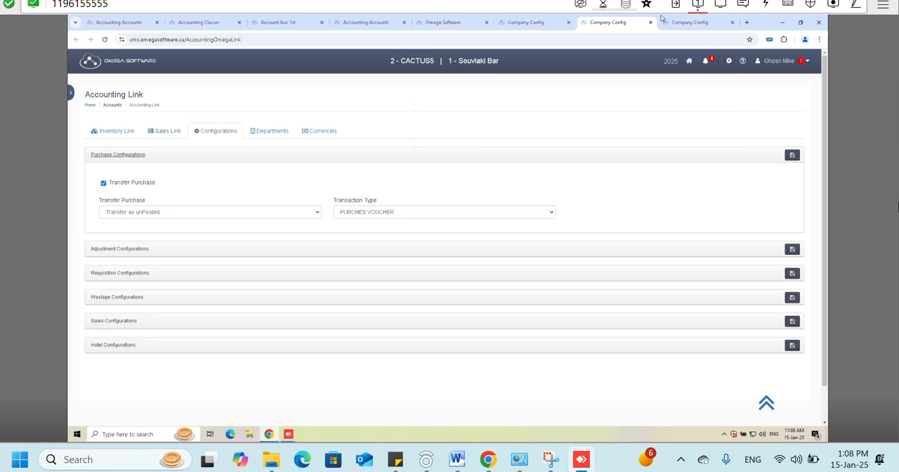
left_click(681, 19)
left_click(72, 94)
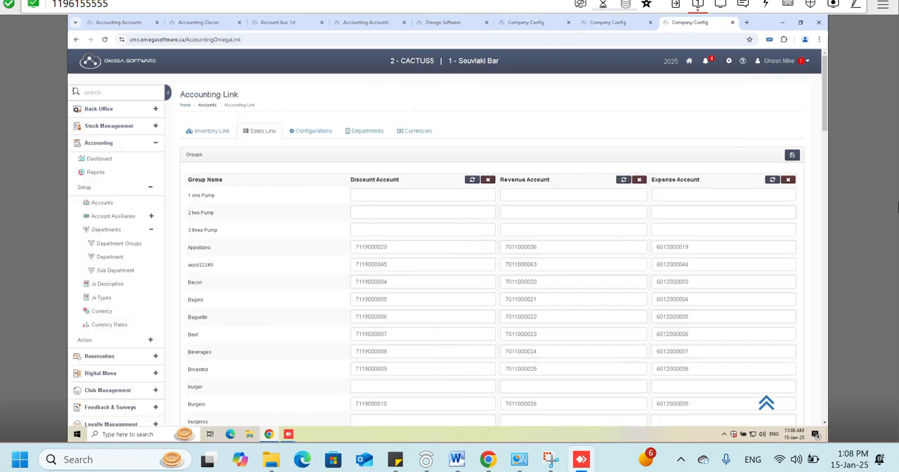
left_click(108, 324)
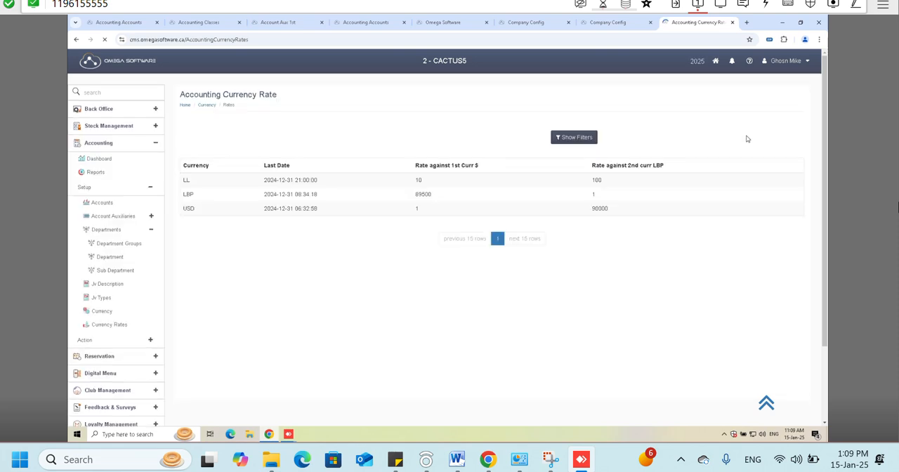
- Draft a new AED currency rate dated 01-Jan-2025 with a second-currency rate of 3, and close the form without saving
left_click(629, 137)
left_click(406, 102)
left_click(381, 133)
left_click(343, 132)
type("01-Jan-2025")
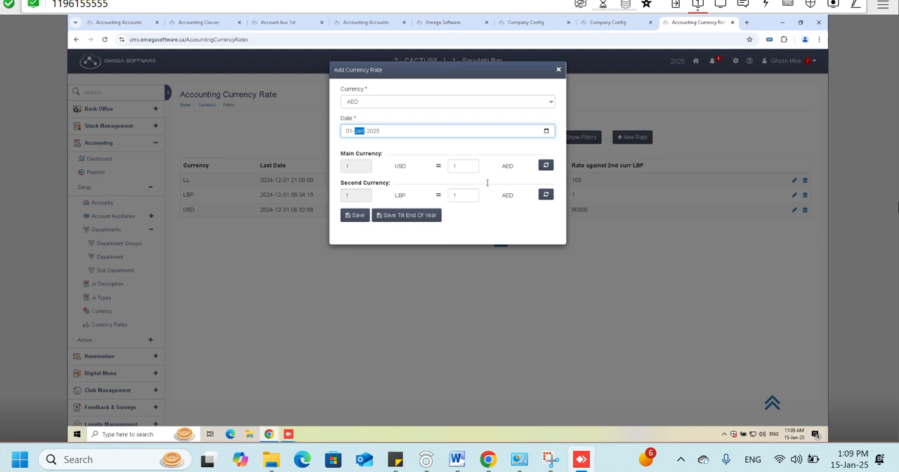
left_click(466, 165)
left_click(454, 195)
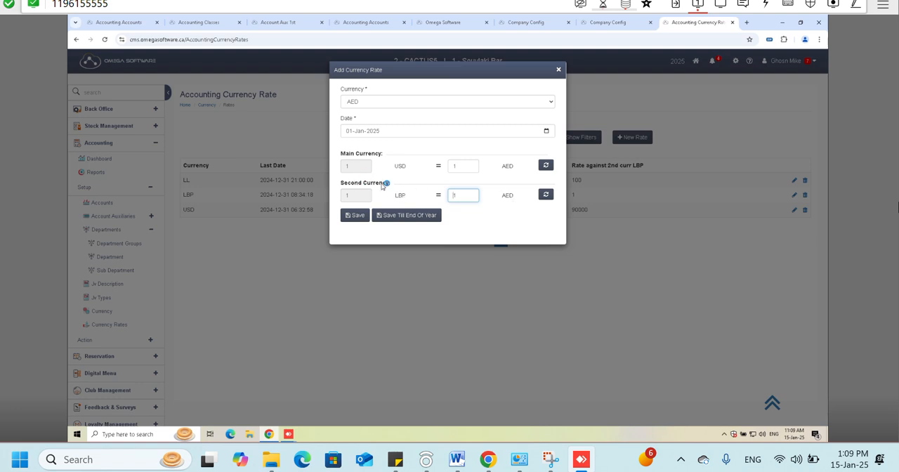
key("ctrl+a")
type("3")
double_click(468, 194)
left_click(558, 69)
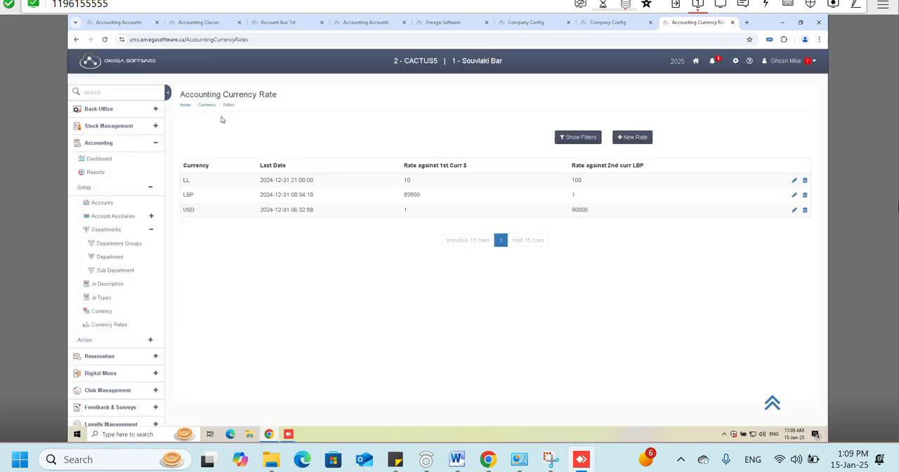
- Open the accounting reports and review the reports listed under Financial and Recommended
left_click(109, 177)
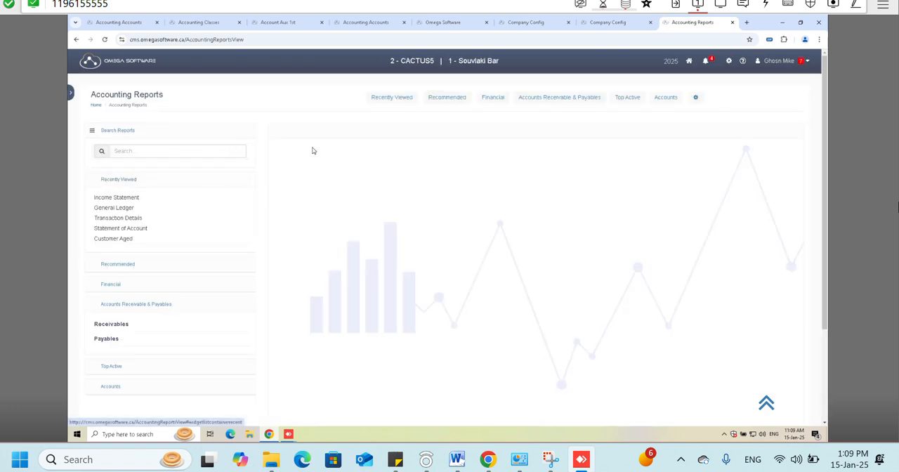
left_click(120, 286)
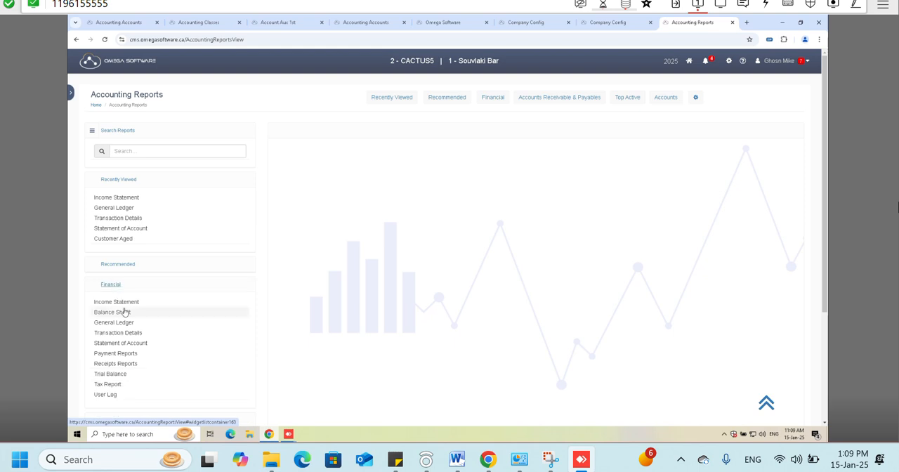
scroll(133, 267, "down", 1)
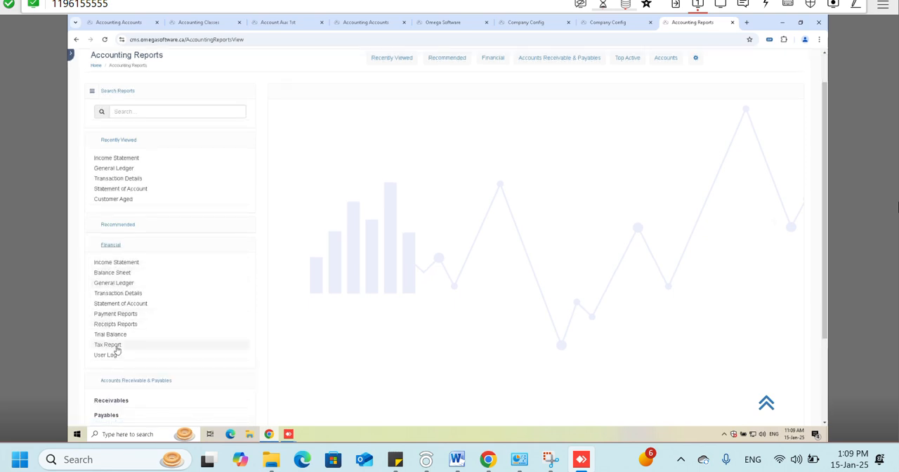
left_click(120, 225)
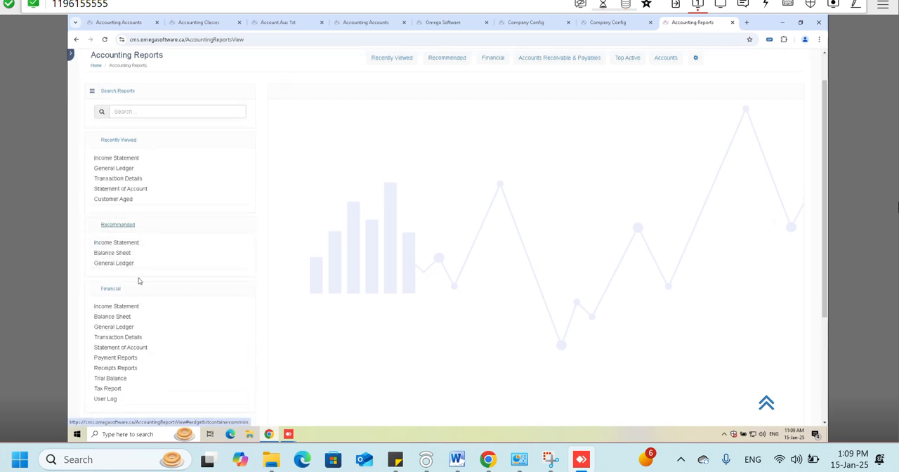
left_click(145, 224)
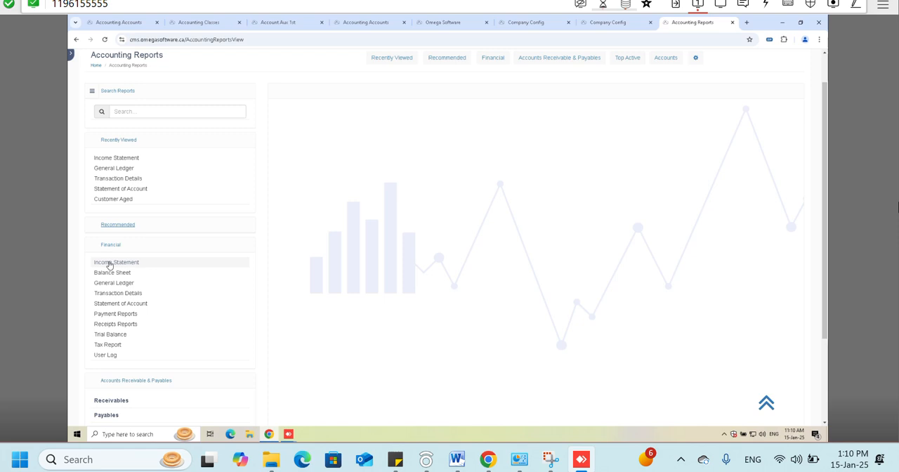
- Open the Statement of Account report and filter it to Last Year, currency $ and All posted and unposted transactions
left_click(120, 304)
left_click(204, 115)
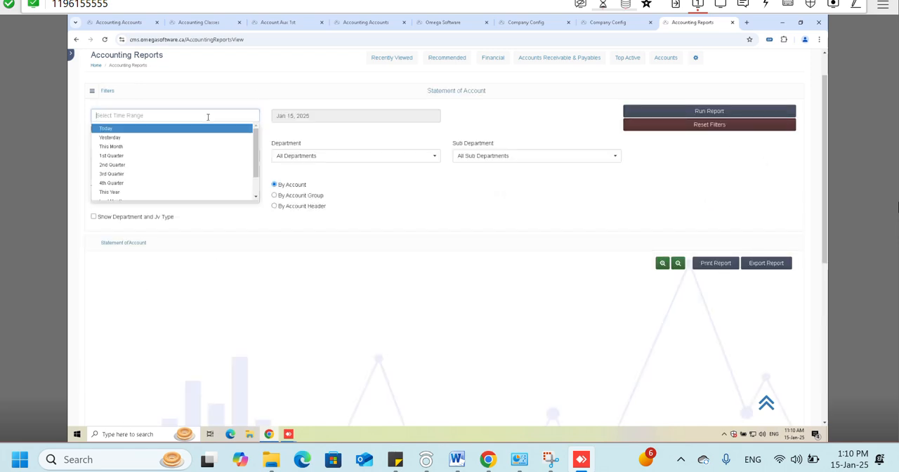
scroll(134, 184, "down", 3)
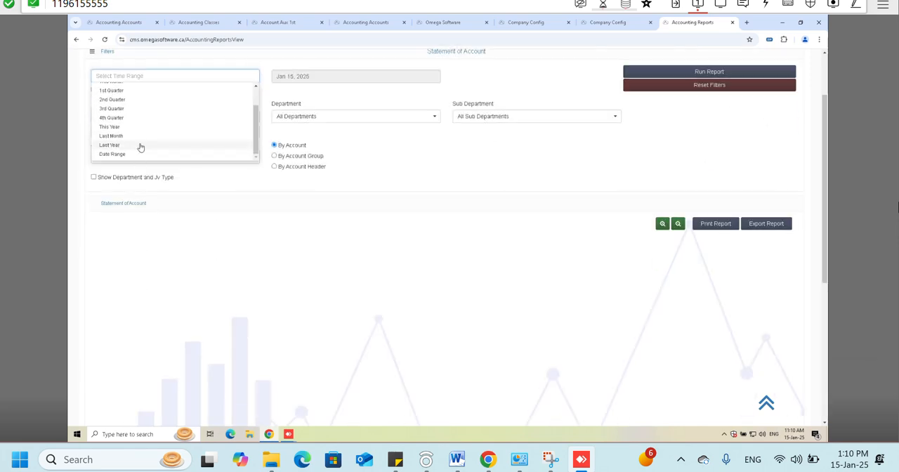
left_click(141, 146)
left_click(116, 120)
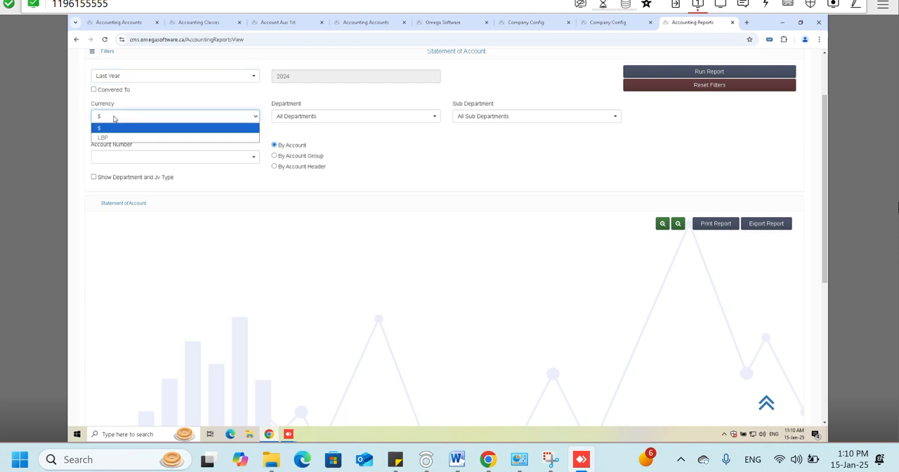
left_click(119, 135)
left_click(119, 133)
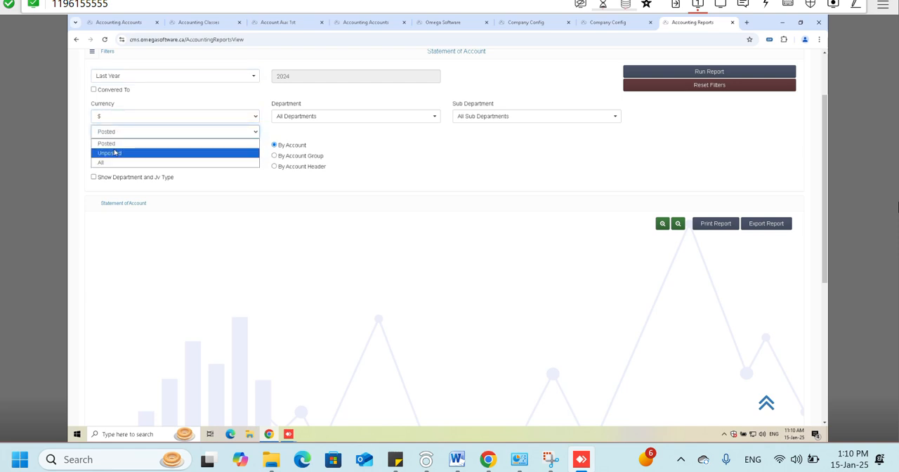
left_click(111, 163)
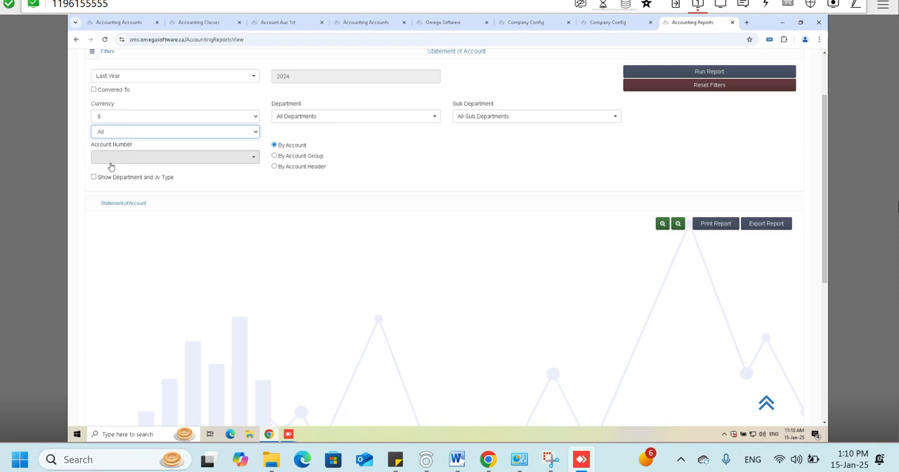
- Run the statement for the lulu VAT account and review its debits, credits and balances
left_click(159, 157)
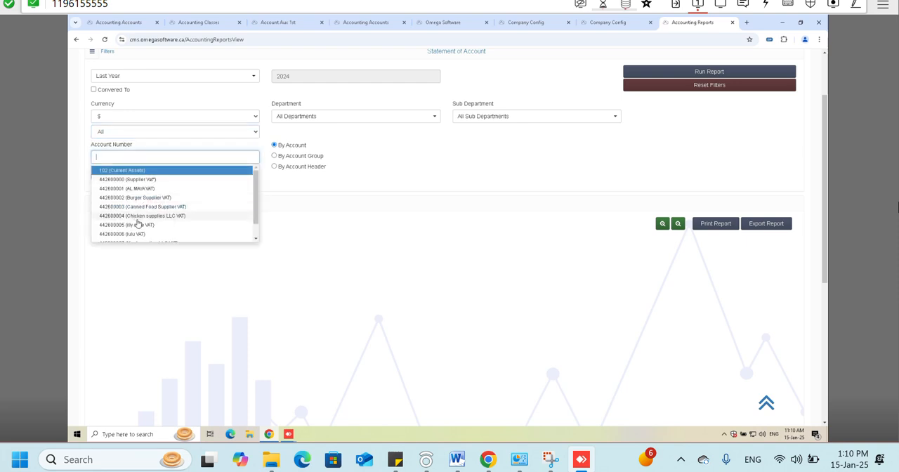
scroll(140, 226, "down", 1)
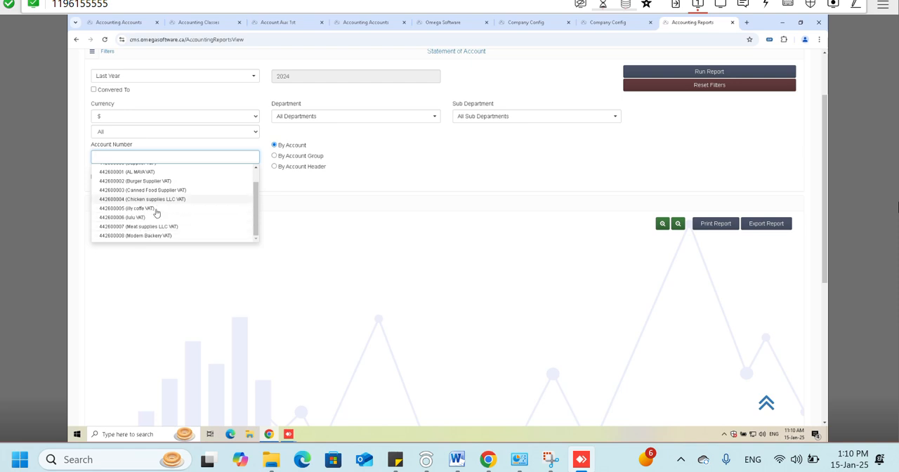
left_click(158, 209)
left_click(167, 158)
left_click(148, 216)
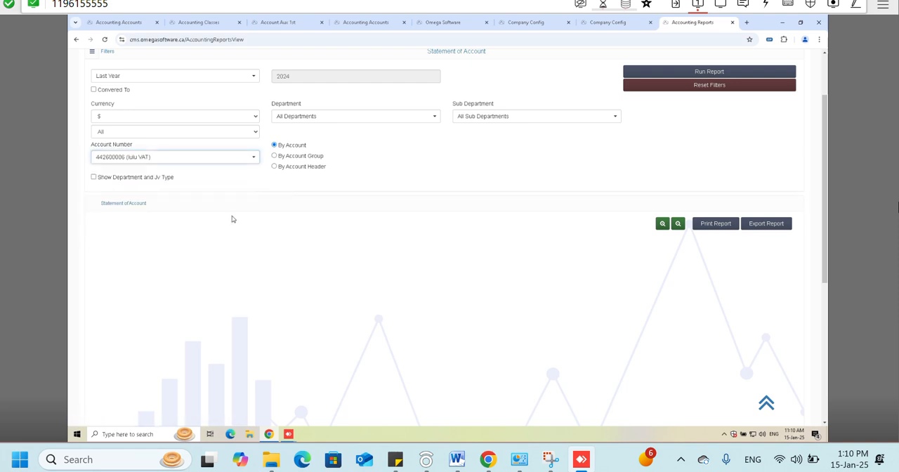
left_click(647, 73)
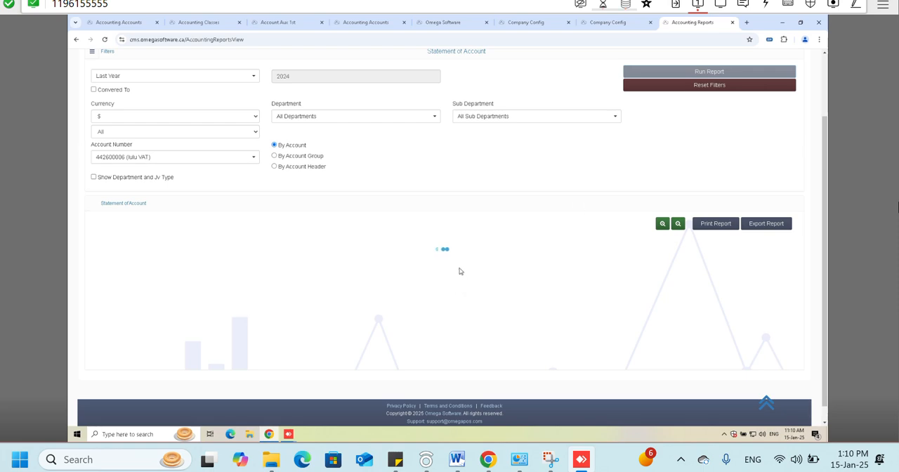
scroll(476, 224, "down", 1)
scroll(495, 263, "down", 5)
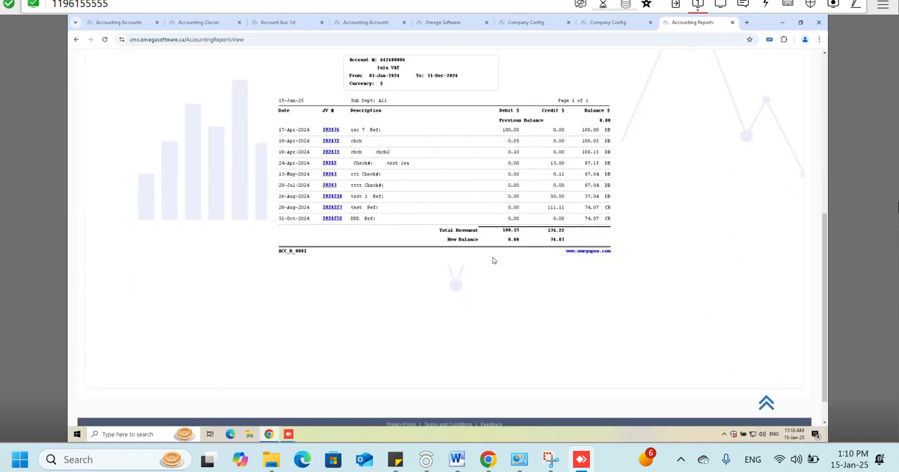
scroll(494, 261, "up", 2)
scroll(461, 240, "up", 1)
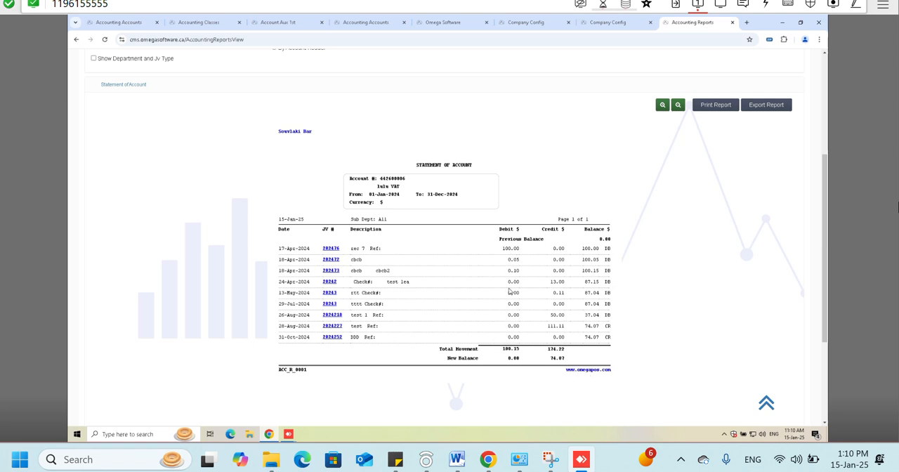
scroll(509, 291, "up", 5)
- Reopen the Statement of Account report from the accounting reports and run it for the AL MAYA VAT account with the Today range
left_click(100, 110)
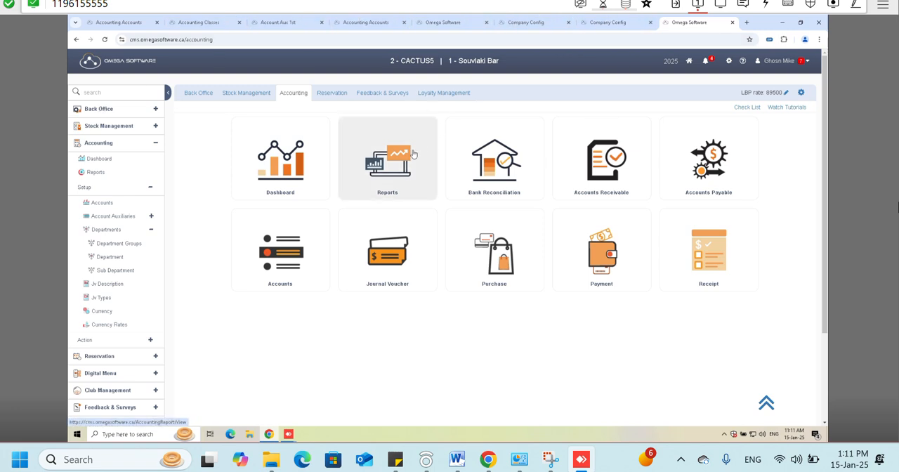
left_click(400, 167)
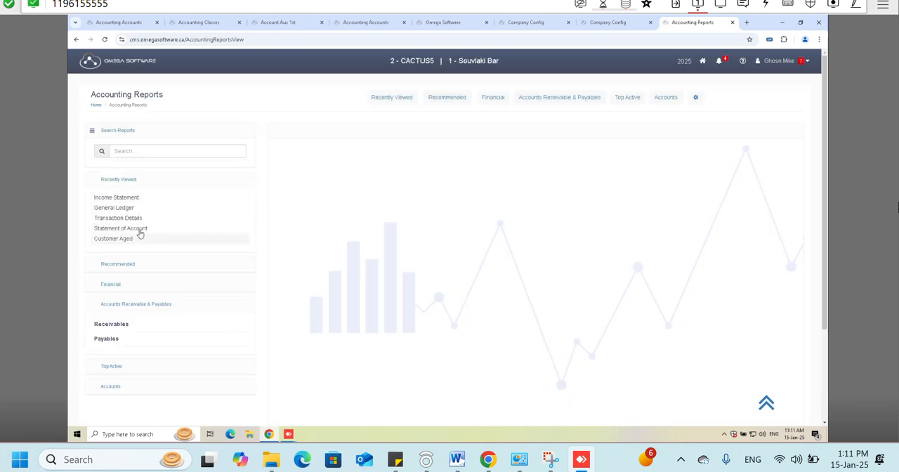
left_click(144, 229)
left_click(191, 237)
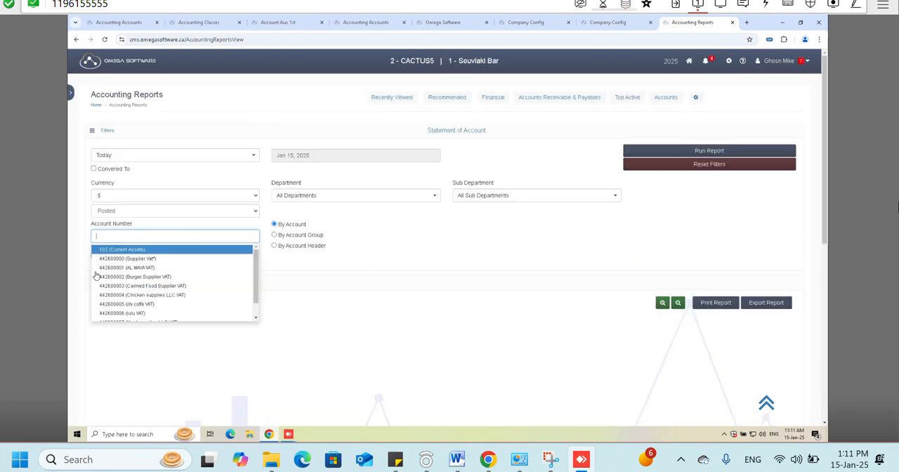
scroll(158, 253, "down", 3)
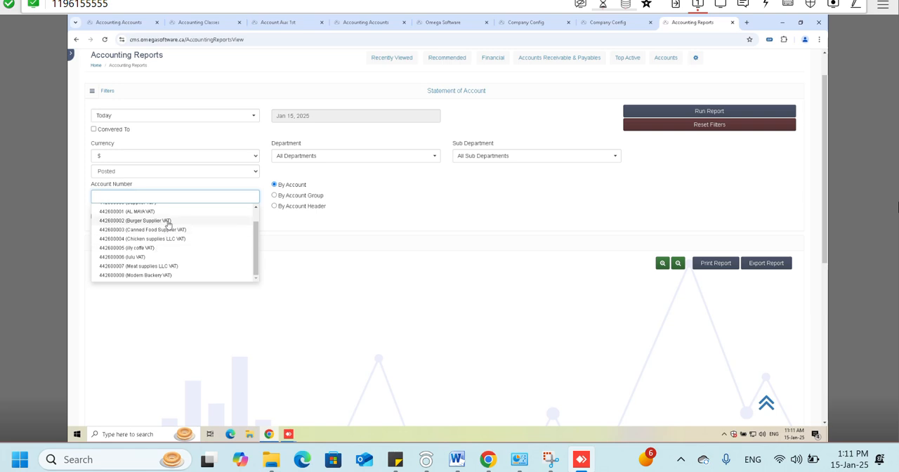
left_click(165, 221)
left_click(649, 124)
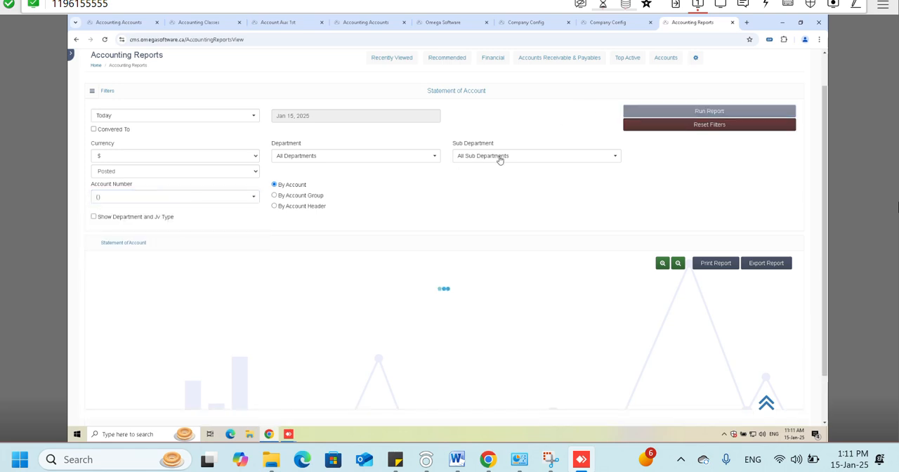
left_click(172, 198)
left_click(174, 219)
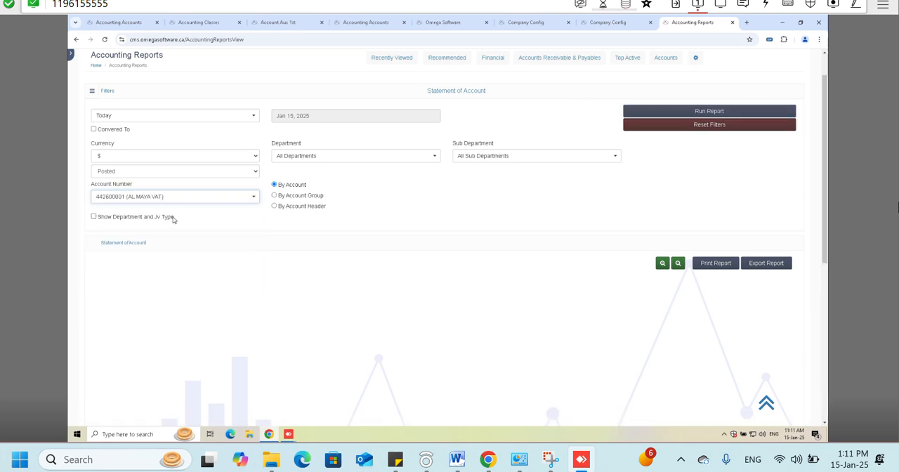
left_click(725, 110)
scroll(269, 235, "down", 2)
scroll(222, 152, "up", 2)
- Rerun the AL MAYA VAT statement for Last Year and review its debit entries and total movement
left_click(203, 116)
scroll(126, 181, "down", 2)
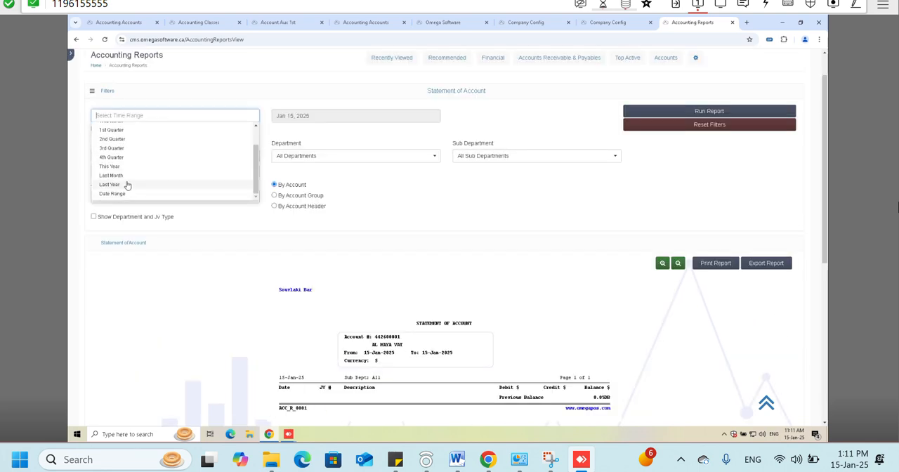
left_click(125, 187)
left_click(639, 108)
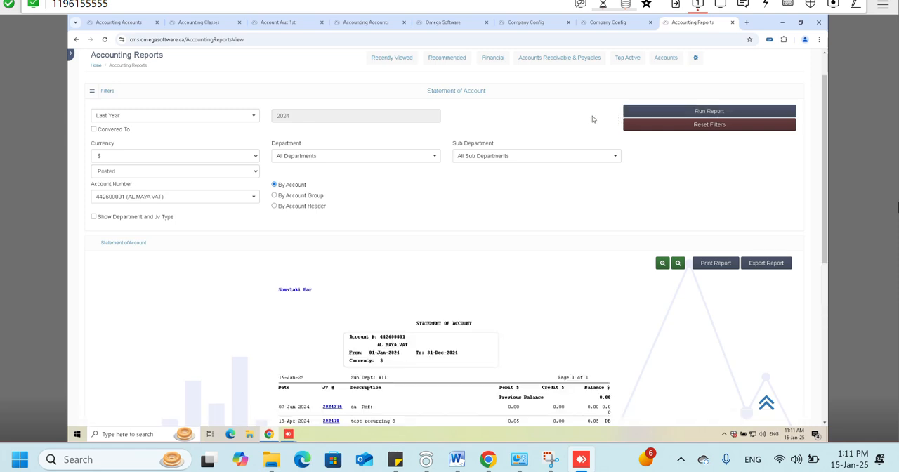
scroll(457, 206, "down", 1)
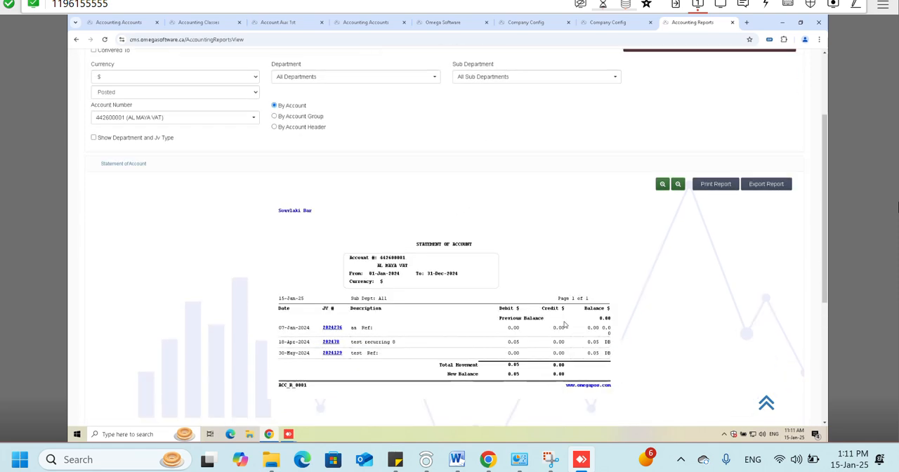
left_click_drag(513, 368, 523, 371)
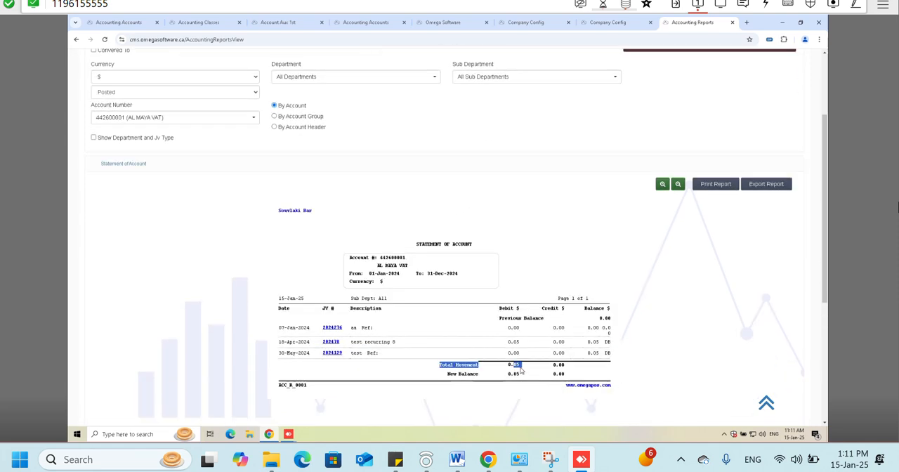
left_click(520, 342)
double_click(519, 341)
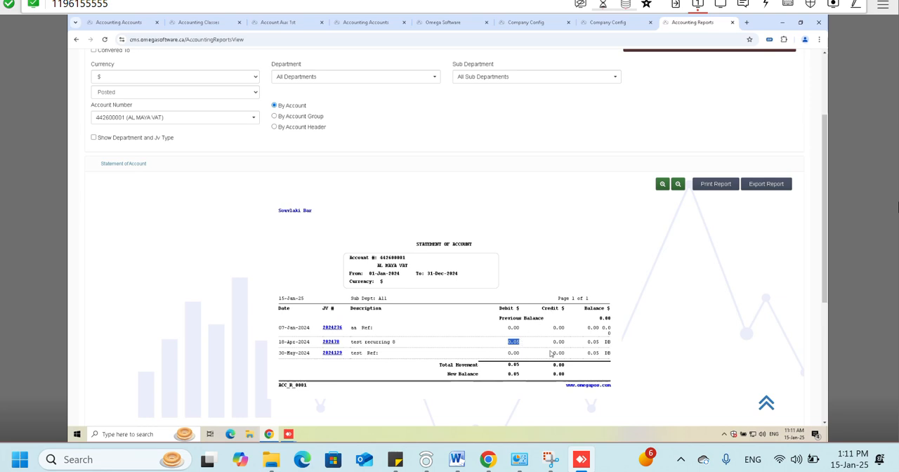
scroll(555, 337, "up", 2)
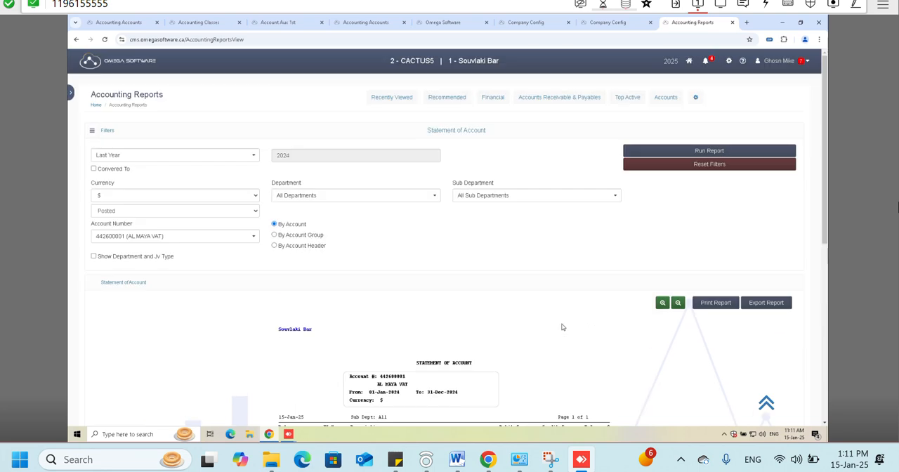
- Leave the reports and open the accounting payments page
left_click(92, 129)
left_click(72, 93)
scroll(137, 309, "down", 1)
left_click(135, 302)
left_click(120, 343)
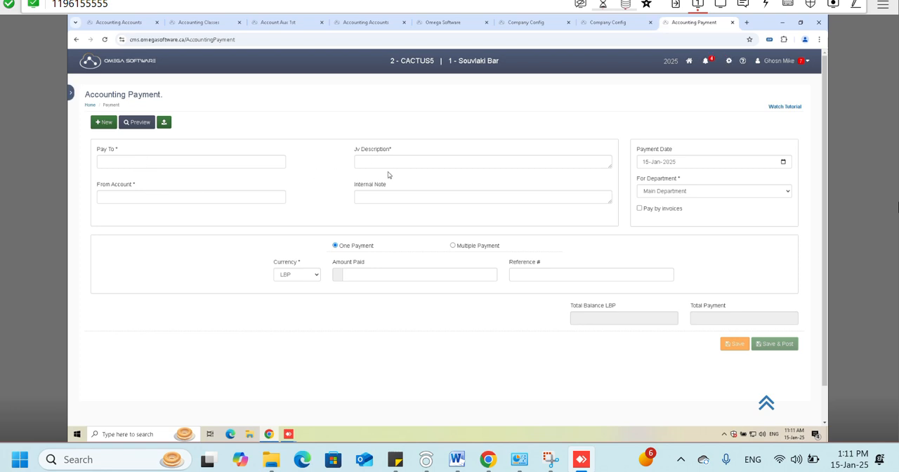
- Open the journal voucher list and start a new journal voucher
left_click(71, 92)
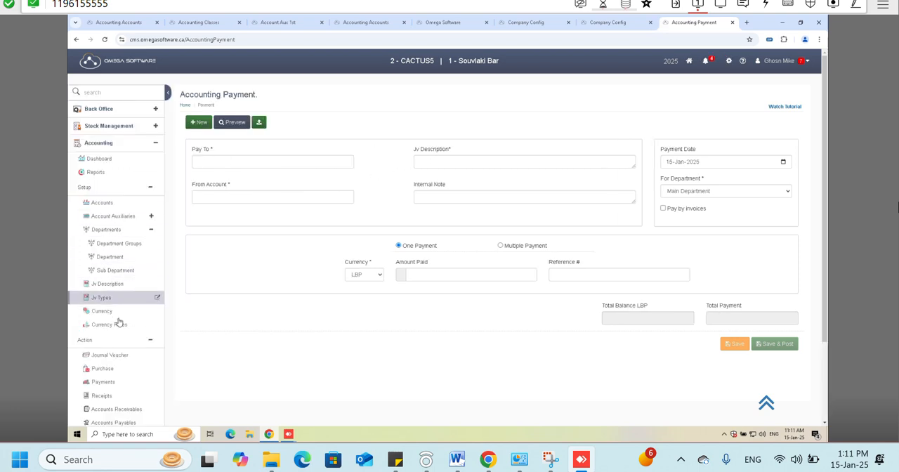
left_click(123, 356)
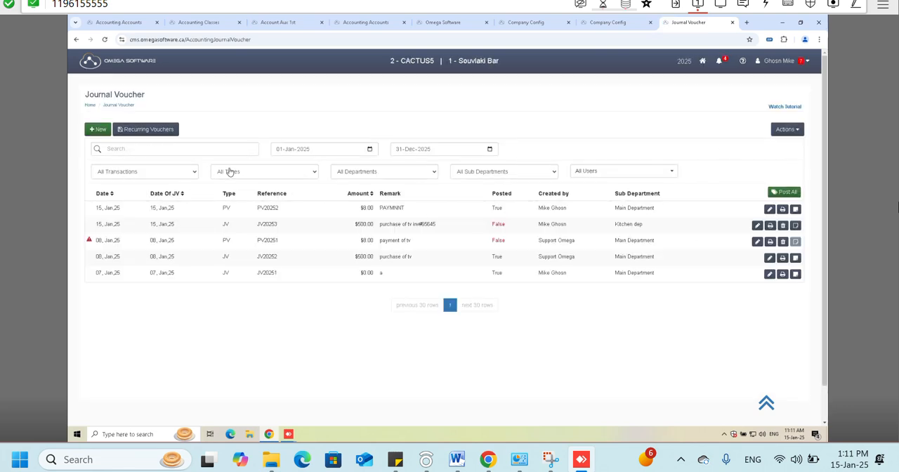
left_click(98, 130)
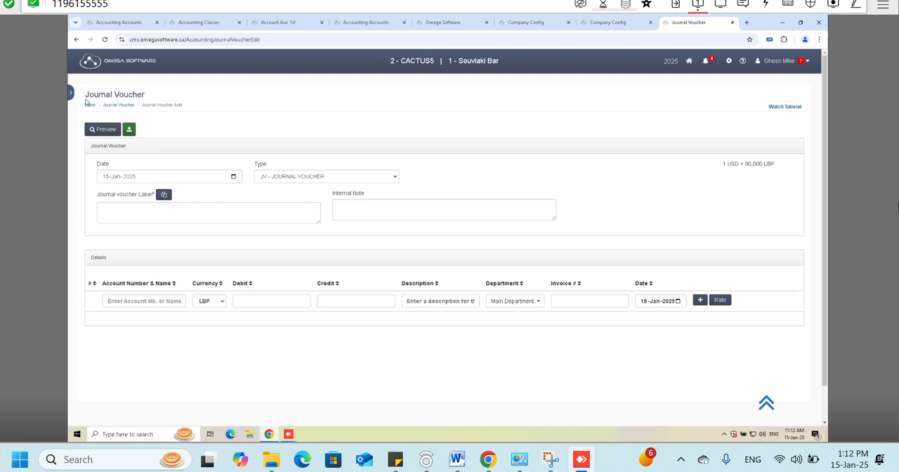
- Open the Back Office setup page for payment types
mouse_move(73, 109)
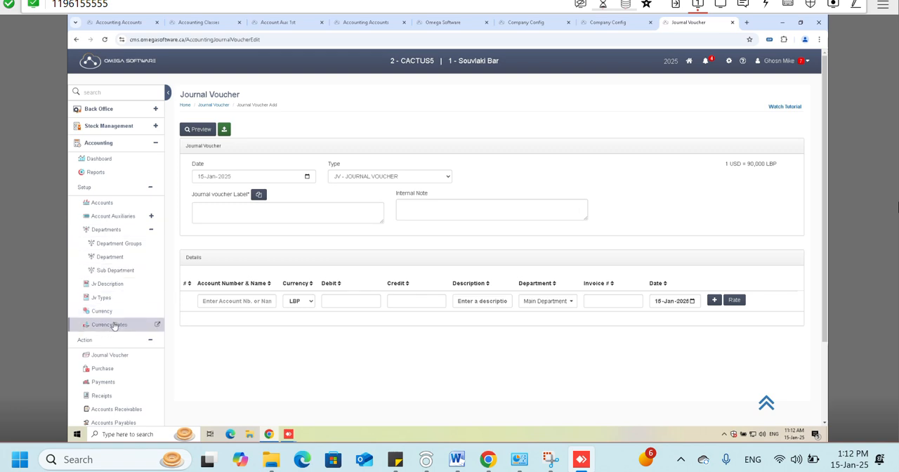
scroll(119, 321, "down", 2)
scroll(116, 290, "up", 2)
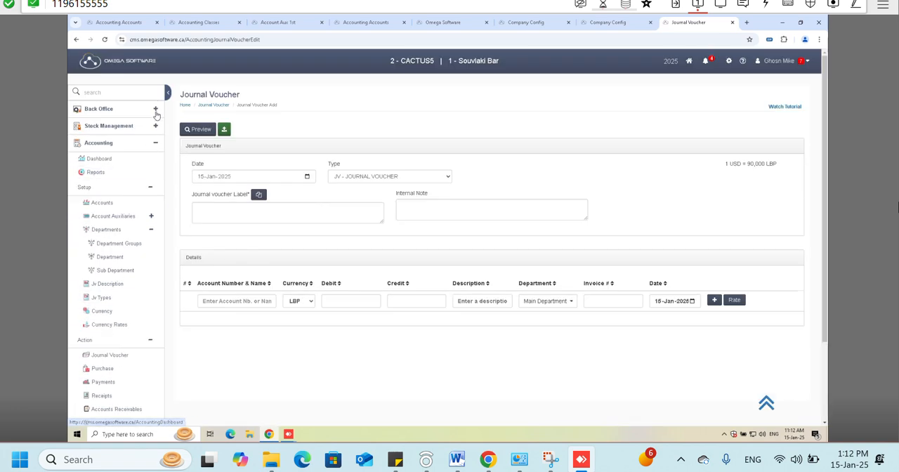
left_click(153, 111)
left_click(148, 172)
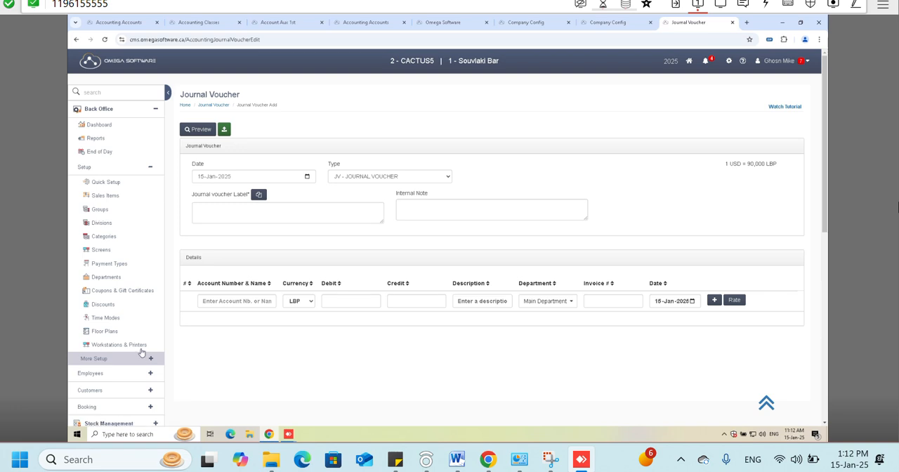
left_click(137, 269)
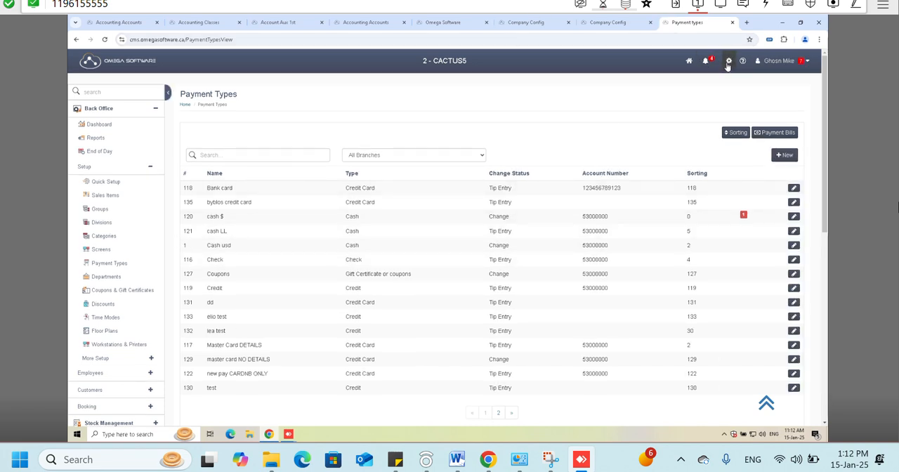
- Open Accounting Omega Link and check which payment types in Sales Link have account numbers and deposit account numbers
left_click(728, 62)
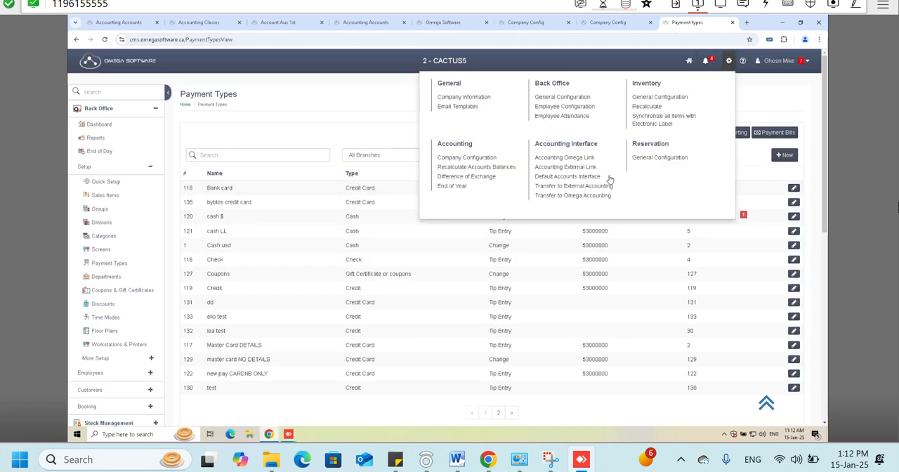
left_click(565, 160)
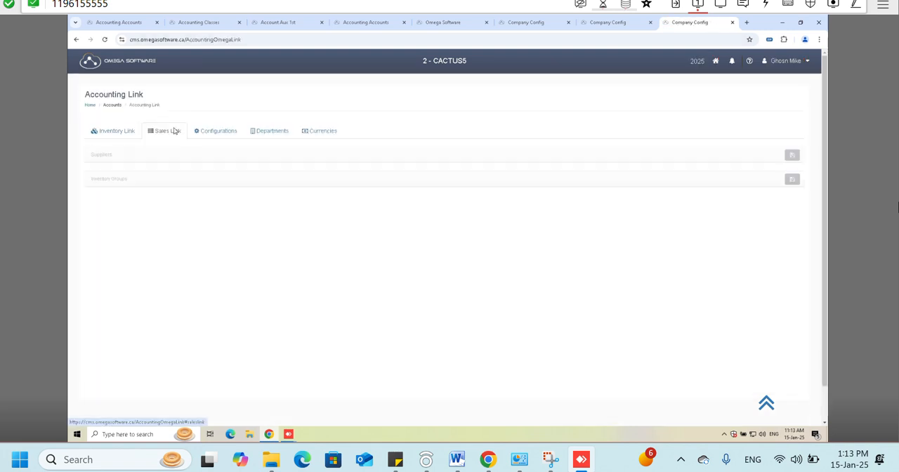
left_click(174, 130)
left_click(180, 185)
scroll(168, 211, "down", 3)
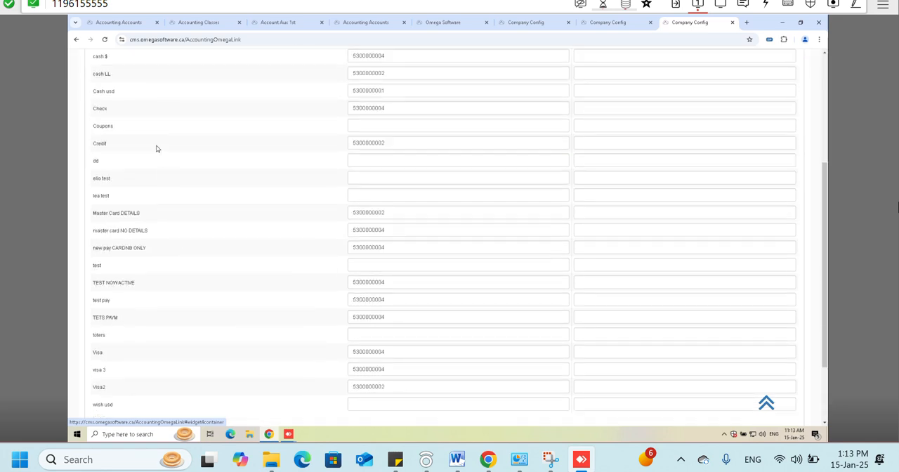
scroll(160, 161, "down", 2)
scroll(344, 189, "up", 3)
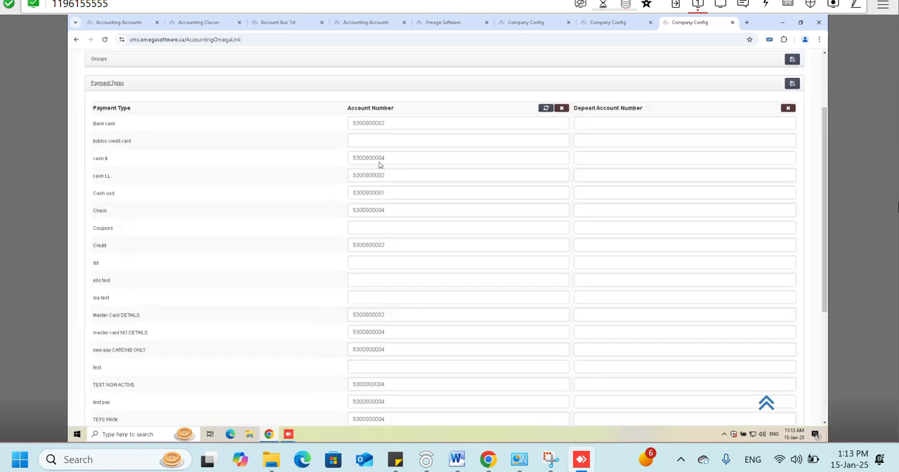
scroll(375, 186, "up", 1)
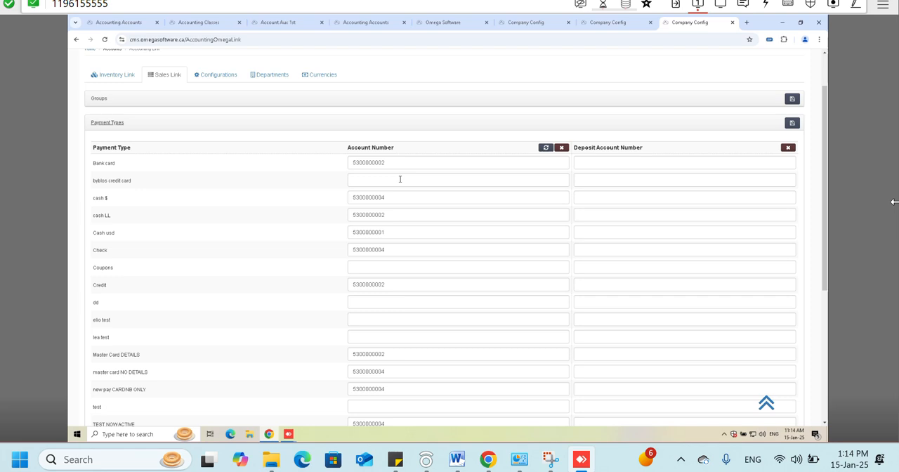
scroll(349, 182, "up", 2)
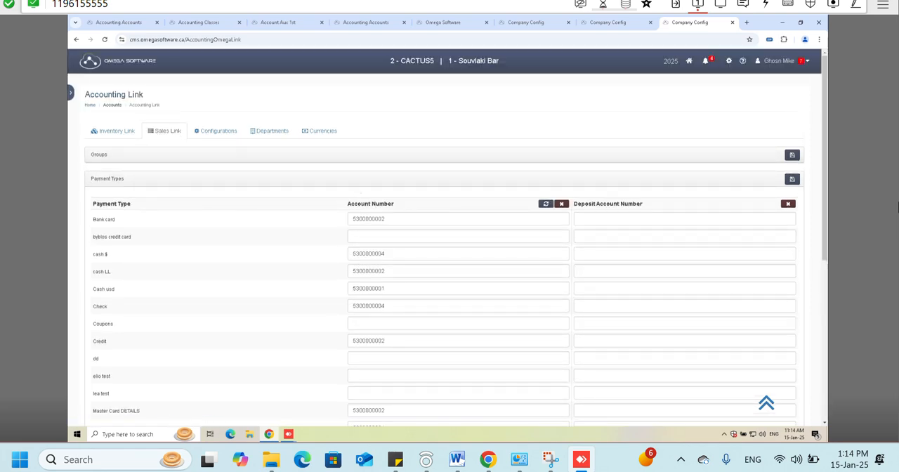
left_click(70, 92)
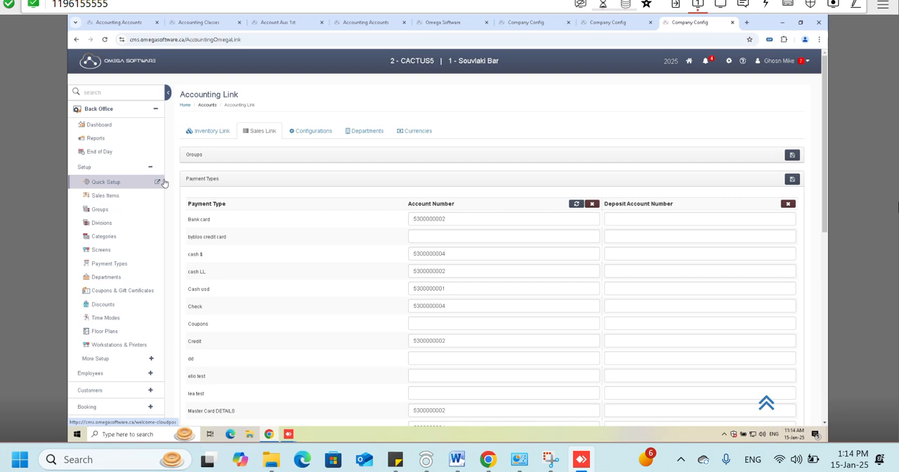
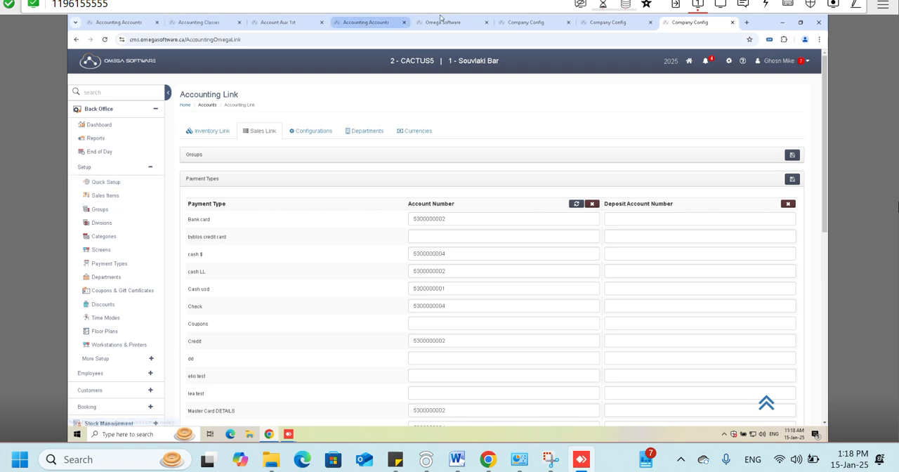
- Open the accounting End of Year page and mark all six checklist items, from posted purchase and sales invoices to currency difference of exchange, as done
left_click(728, 61)
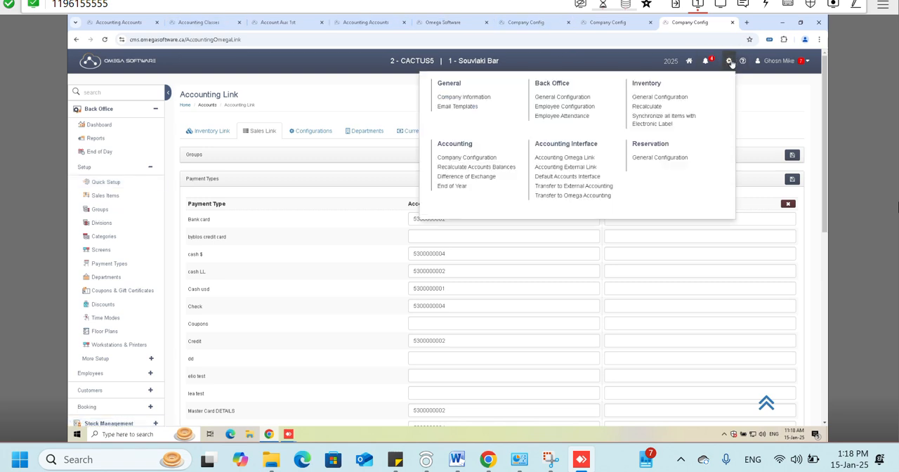
left_click(457, 187)
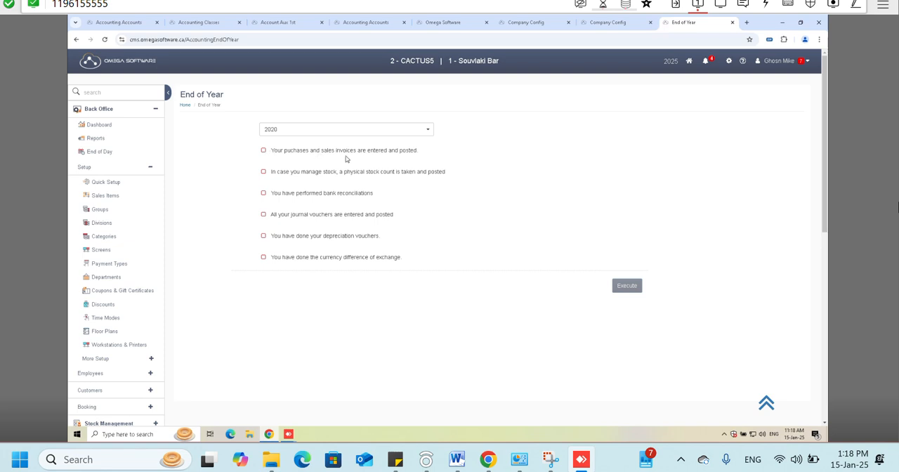
left_click(265, 152)
left_click(264, 172)
left_click(264, 193)
left_click(264, 214)
left_click(263, 235)
left_click(263, 257)
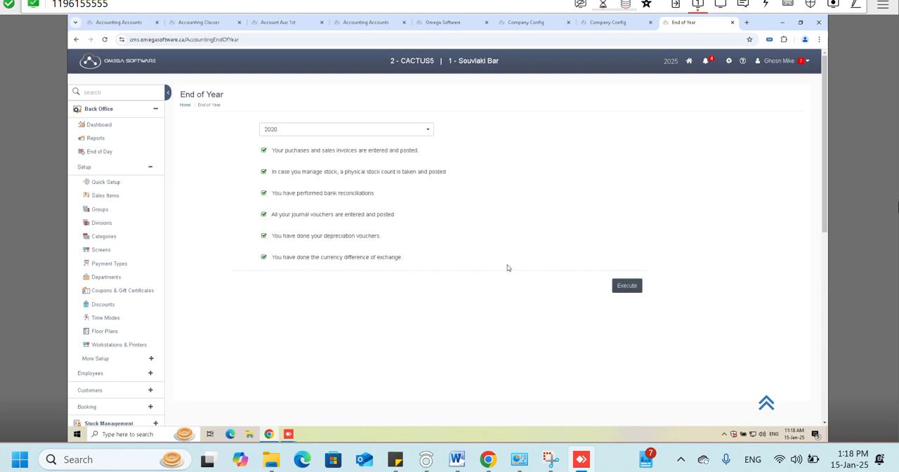